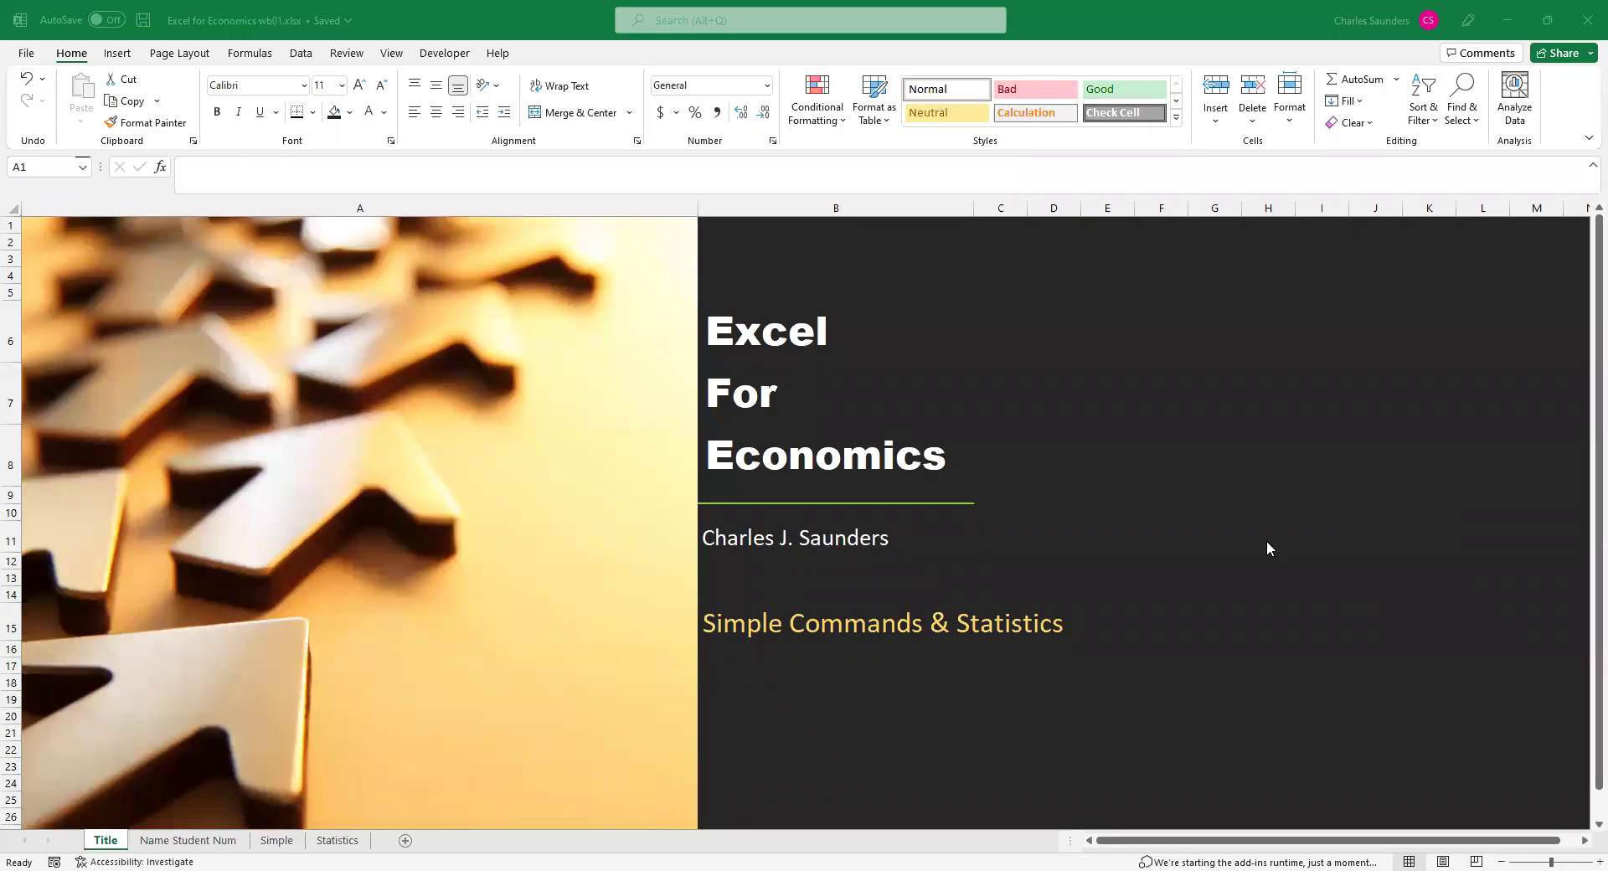
Go to the Simple sheet with the Data1/Data2 values and blank green tables.
left_click(277, 841)
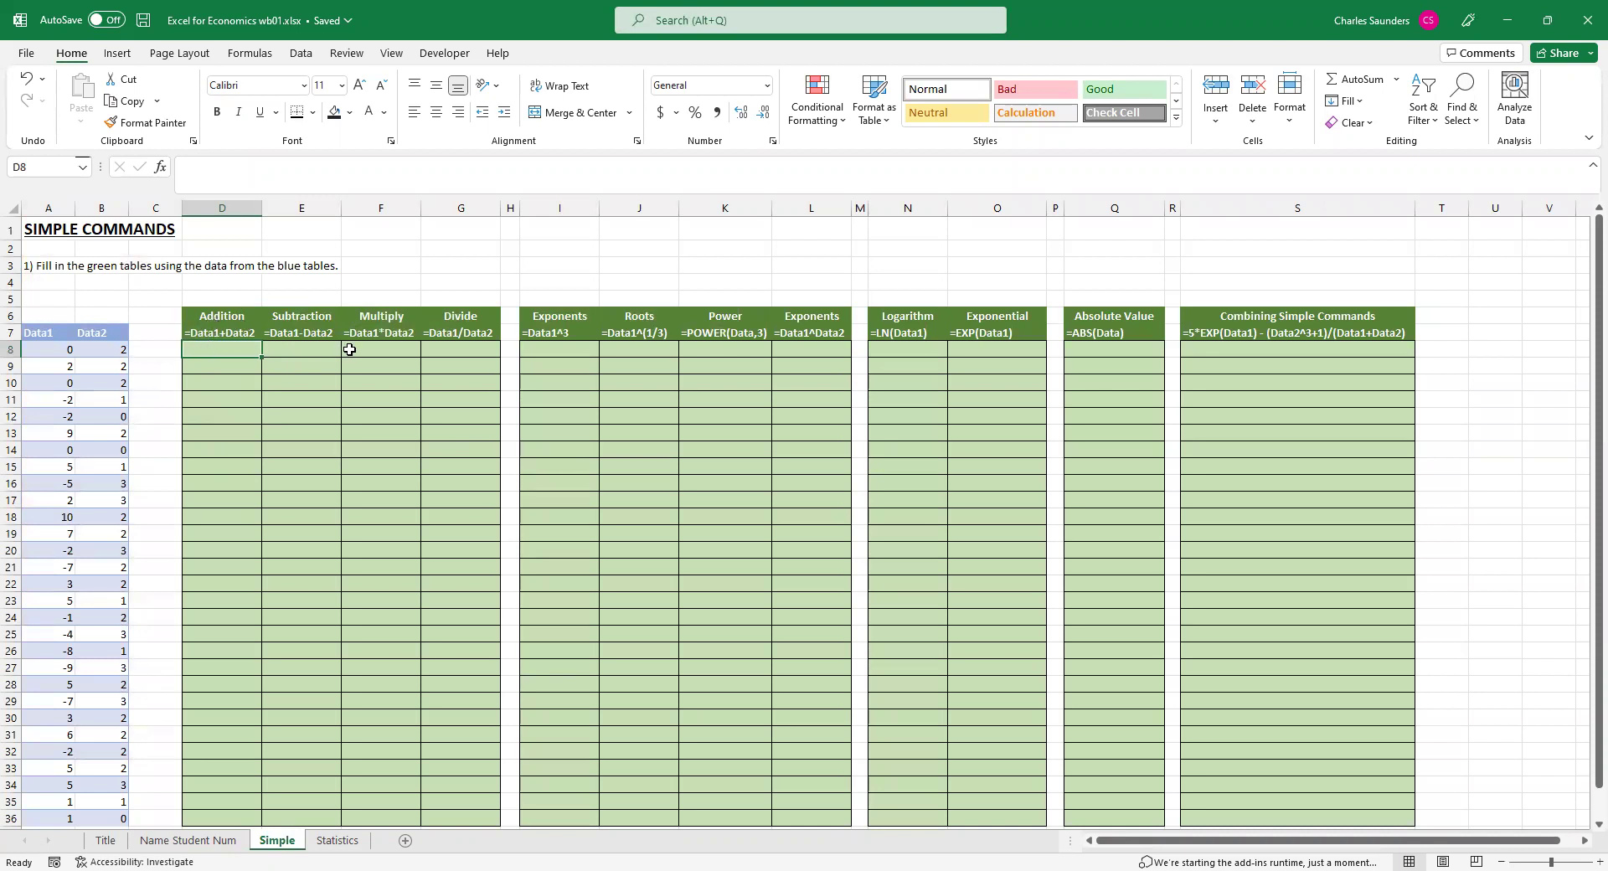
Enter =A8+B8 in D8 and =A9+B9 in D9, giving 2 and 4, then check D9's formula.
type("=")
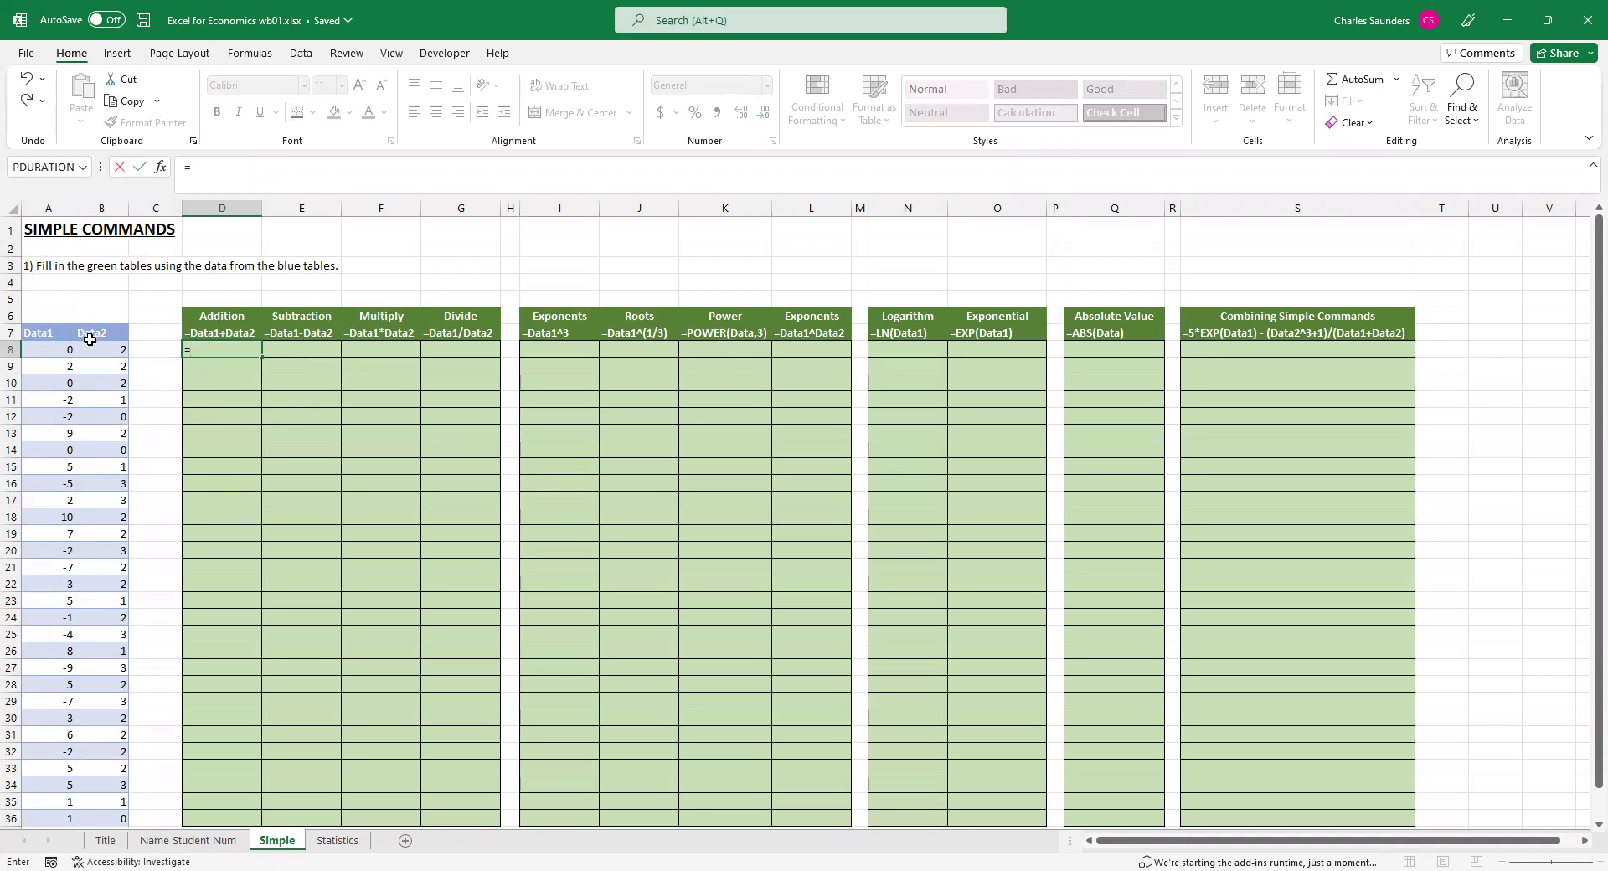
left_click(58, 348)
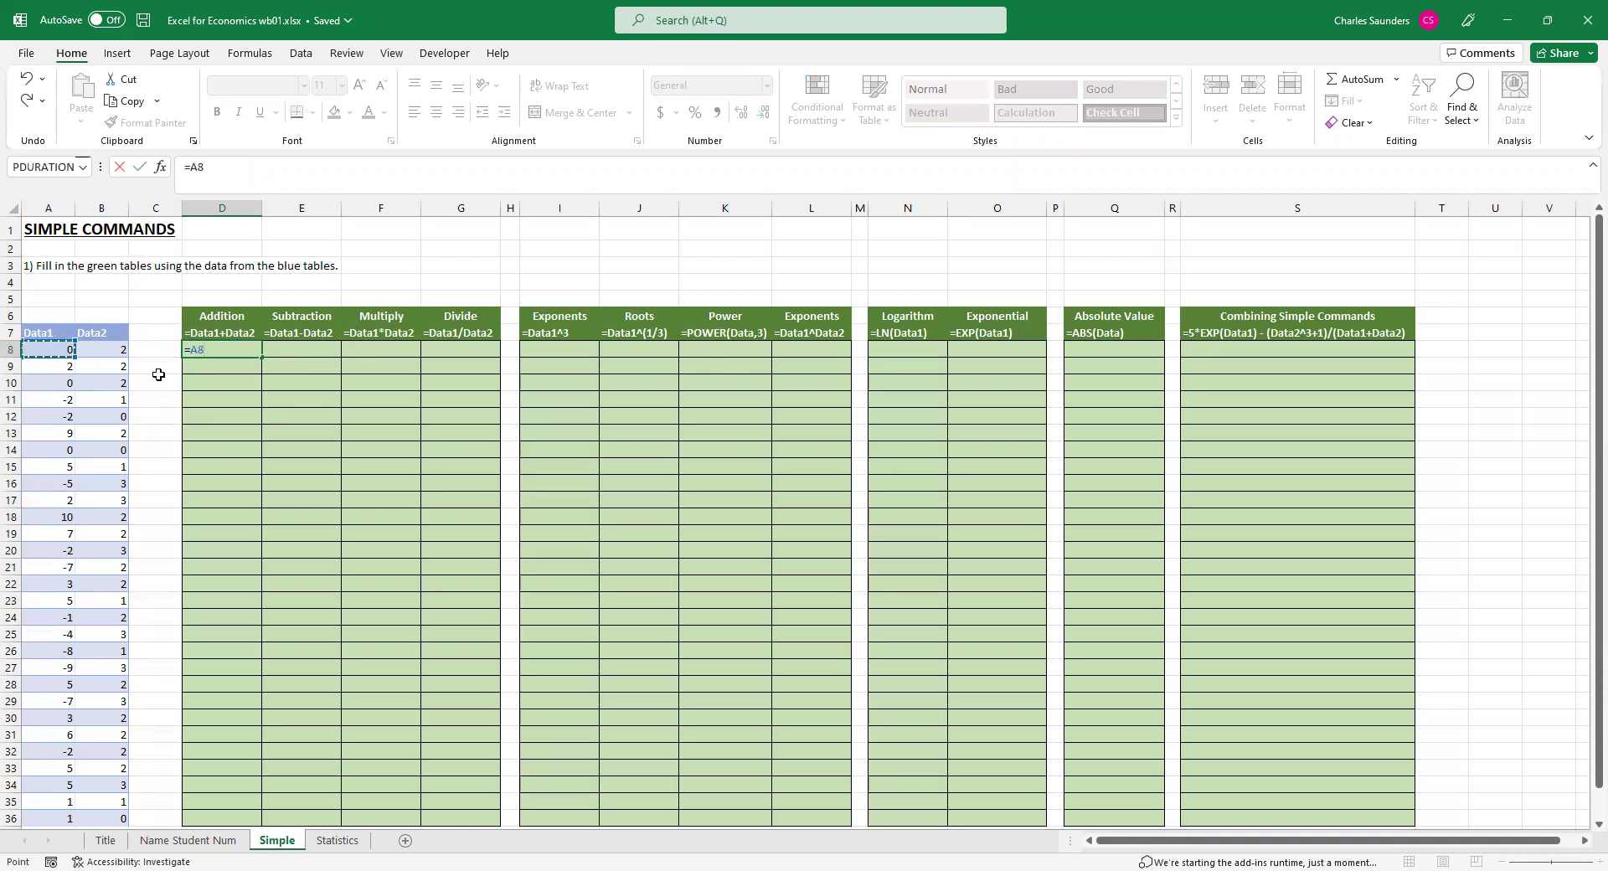
type("+")
left_click(108, 349)
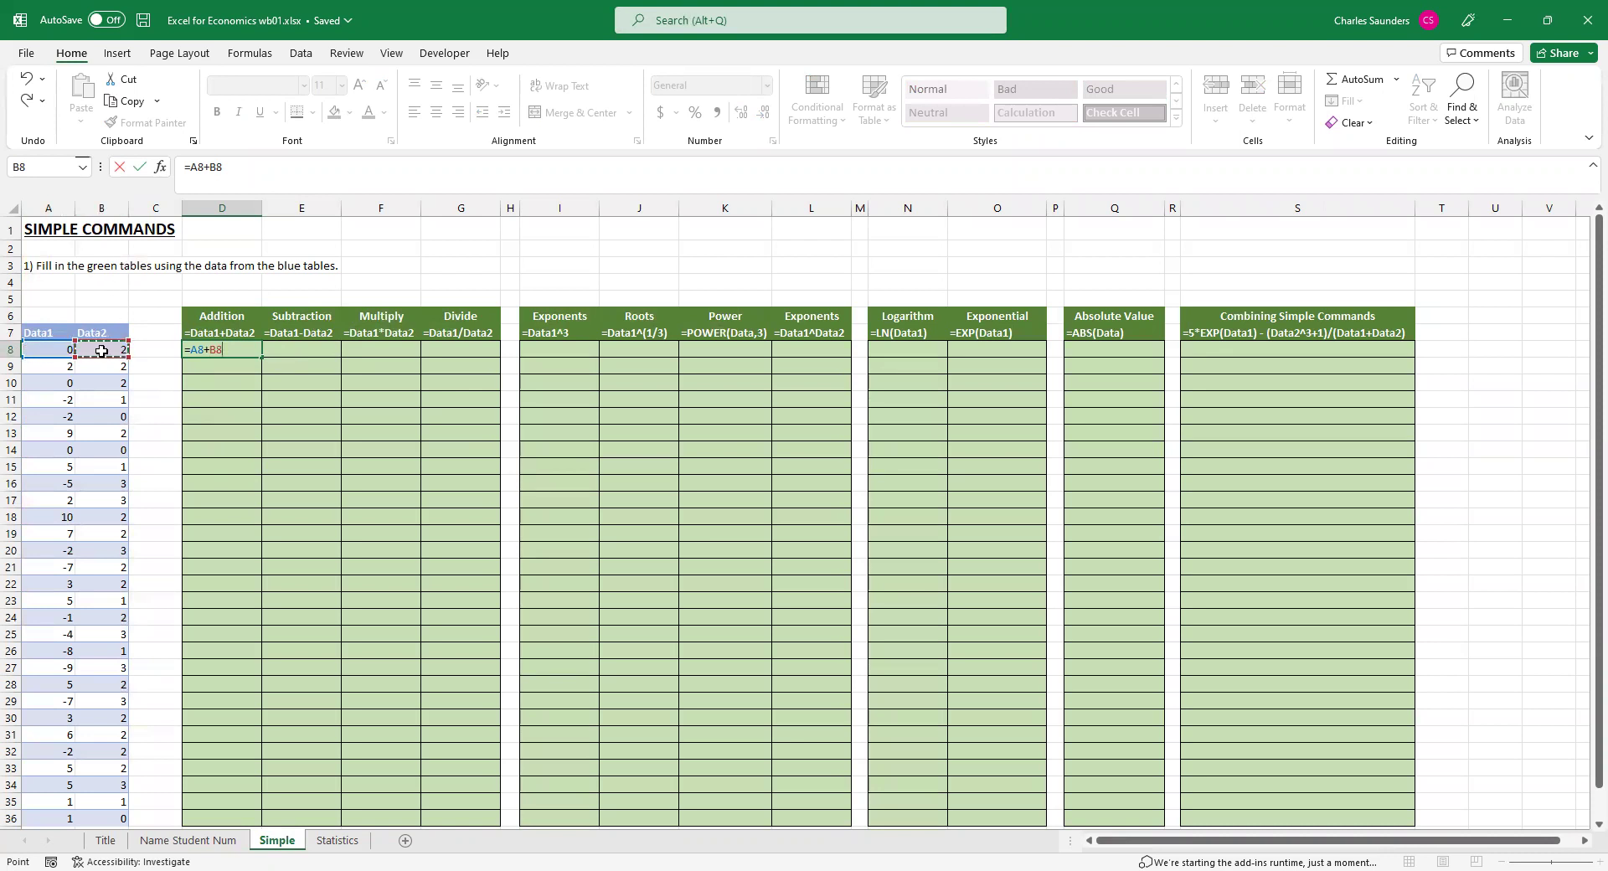
key("Return")
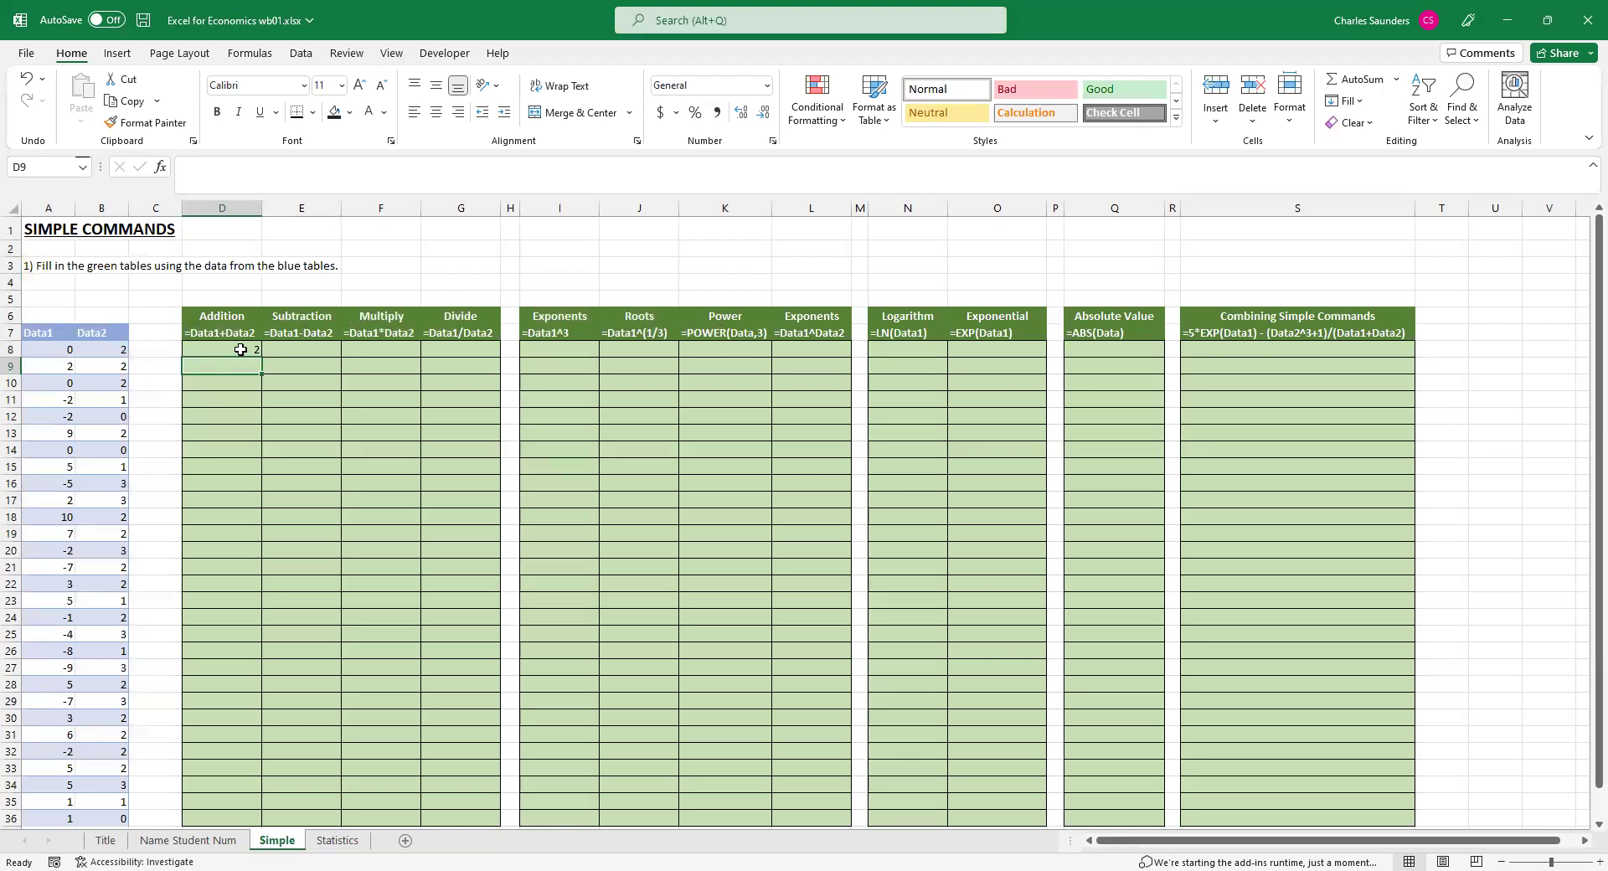
type("=")
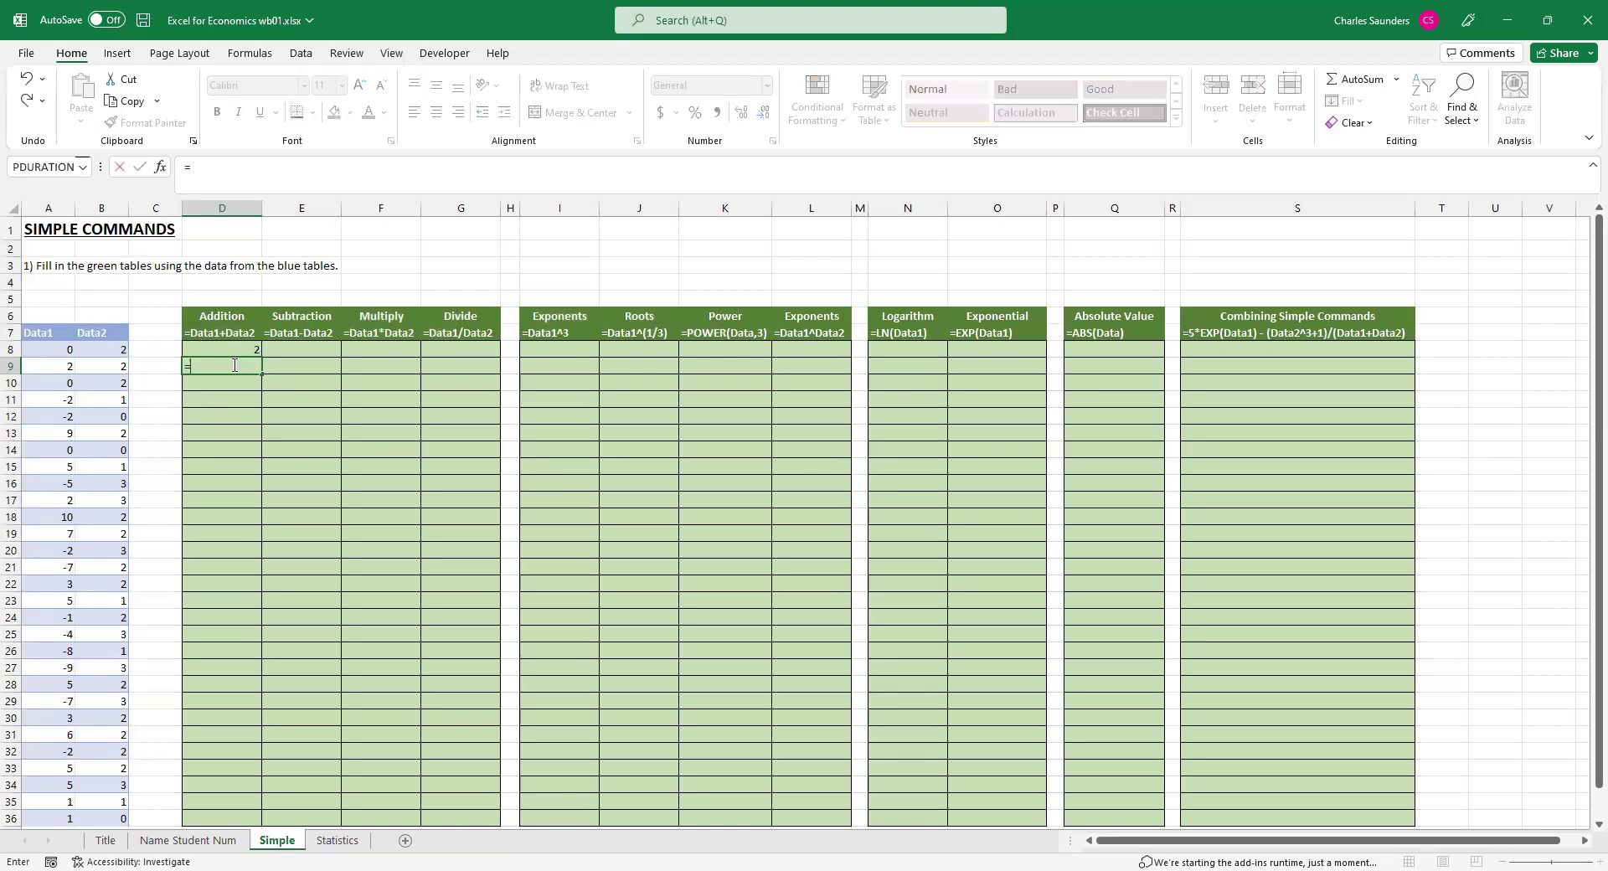
left_click(46, 366)
type("+")
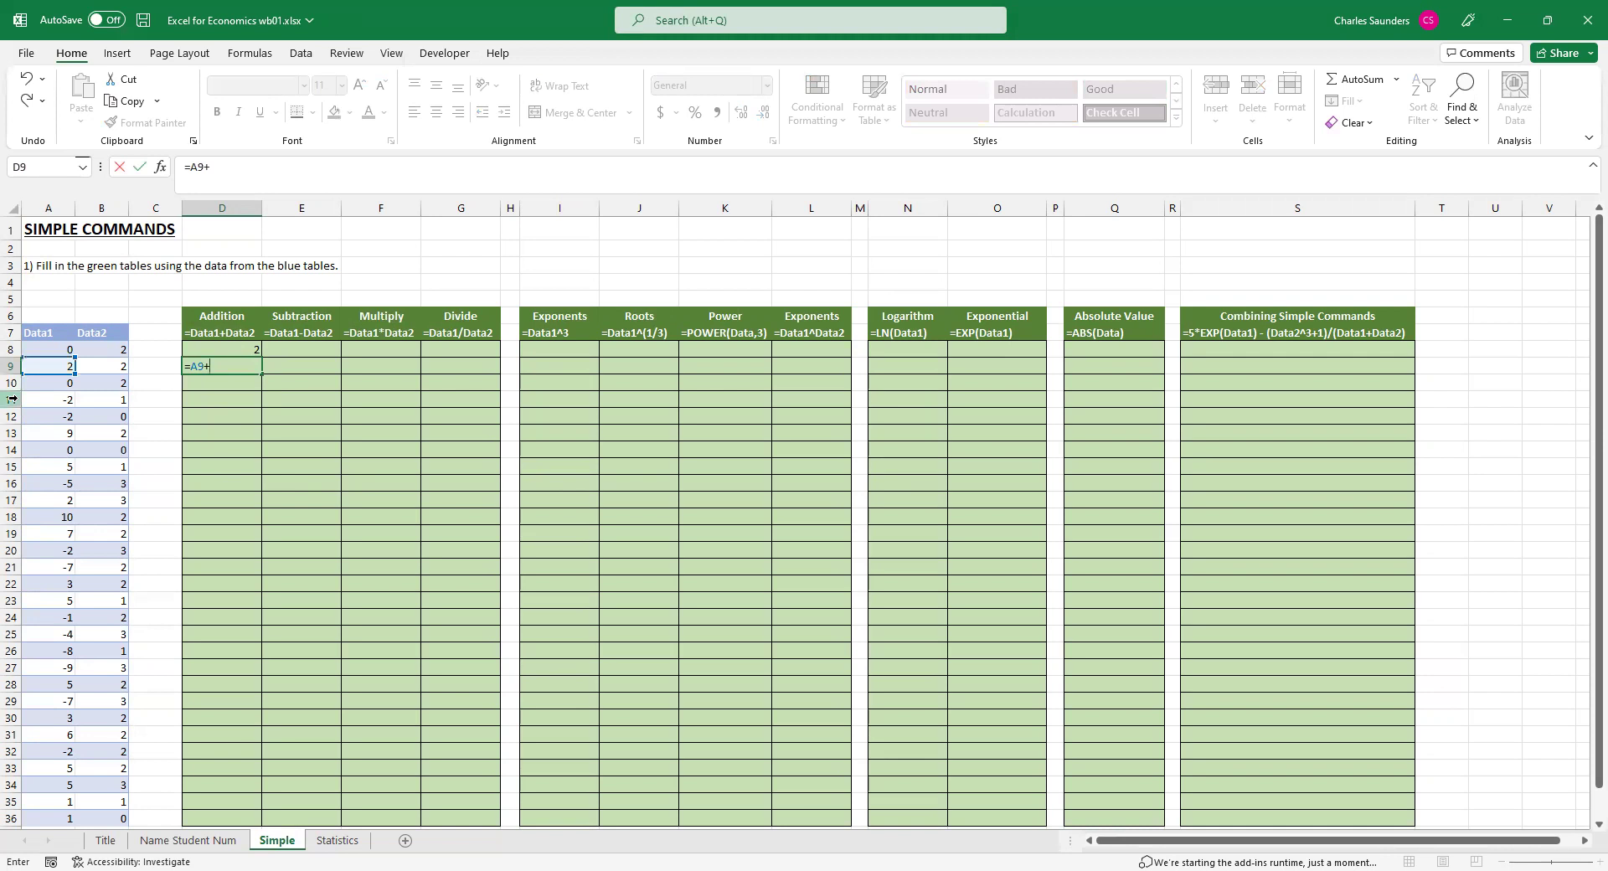
left_click(100, 365)
key("Return")
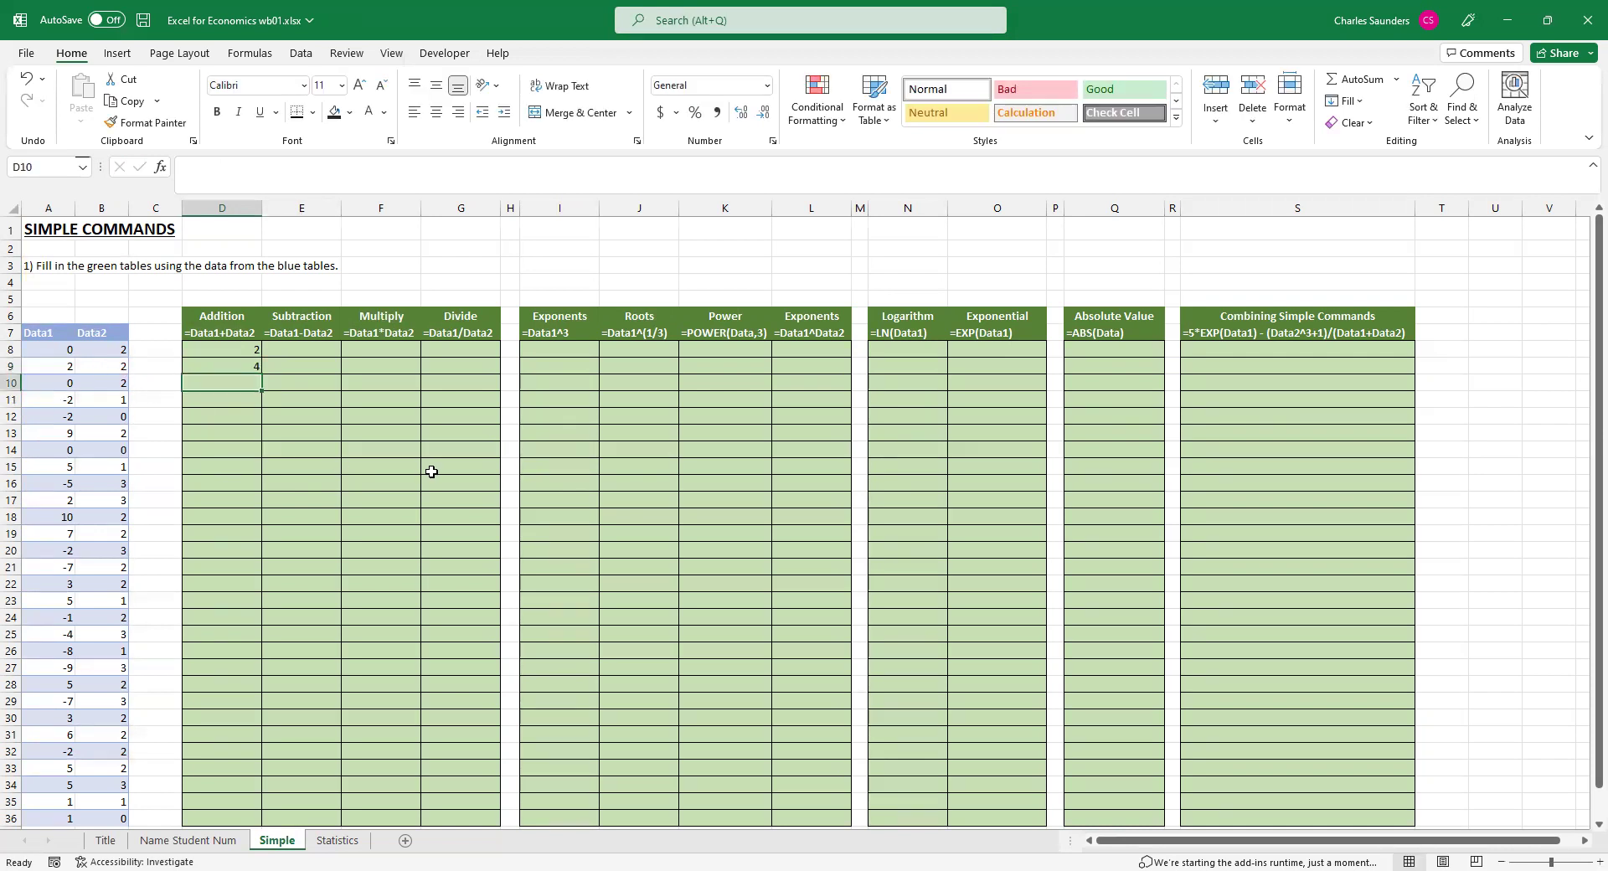
left_click(245, 366)
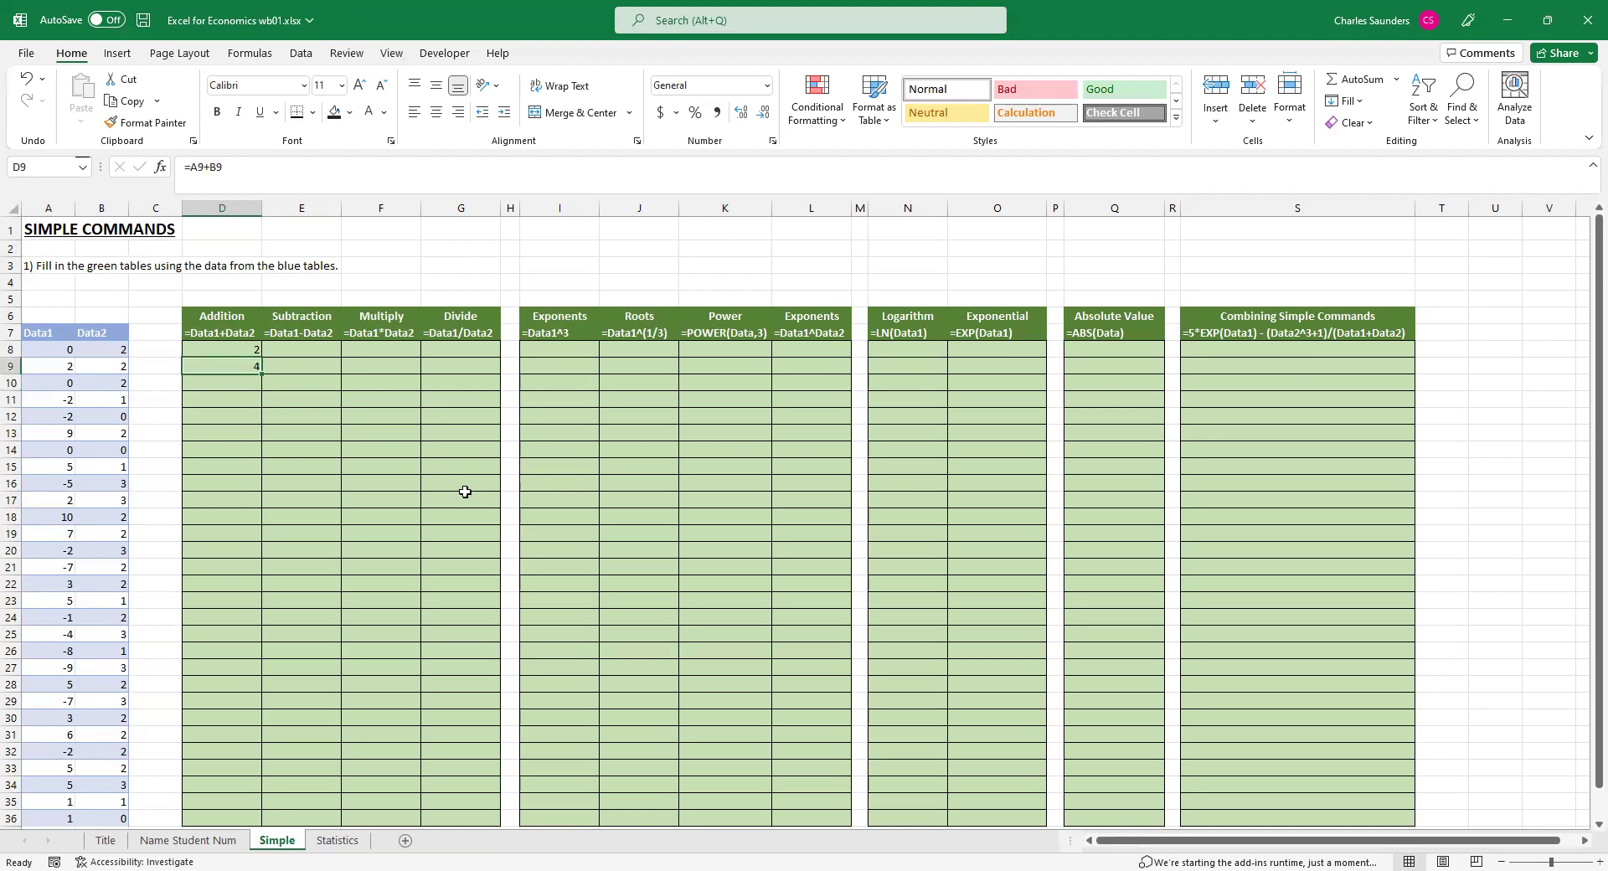
triple_click(238, 171)
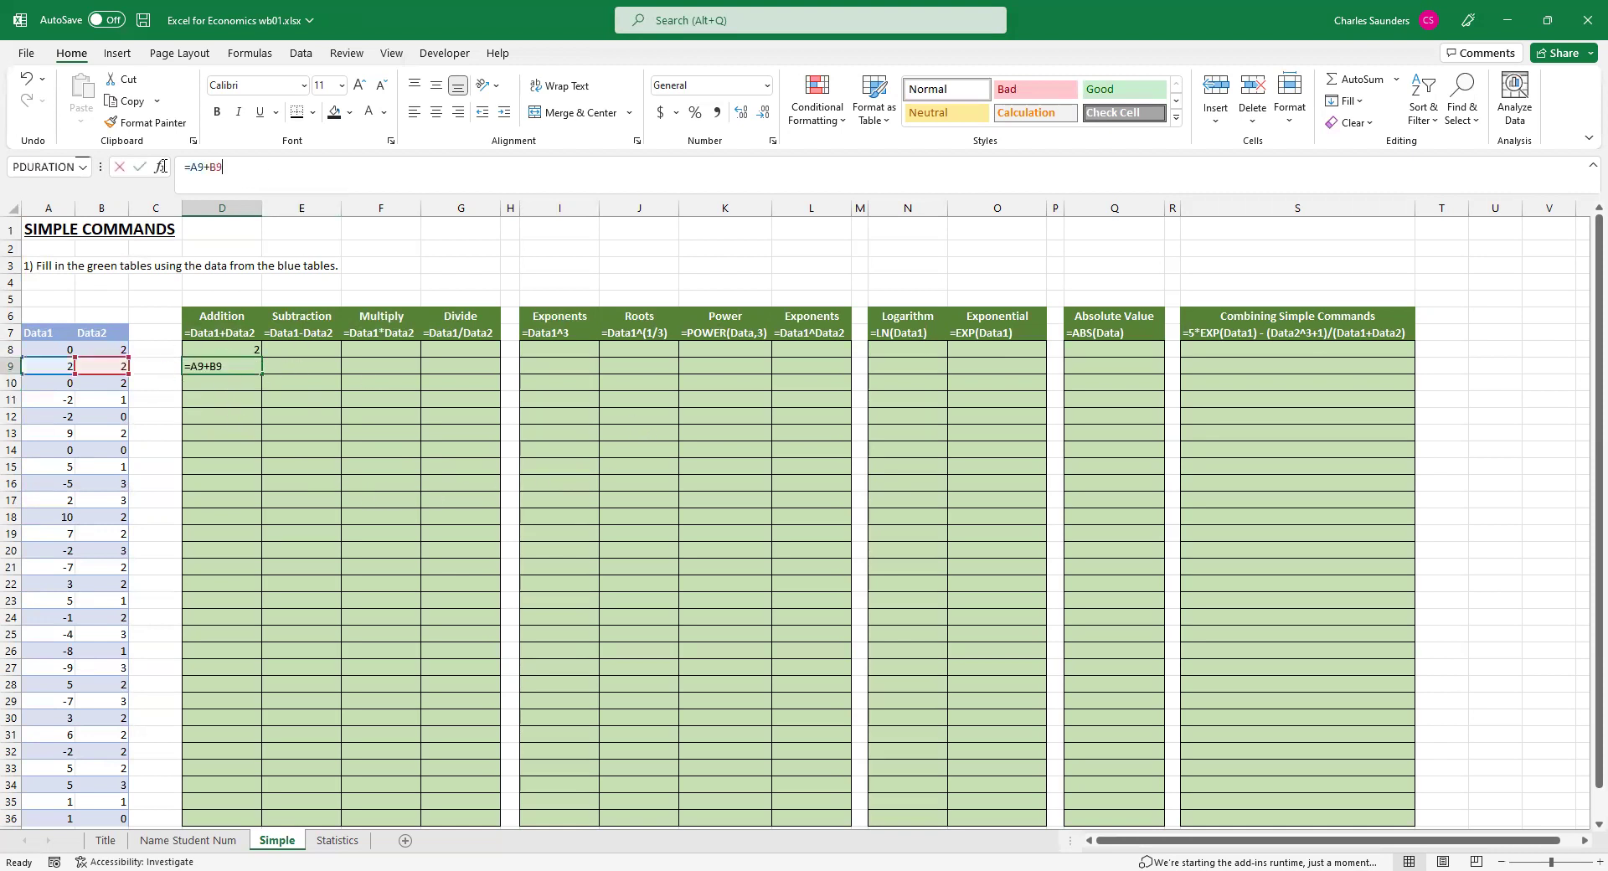
Fill D9's addition formula down to D36 and confirm D24 reads =A24+B24.
key("Escape")
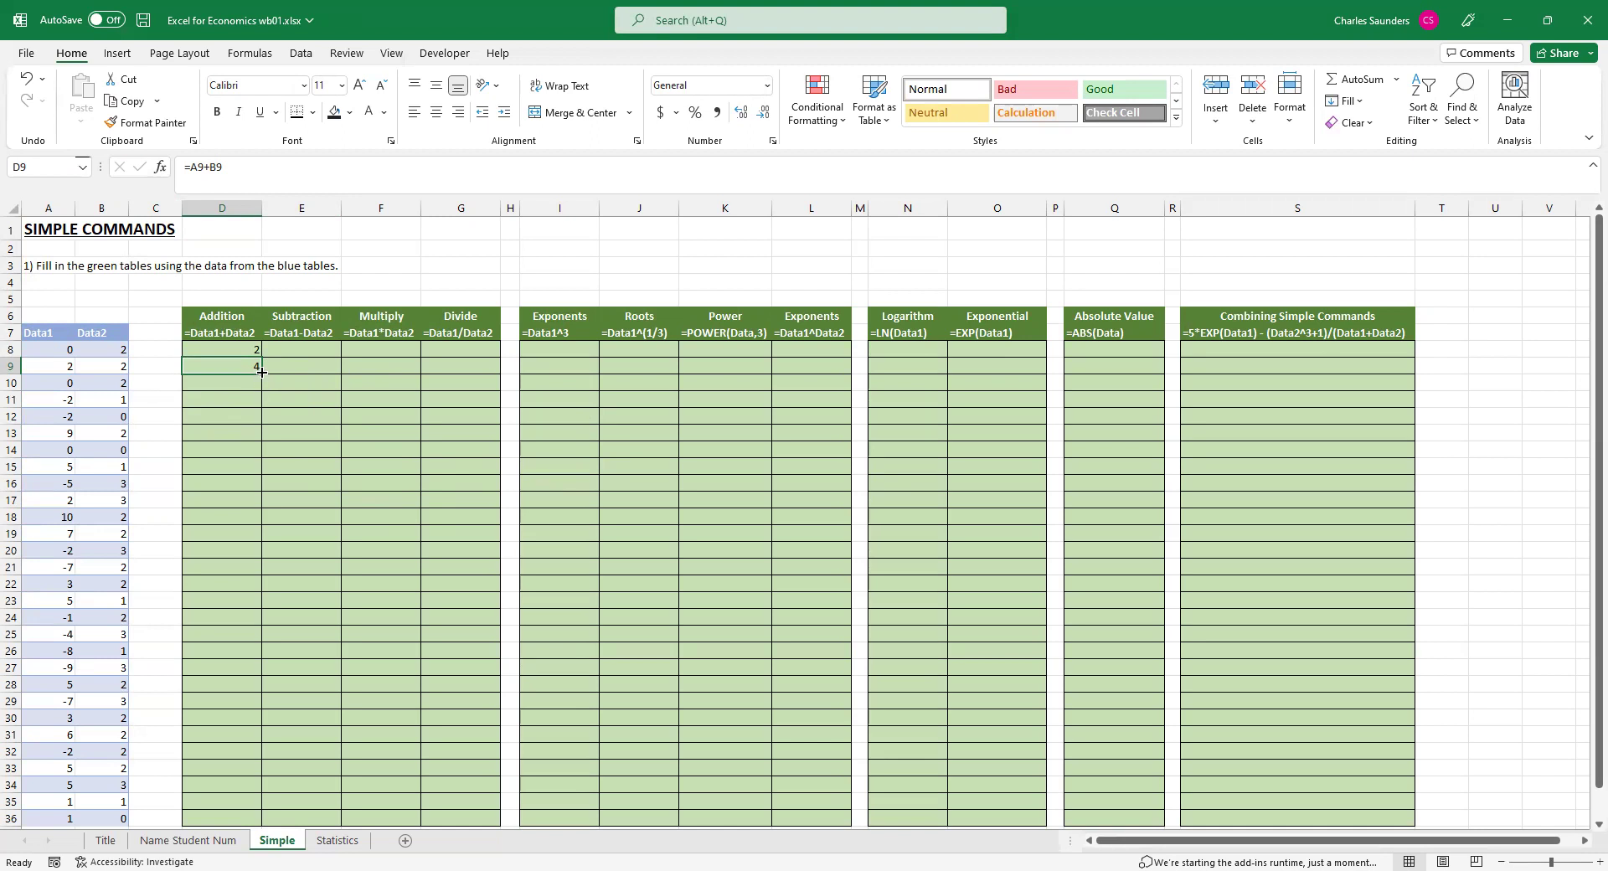
left_click_drag(262, 372, 261, 372)
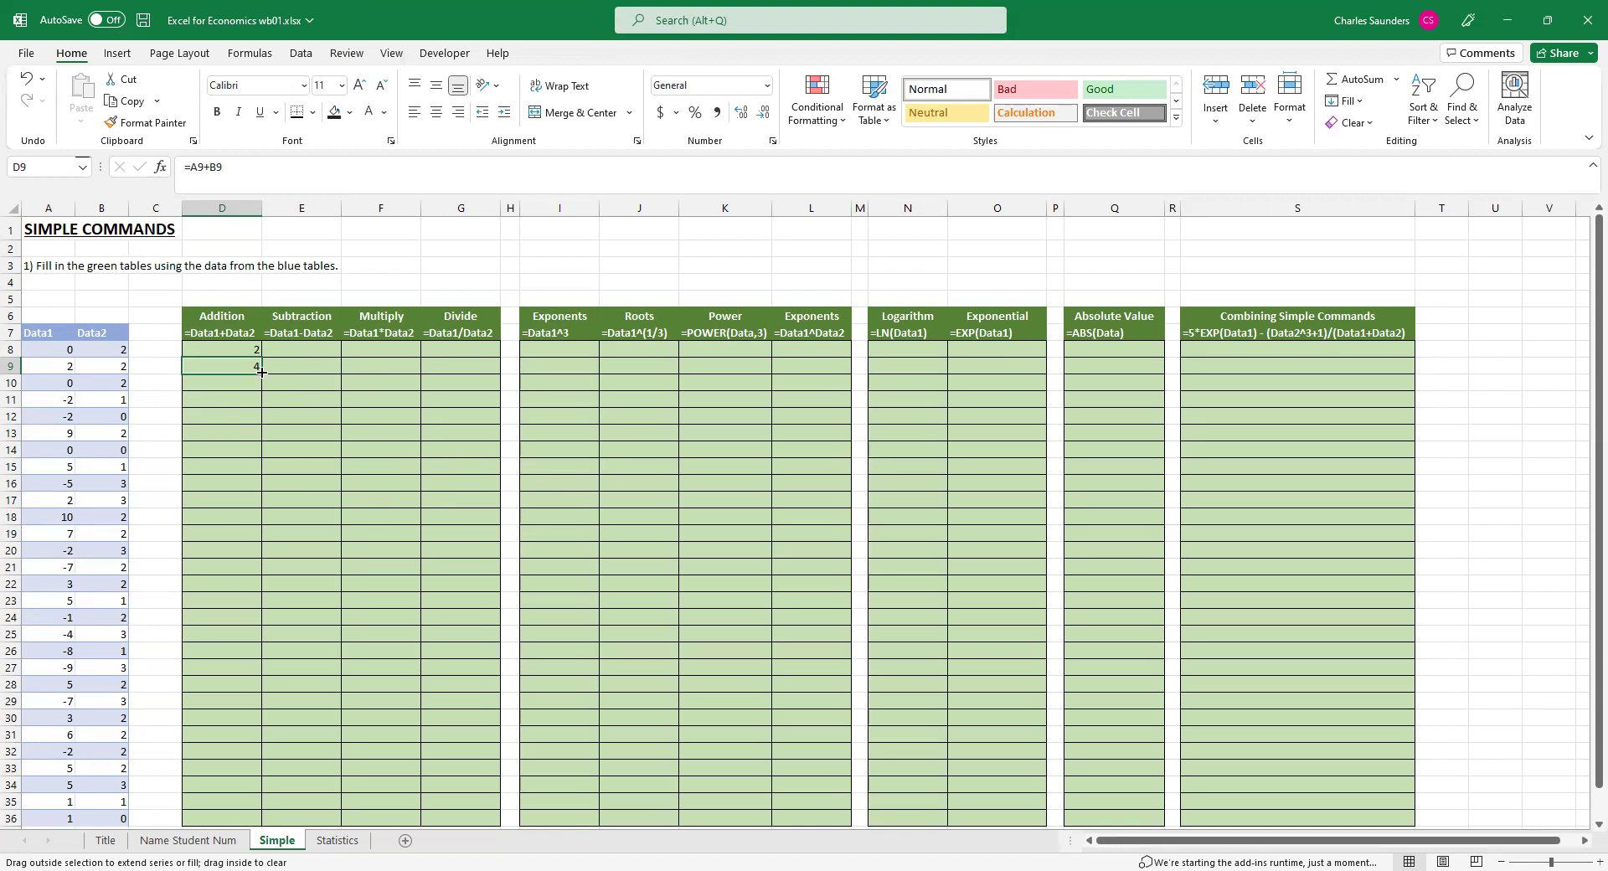
left_click_drag(261, 372, 267, 823)
left_click(219, 620)
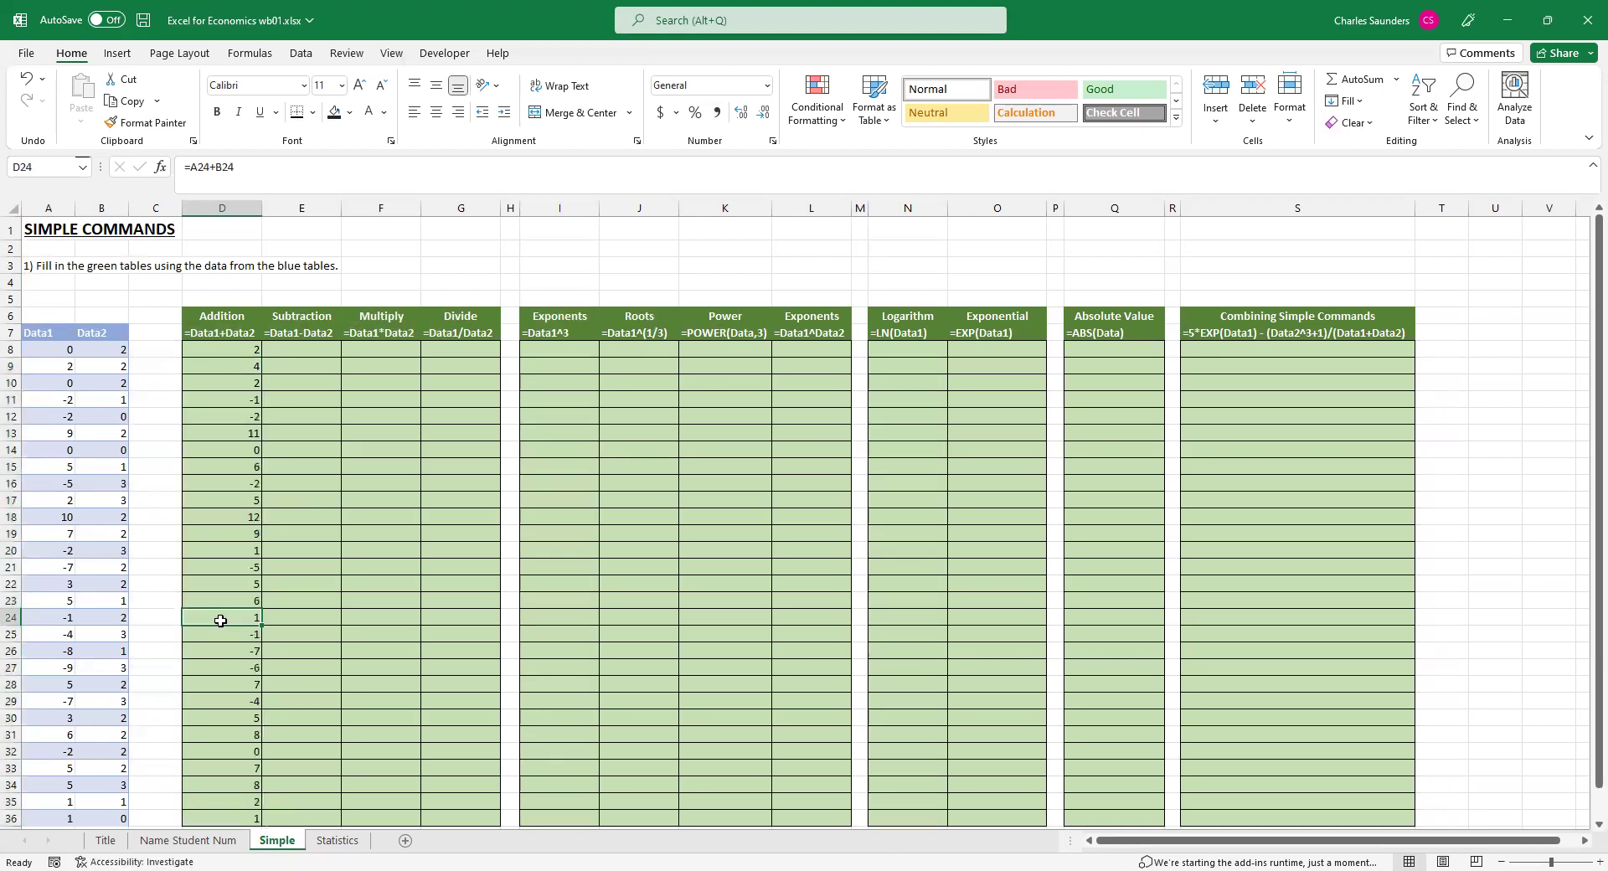
left_click(213, 169)
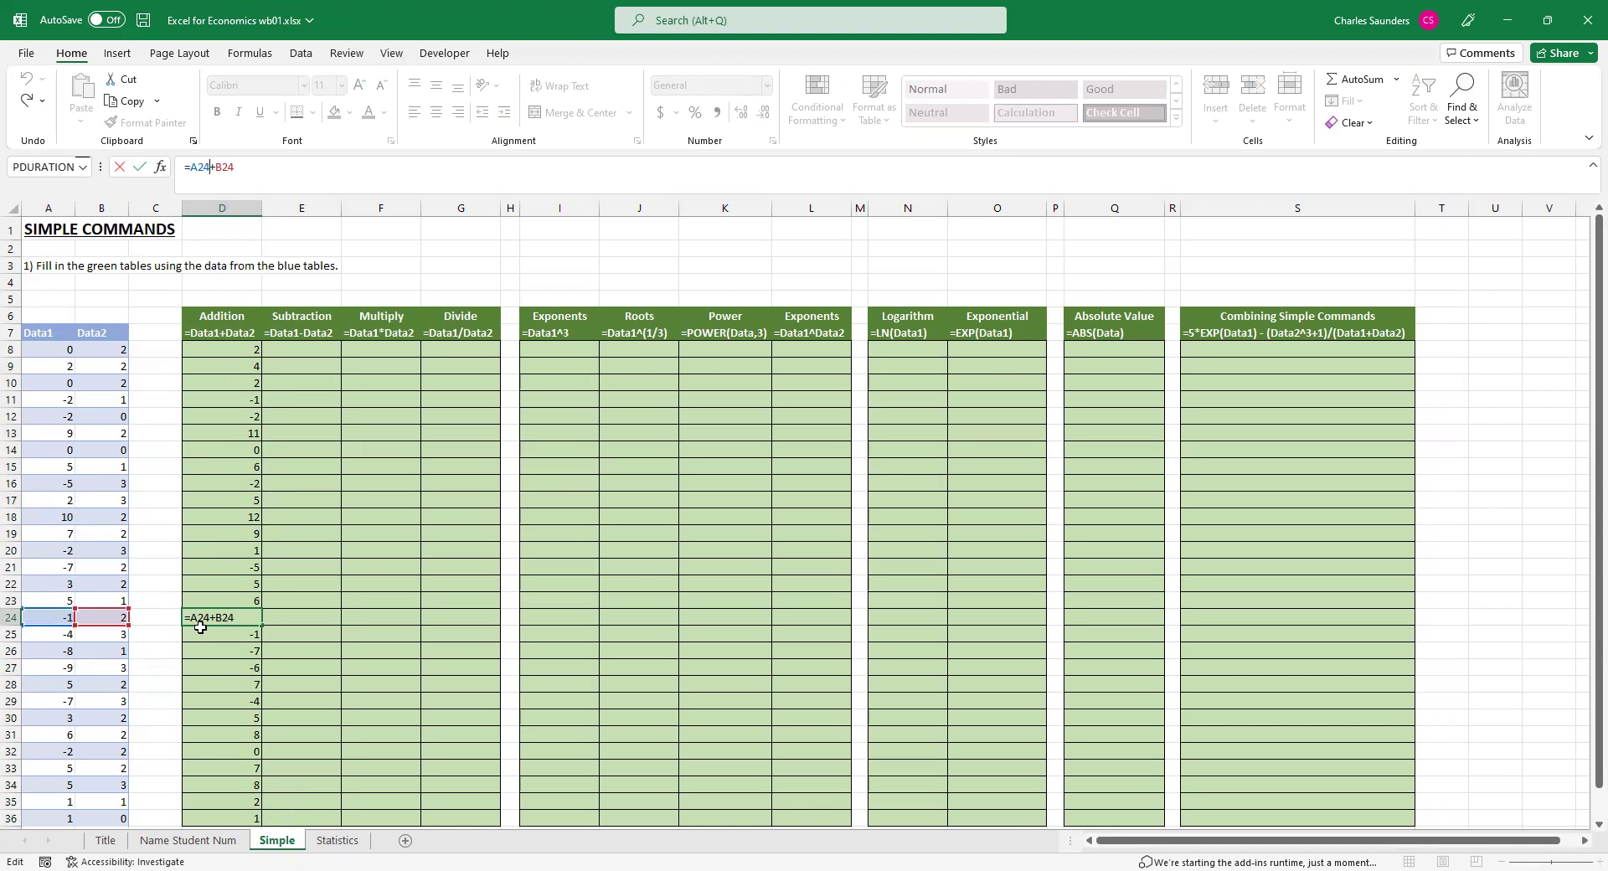
key("Escape")
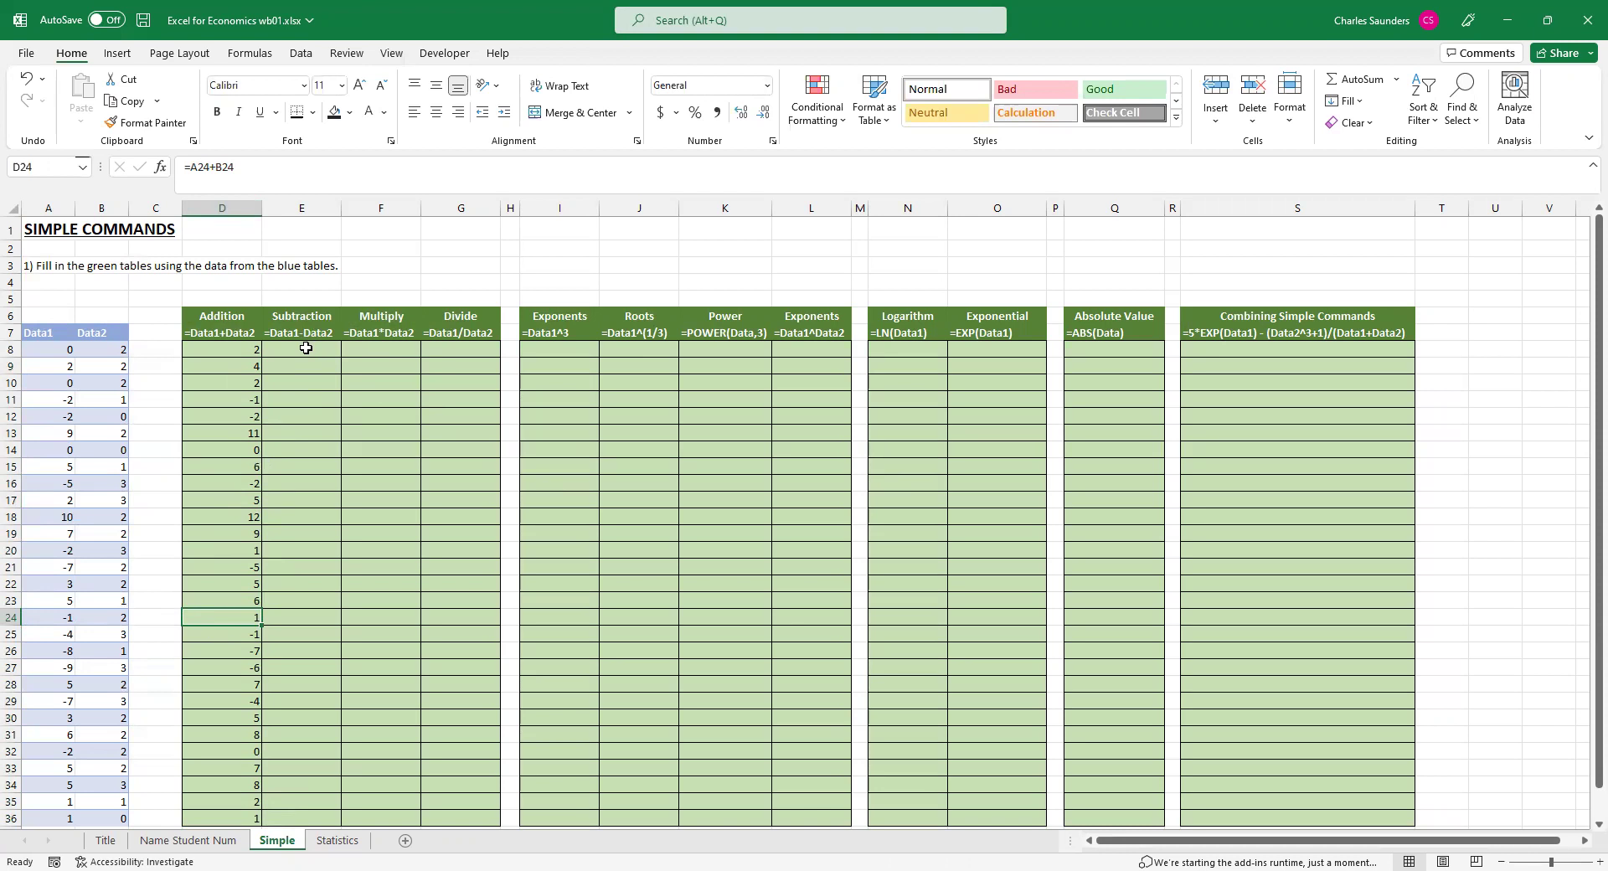
Enter =A8-B8 into all Subtraction cells E8:E36 at once.
left_click_drag(305, 348, 301, 819)
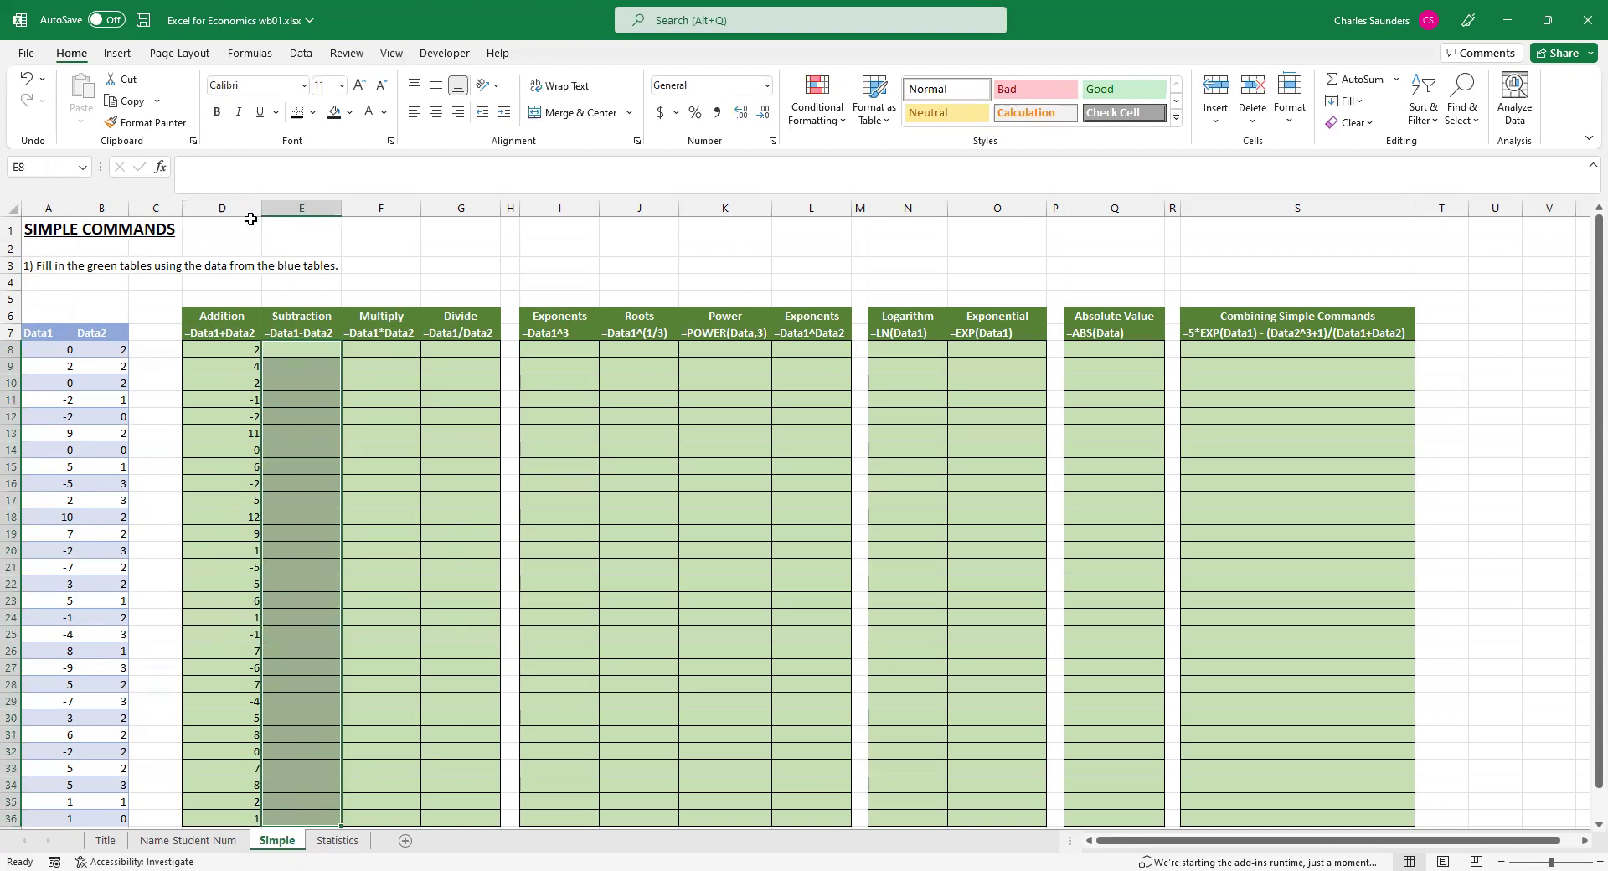
type("=")
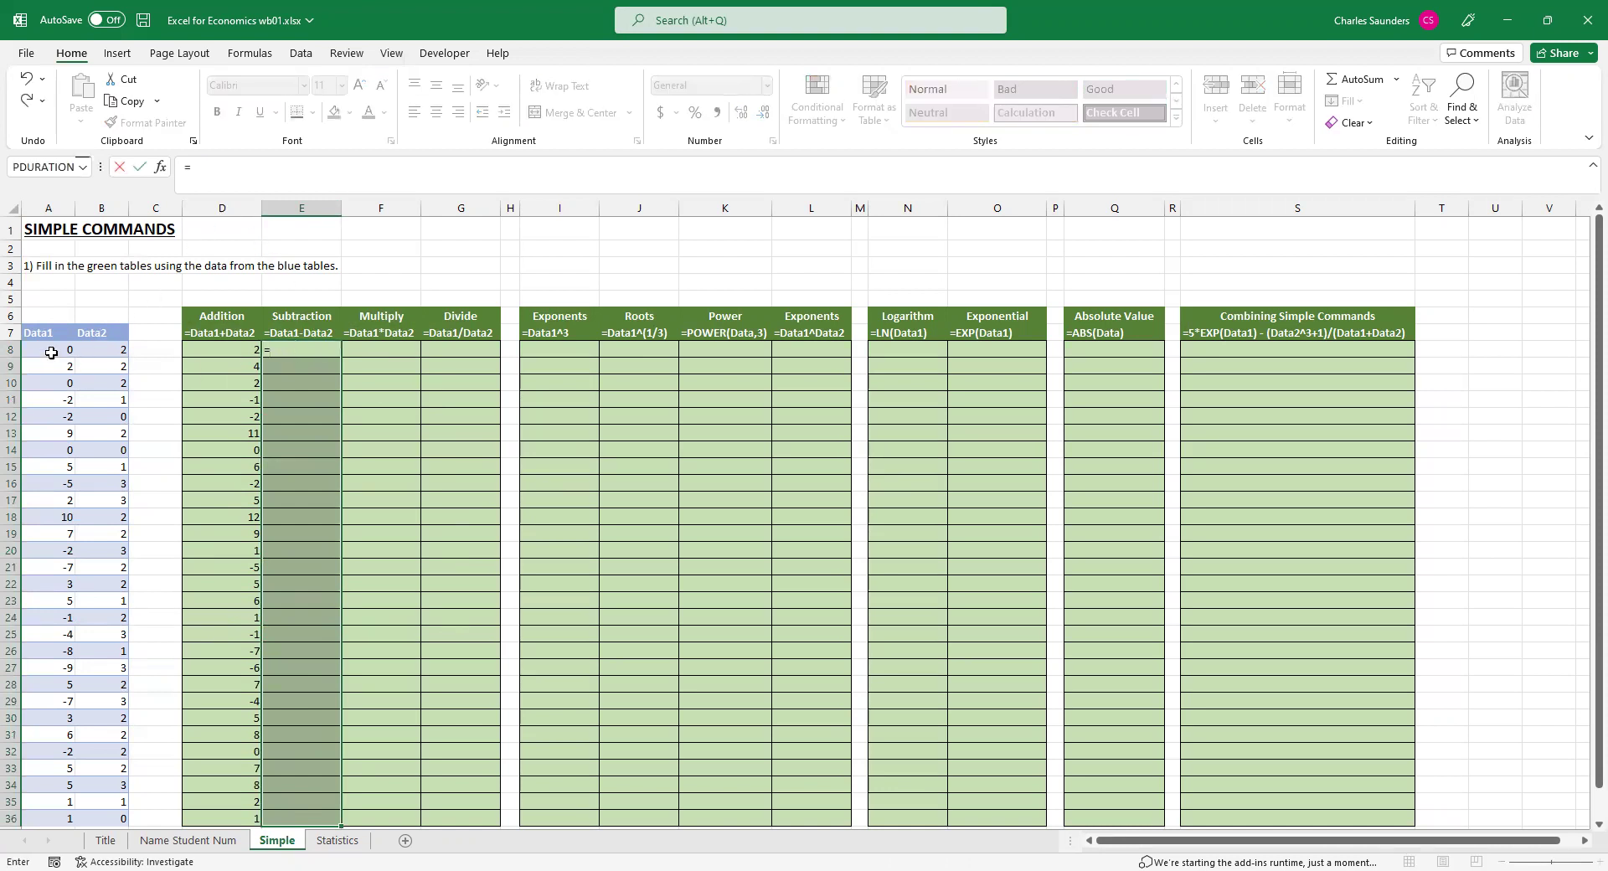
left_click(51, 353)
type("-")
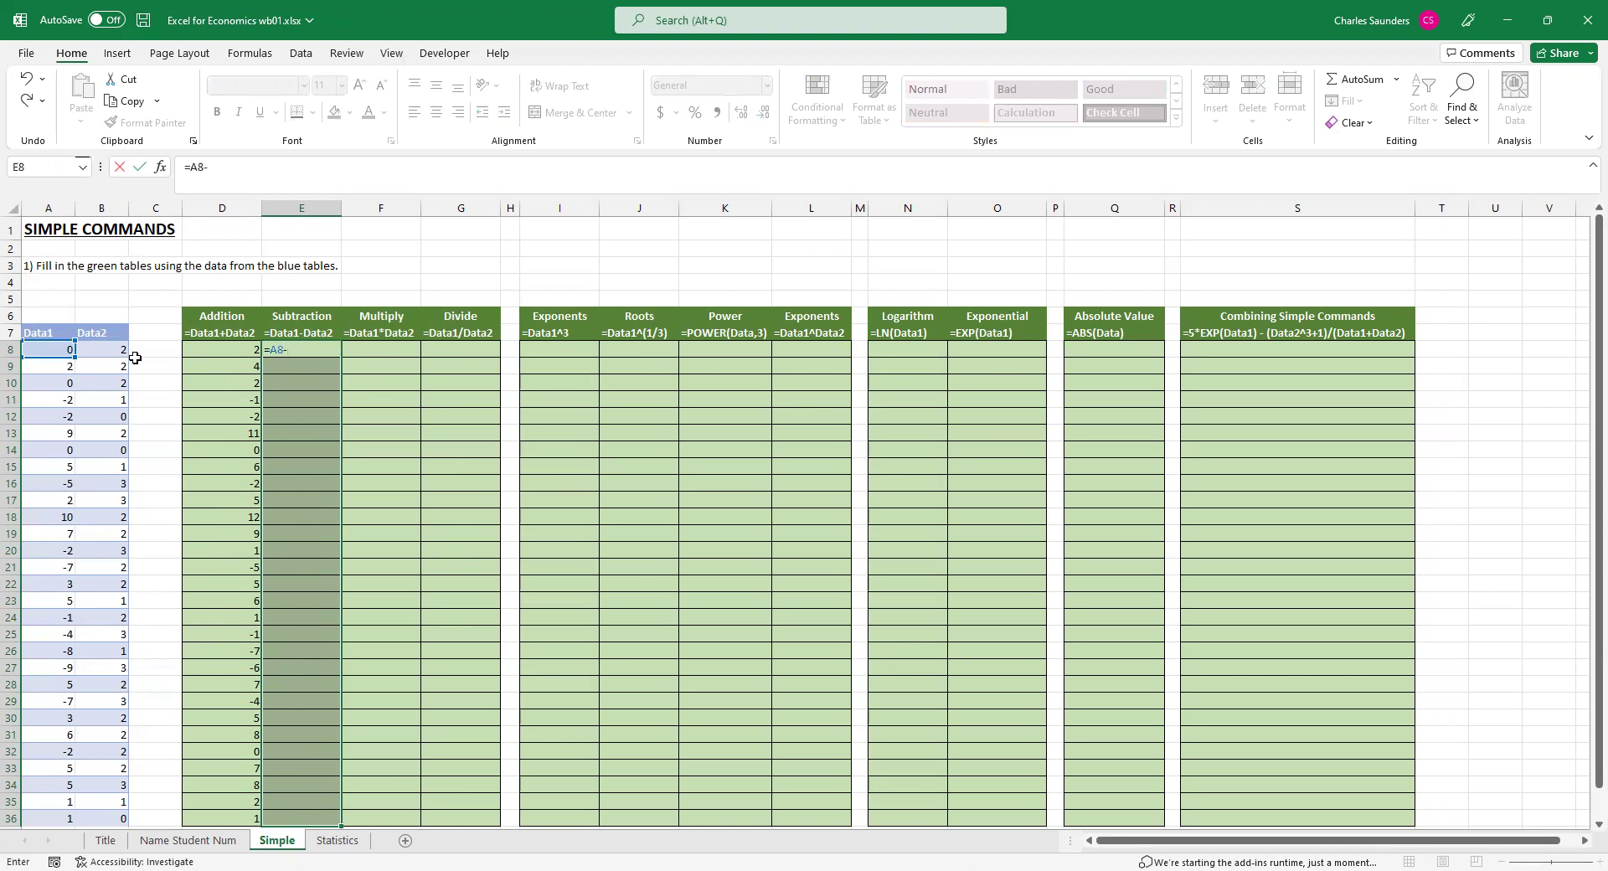
left_click(107, 353)
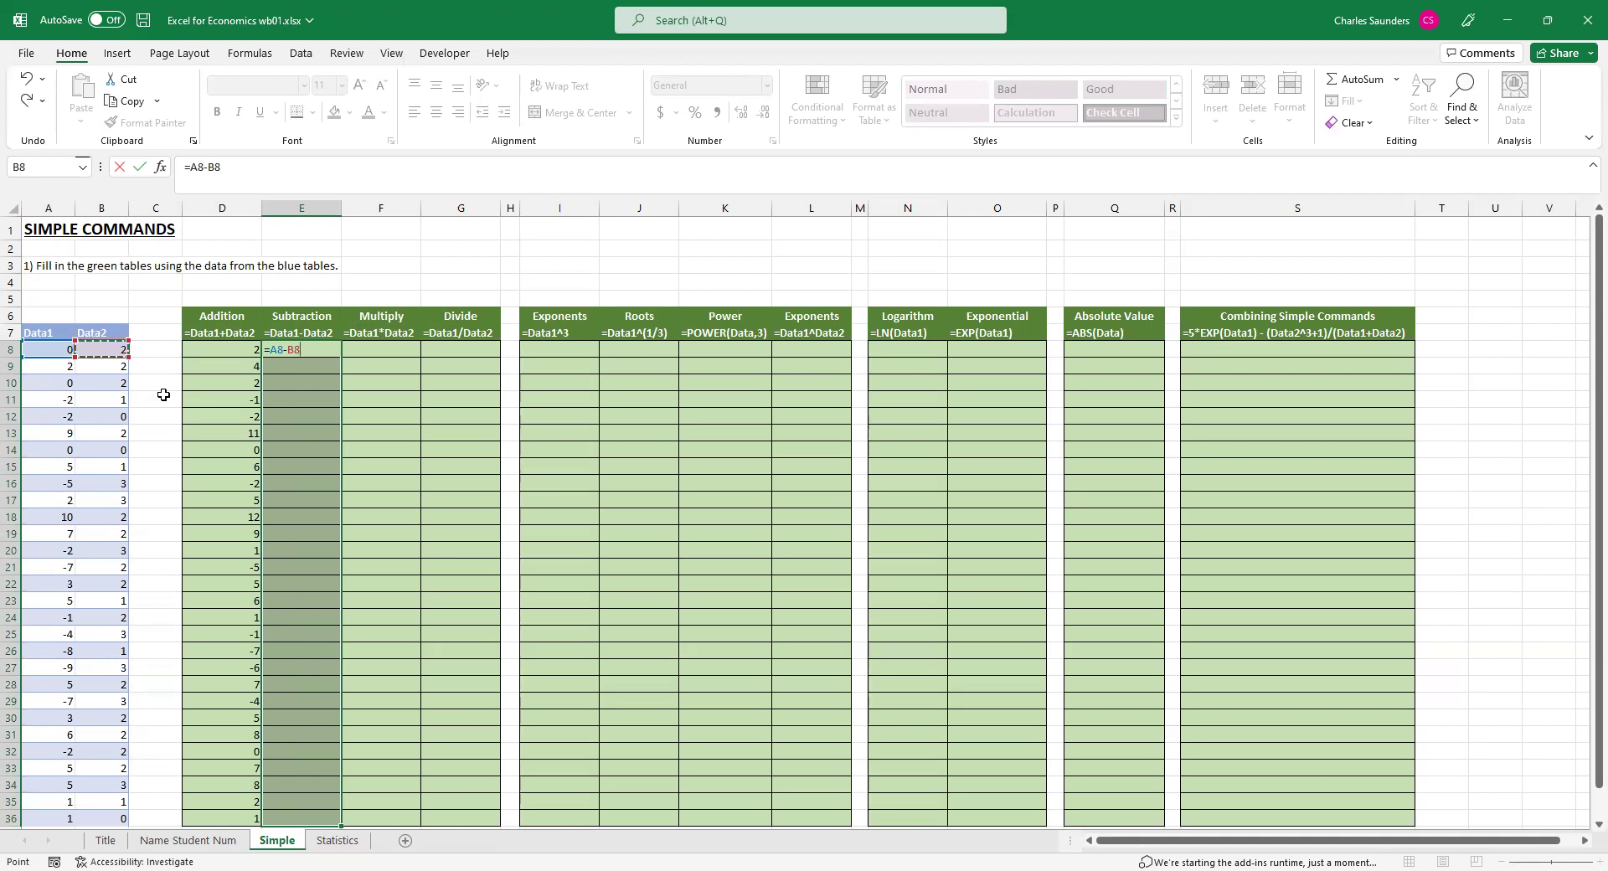
key("ctrl+Return")
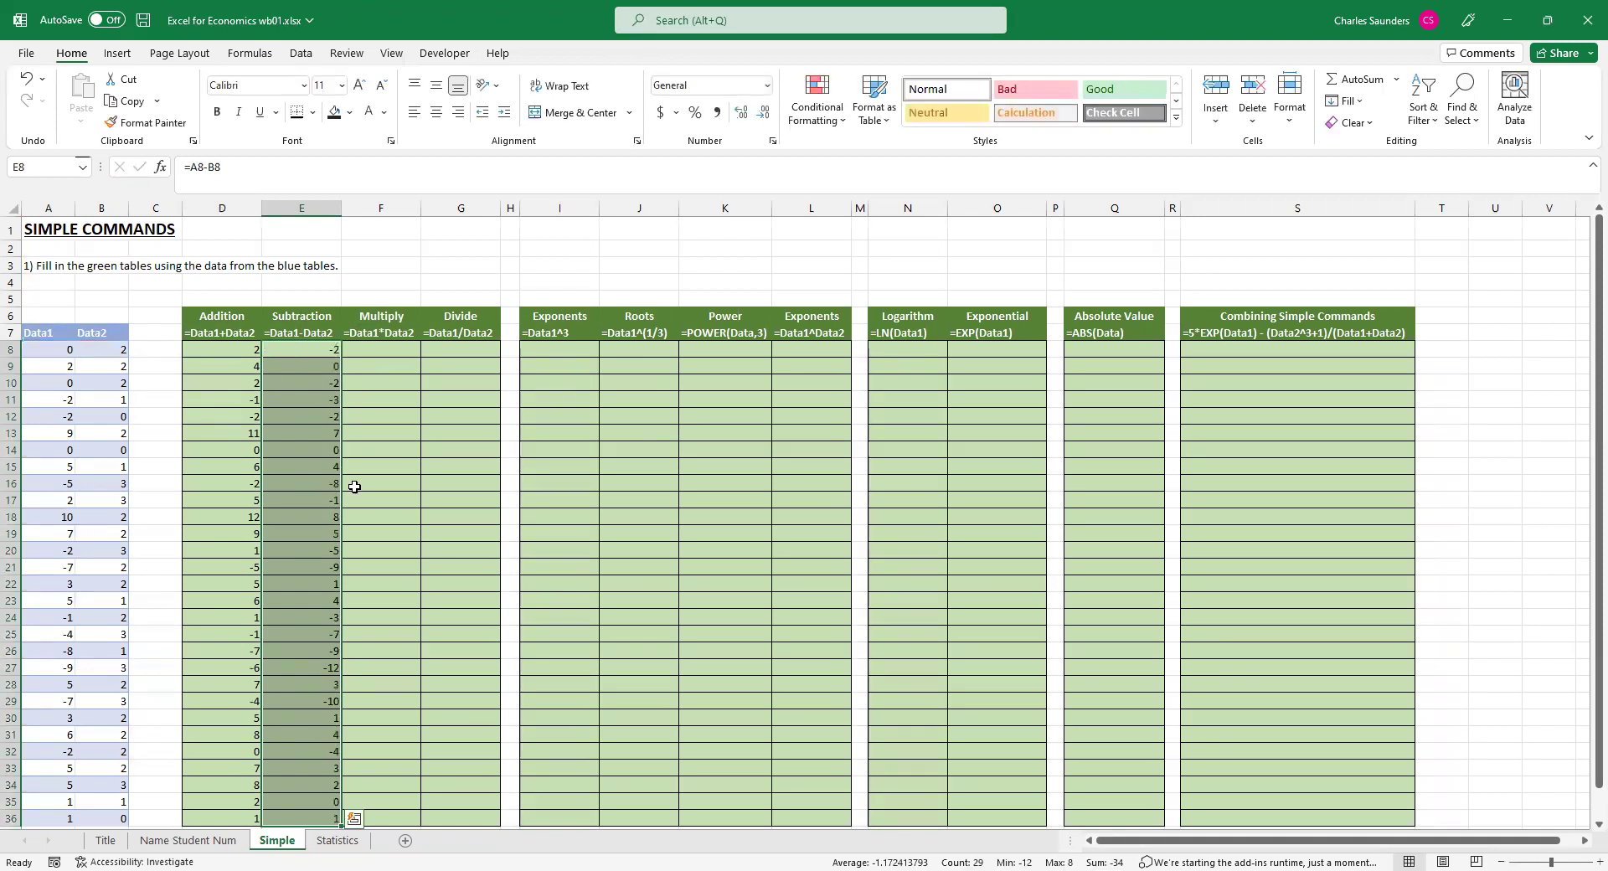
Verify that E30 holds =A30-B30, giving 1.
scroll(354, 497, "down", 2)
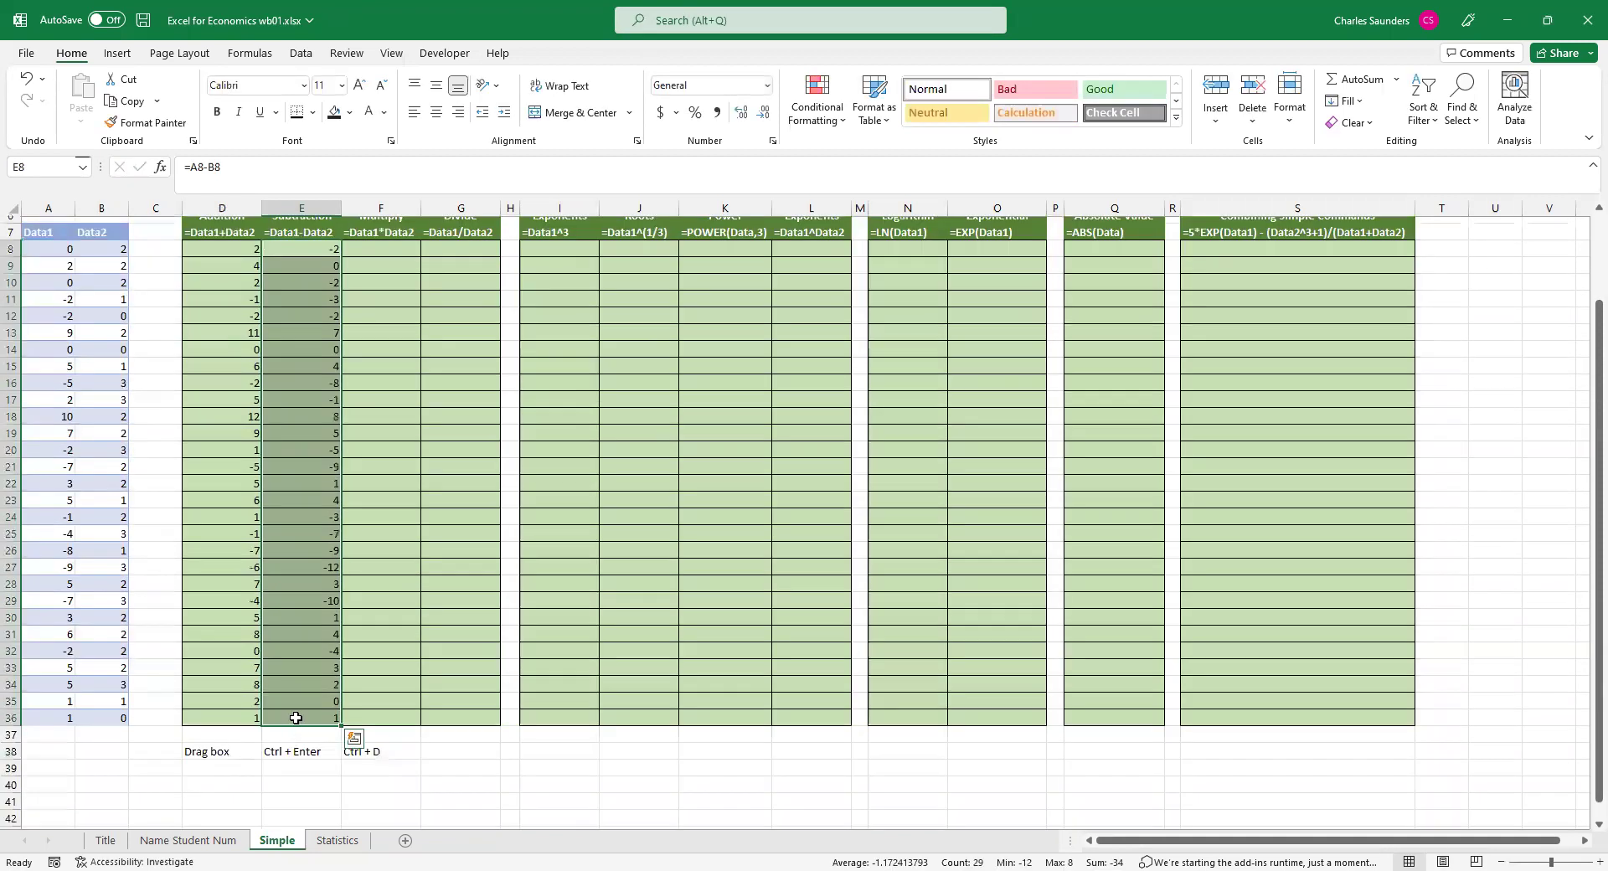
left_click(304, 618)
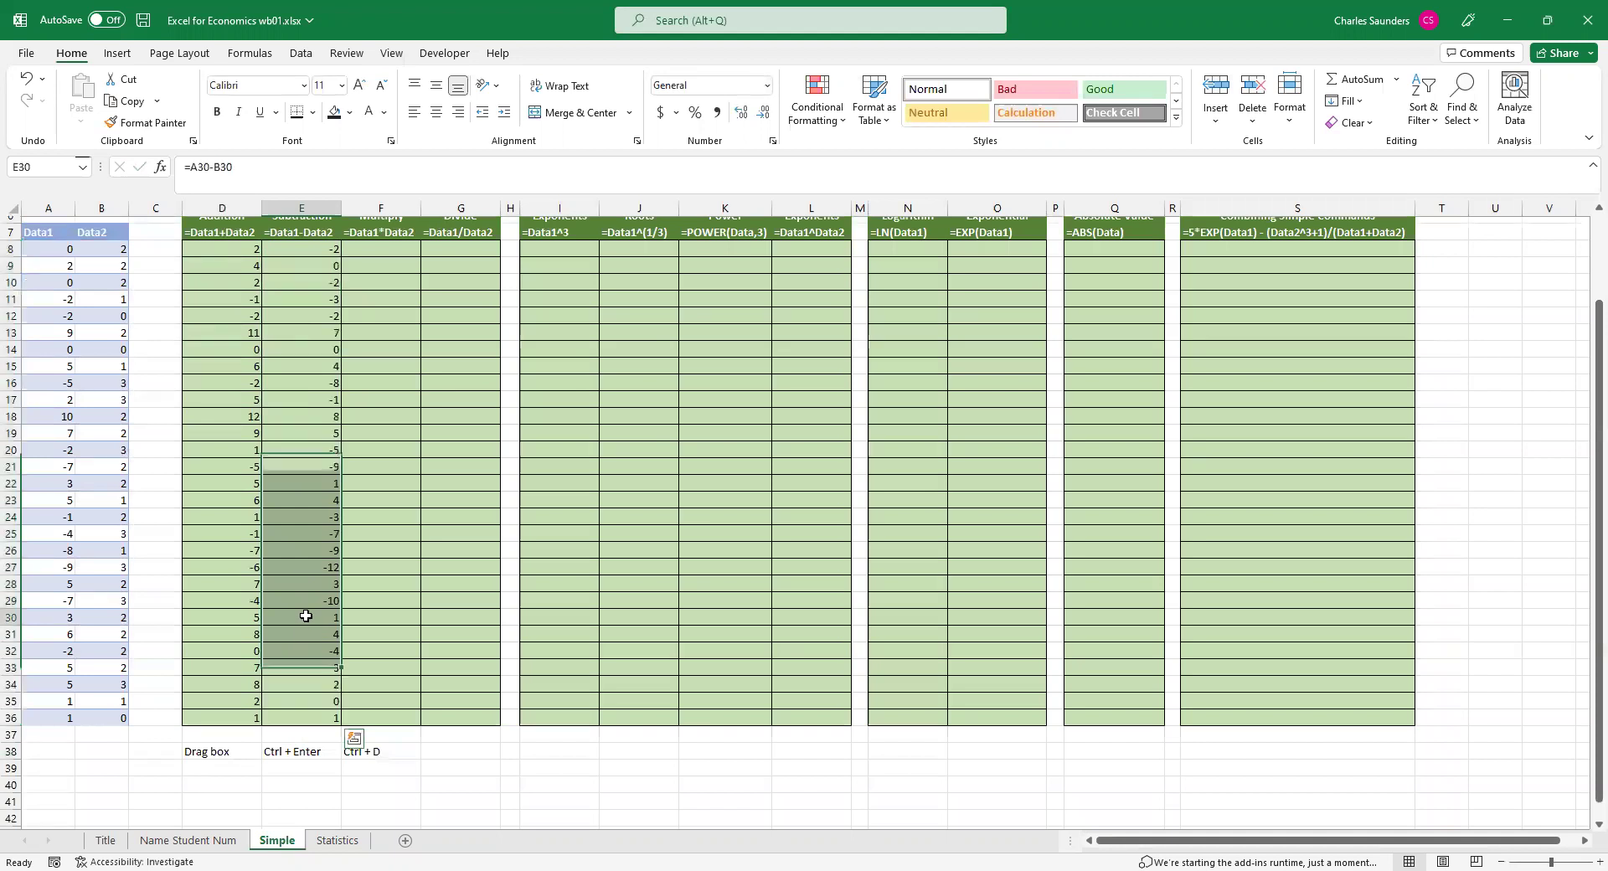
left_click(202, 170)
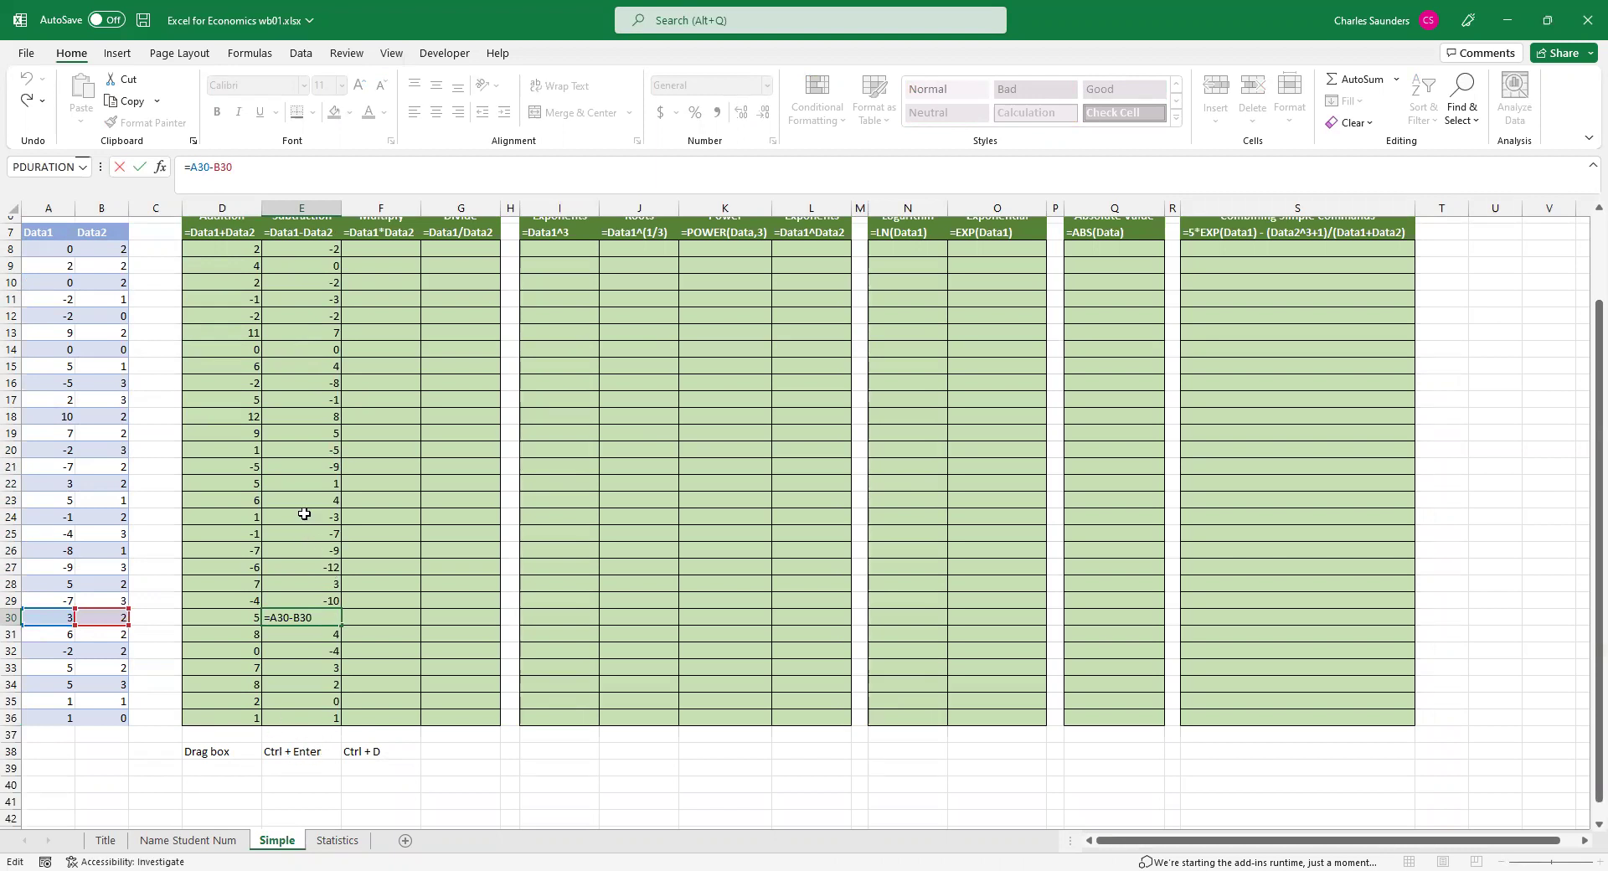
key("ctrl+Return")
scroll(306, 511, "up", 2)
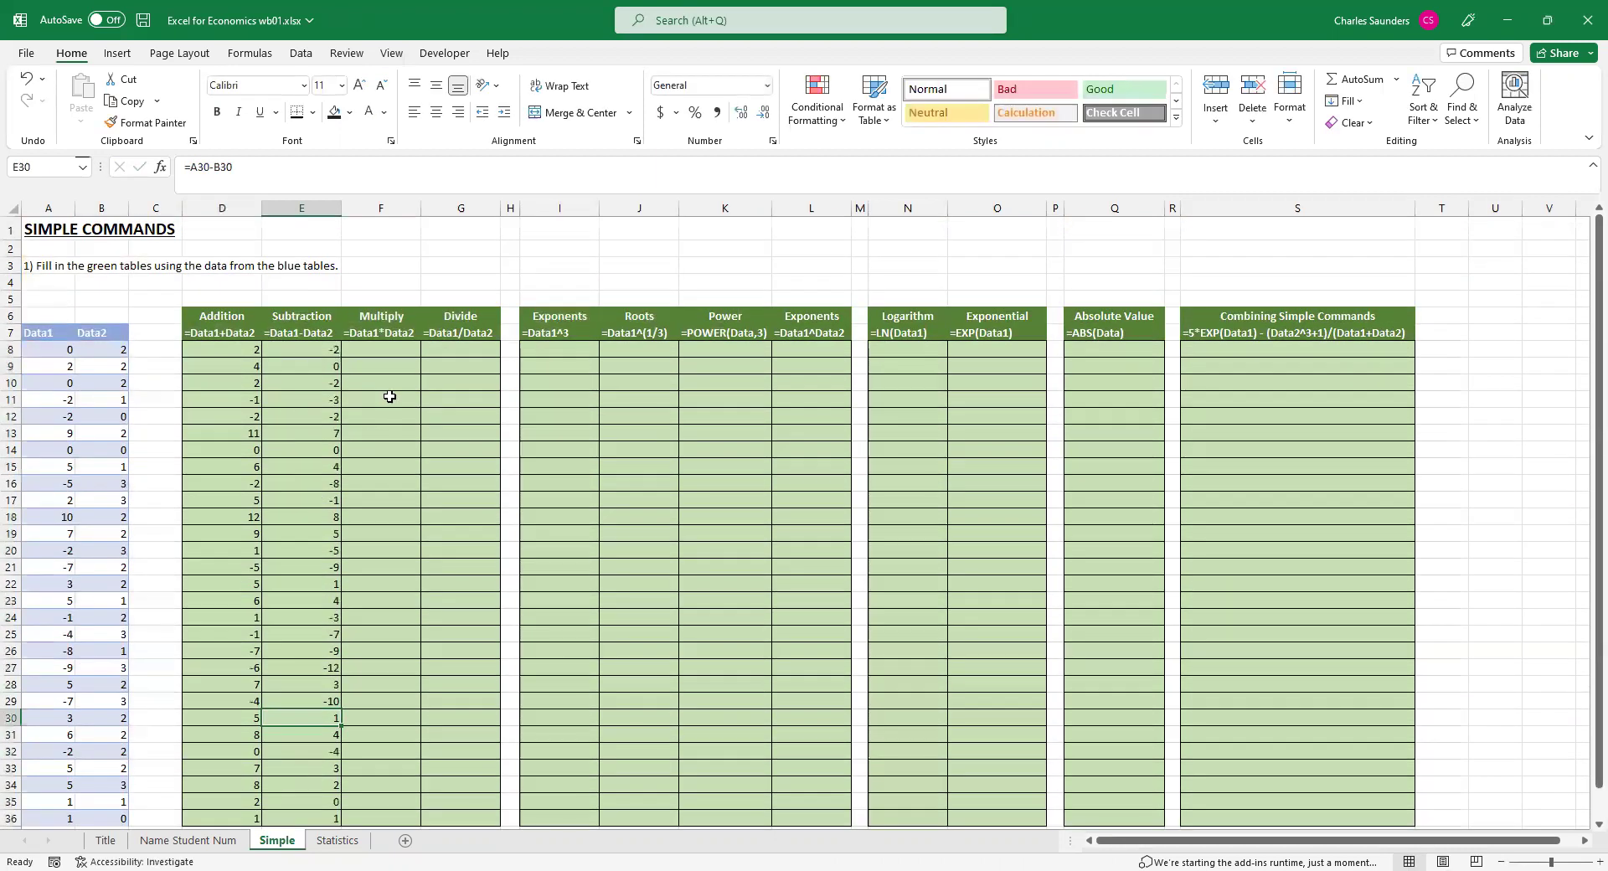
Enter the multiplication formula =A8*B8 in F8.
left_click(390, 350)
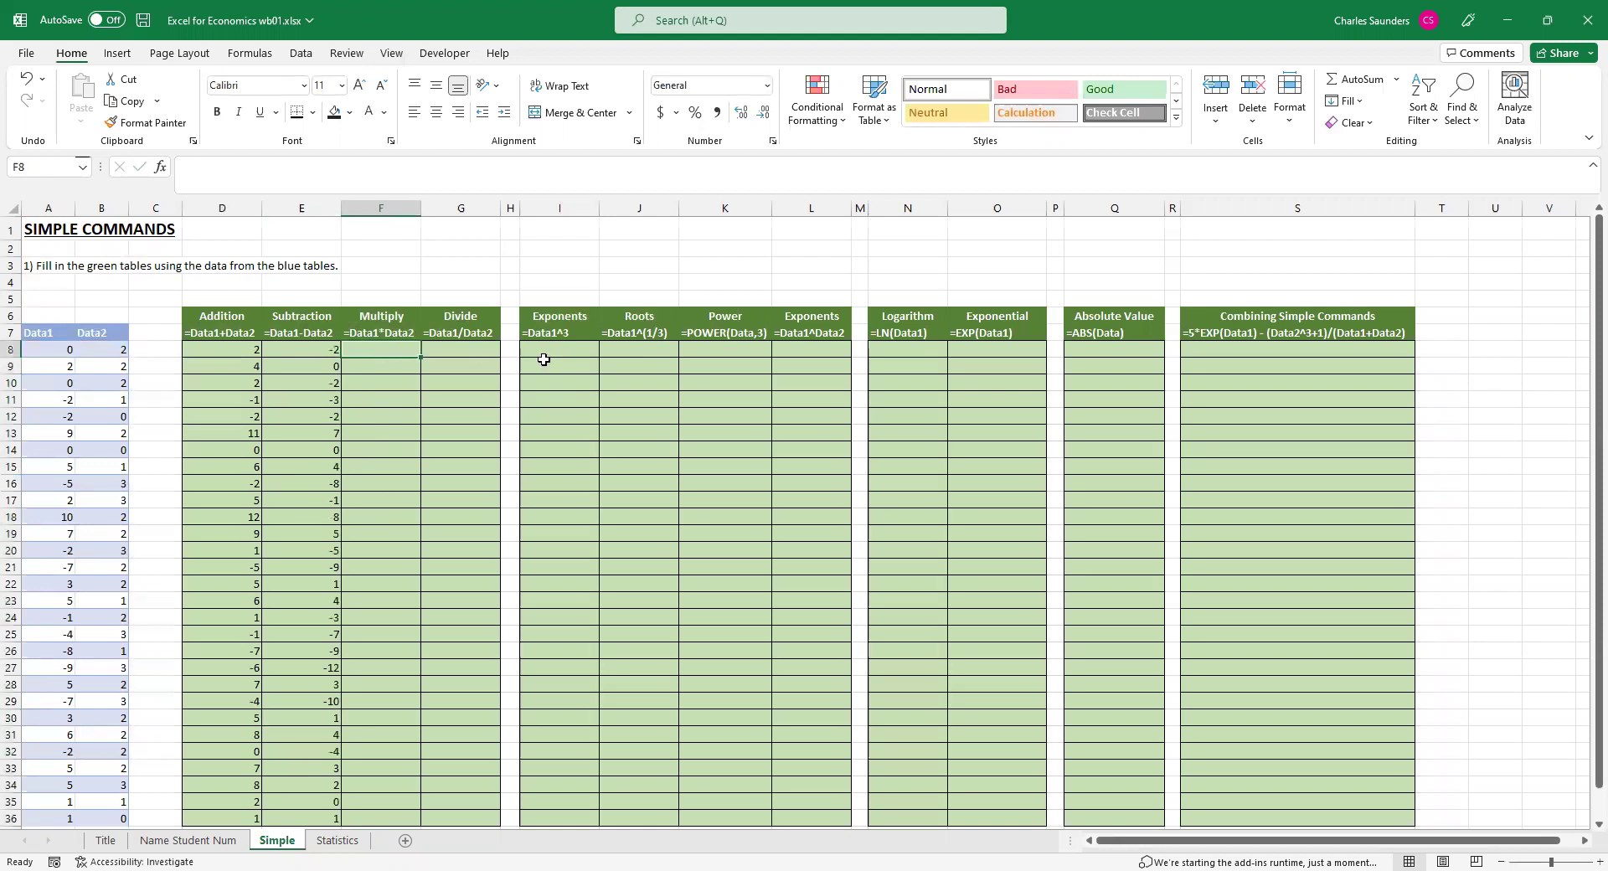
type("=")
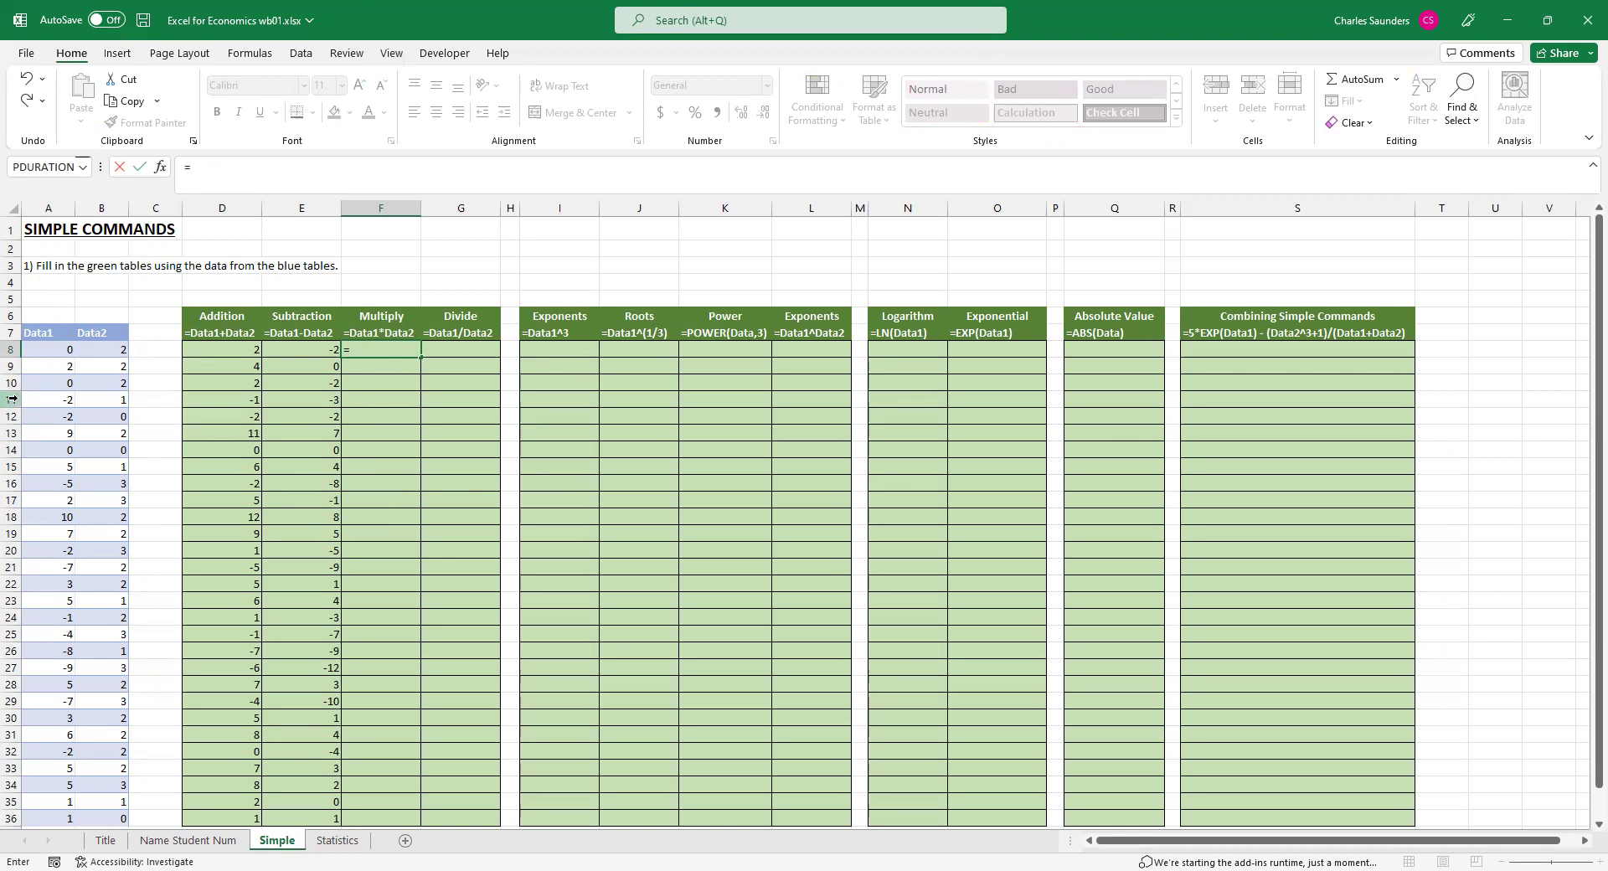
key("Left")
key("Left")
key("Left")
key("Left")
key("Left")
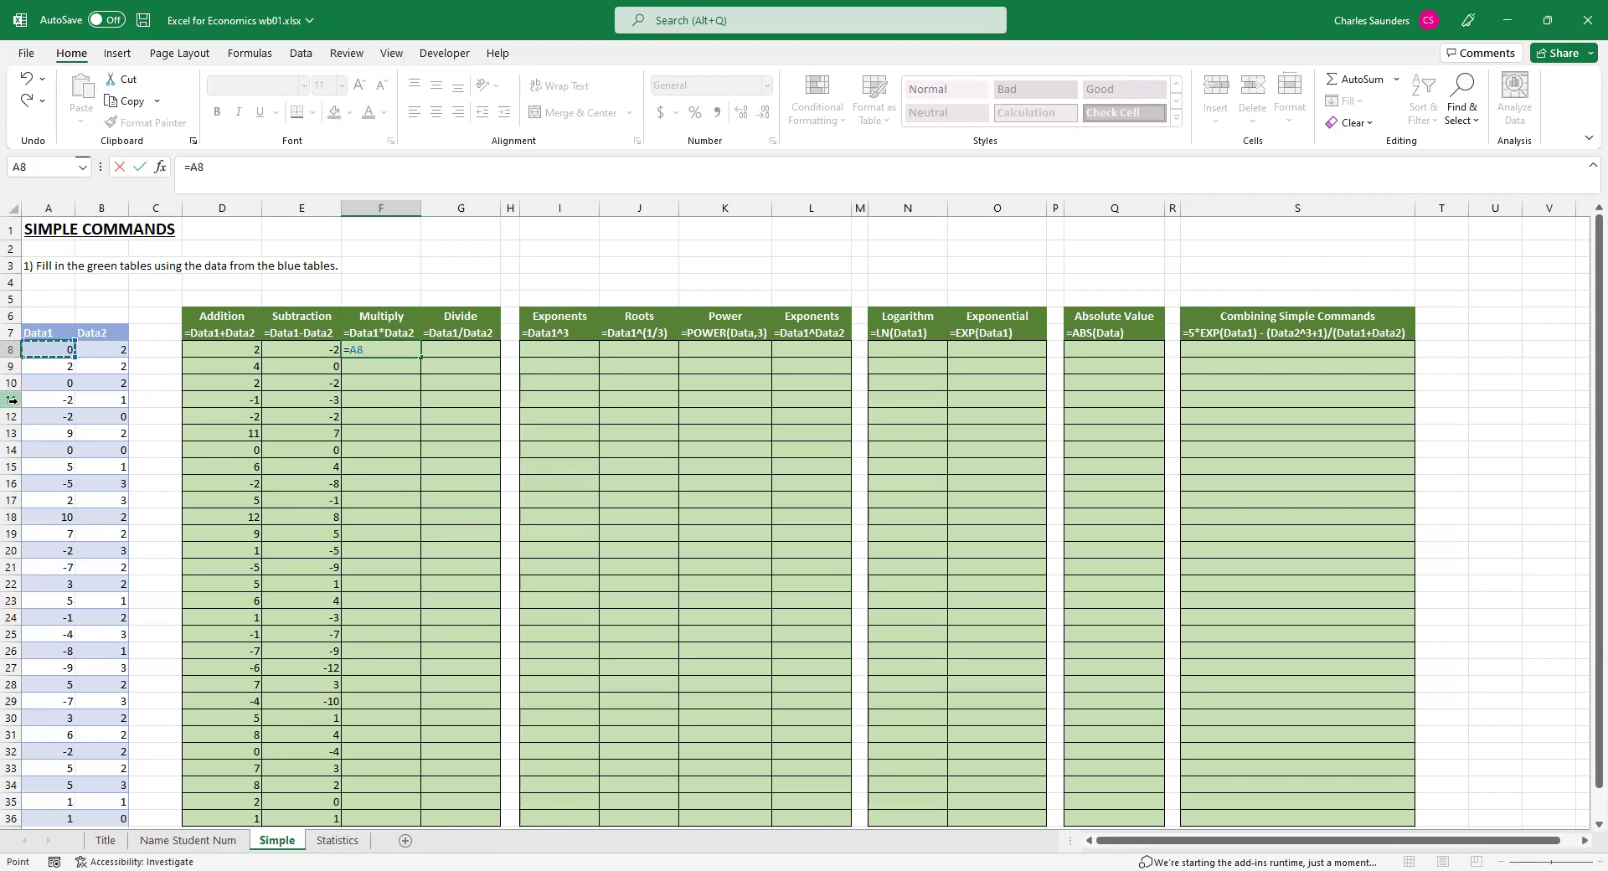
type("*")
key("Left")
key("Left")
key("Left")
key("Left")
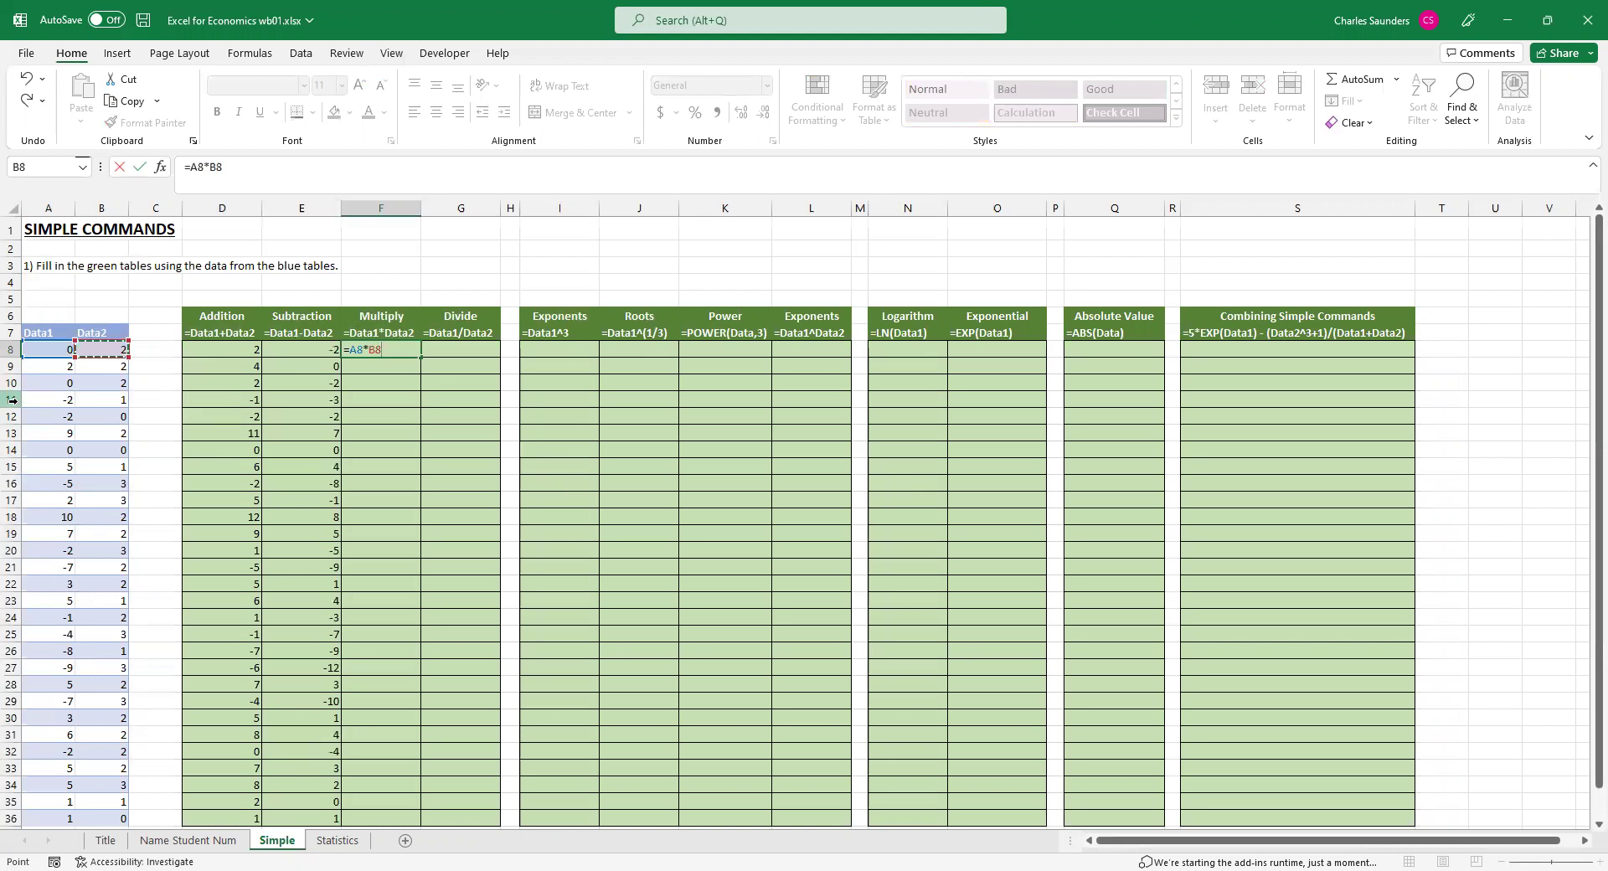
key("Return")
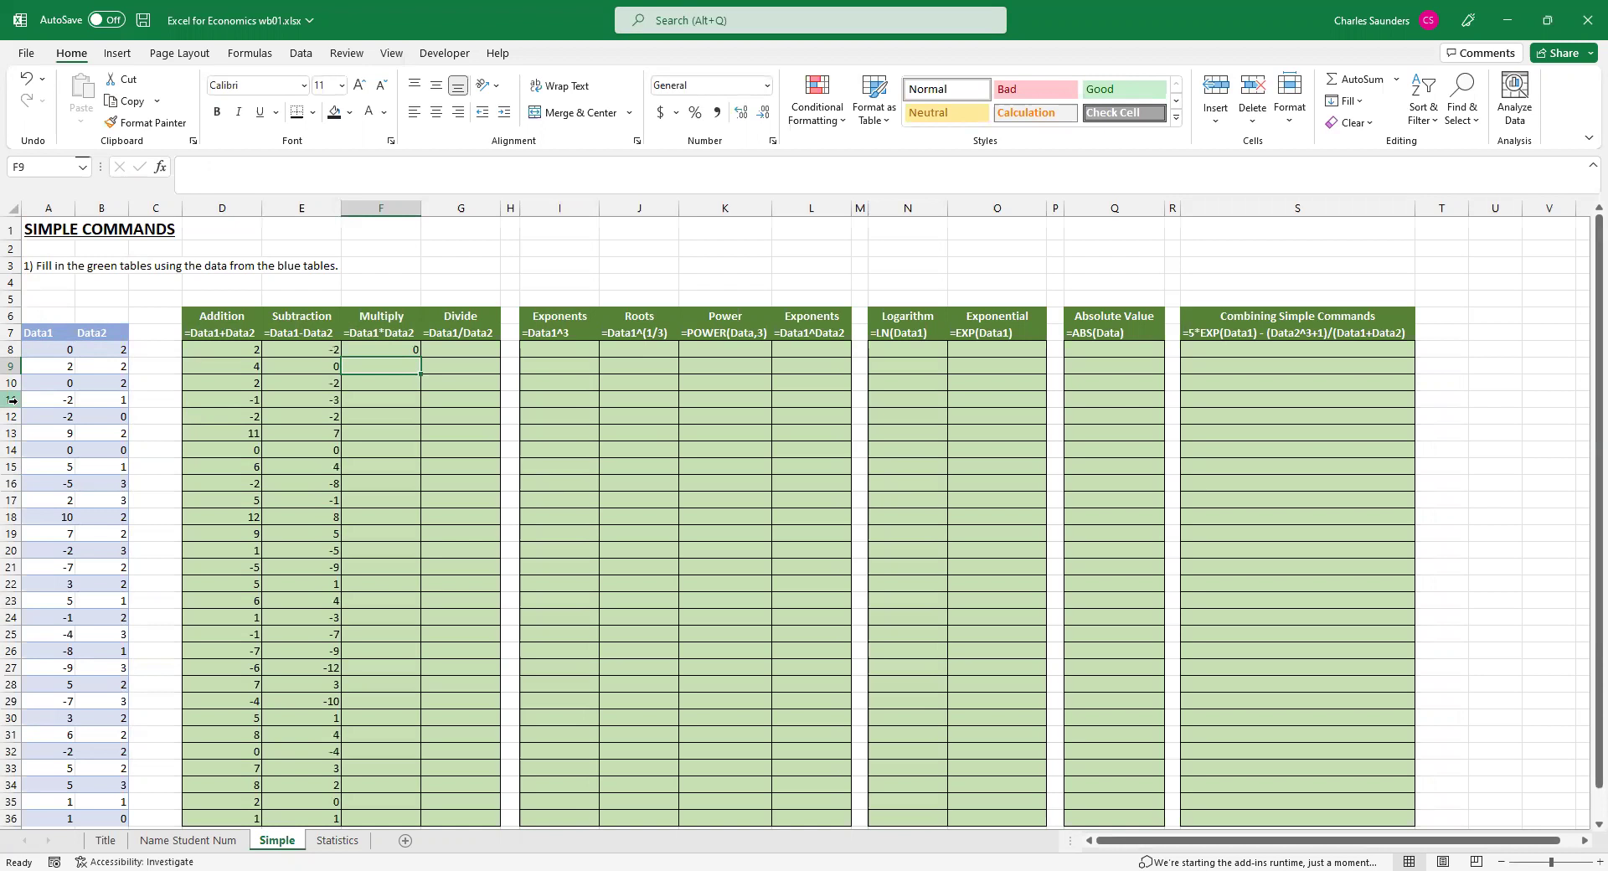
Copy the multiply formula down into F9, F10 and F11 with Ctrl+D.
key("ctrl+d")
key("Down")
key("ctrl+d")
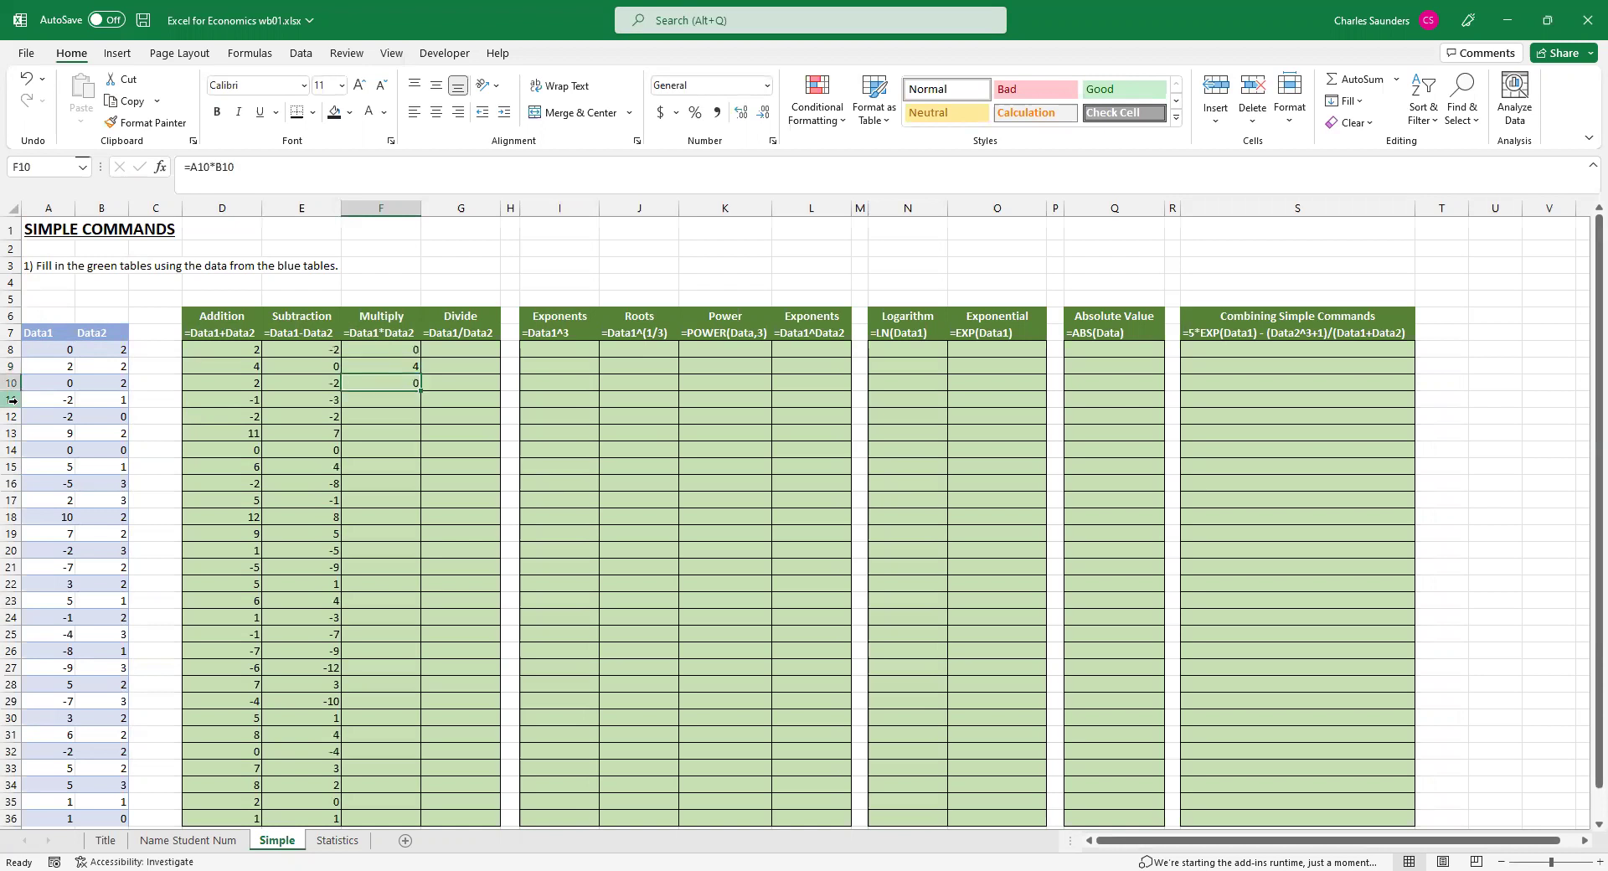
key("Down")
key("ctrl+d")
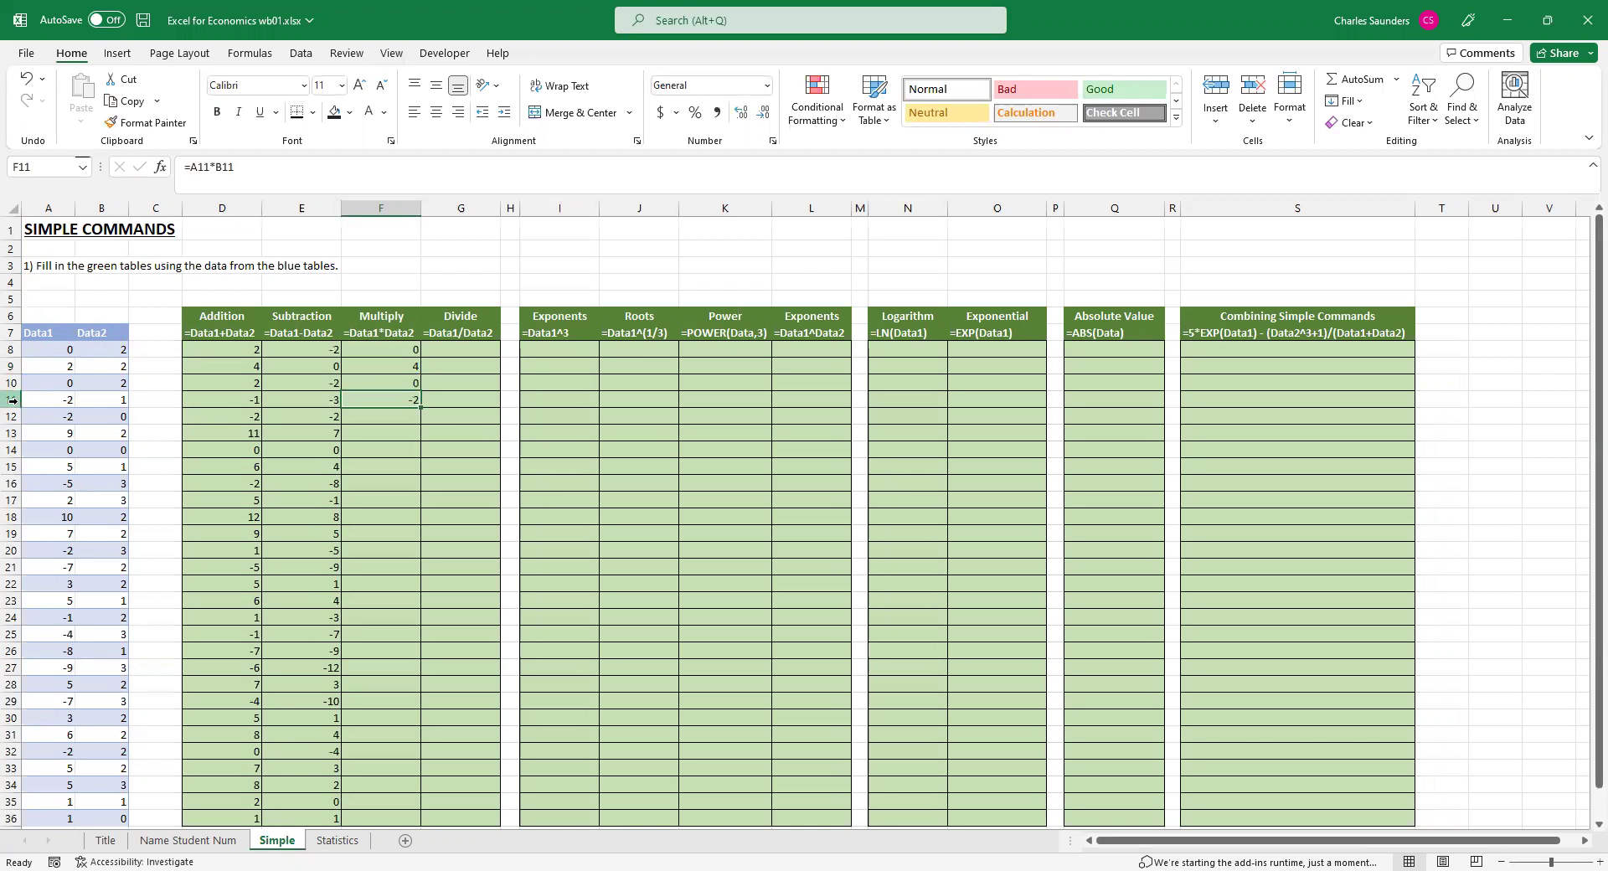
Fill the Data1 times Data2 formula from F12 down to F36, e.g. 18 in F13.
key("Down")
key("shift+Down")
key("shift+Down")
key("shift+Down")
key("shift+Down")
key("shift+Down")
key("shift+Down")
key("shift+Down")
key("shift+Down")
key("shift+Down")
key("shift+Down")
key("shift+Down")
key("shift+Down")
key("shift+Down")
key("shift+Down")
key("shift+Down")
key("shift+Down")
key("shift+Down")
key("shift+Down")
key("shift+Down")
key("shift+Down")
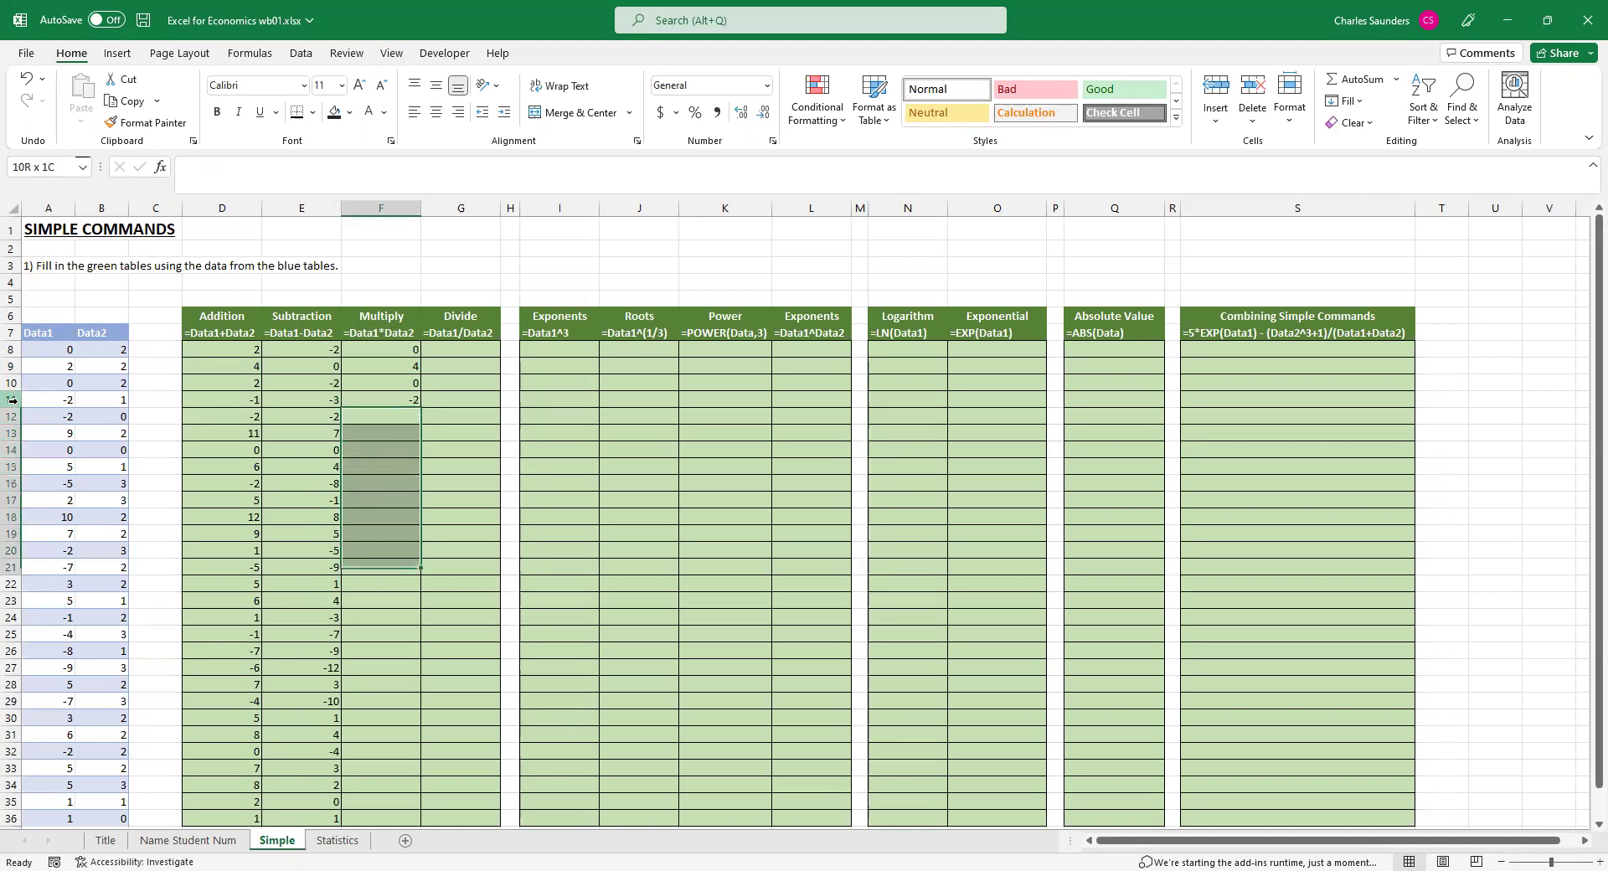
key("shift+Down")
key("shift+Down")
key("shift+Down")
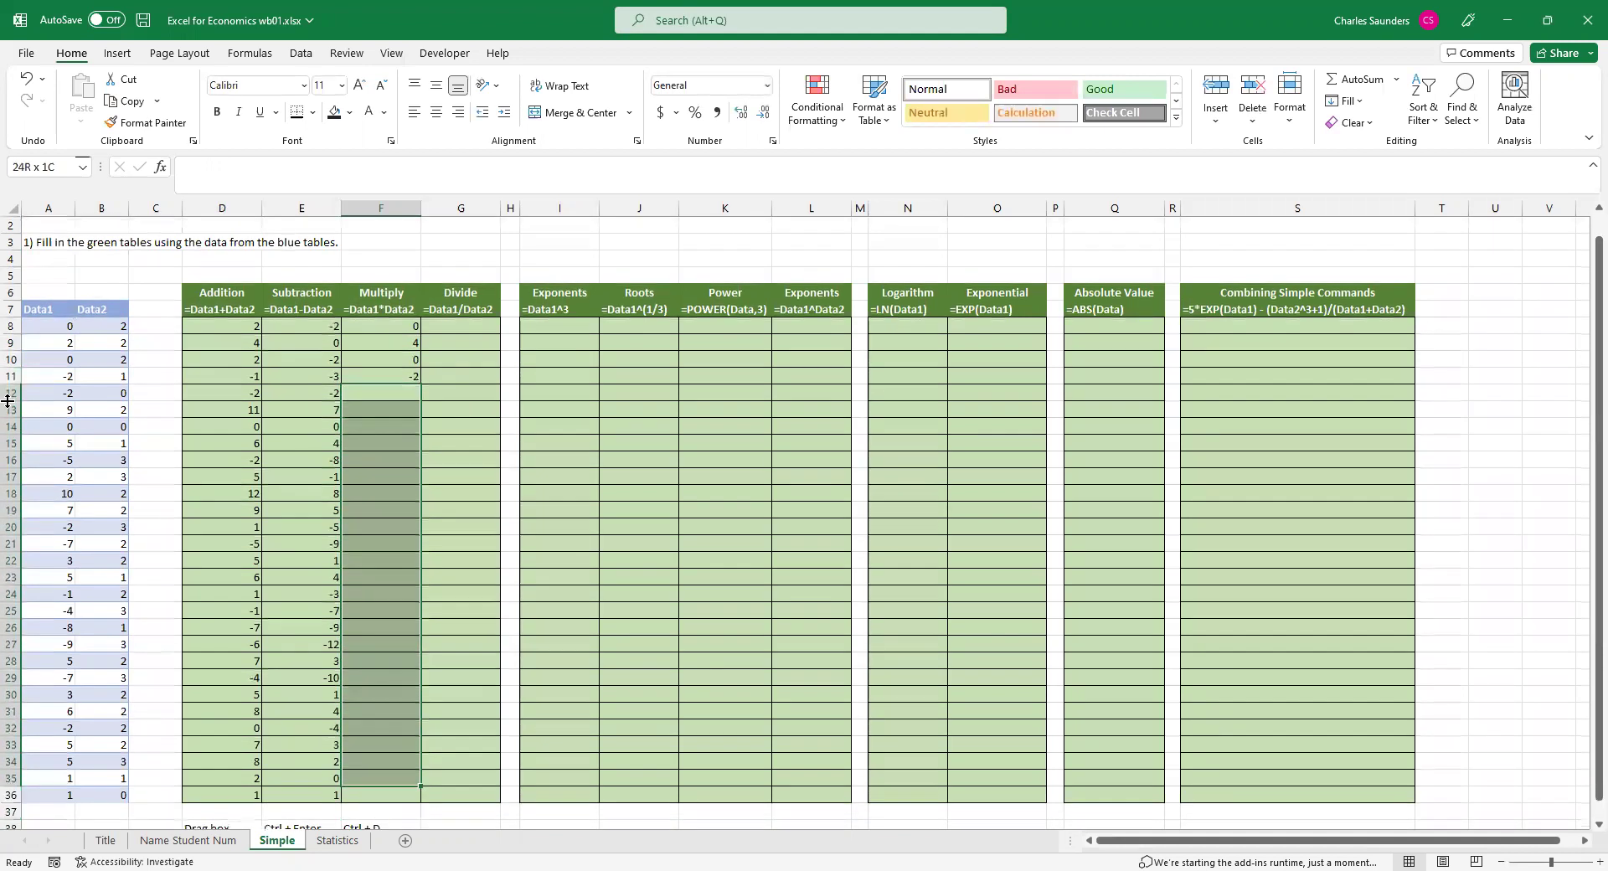
scroll(8, 401, "down", 1)
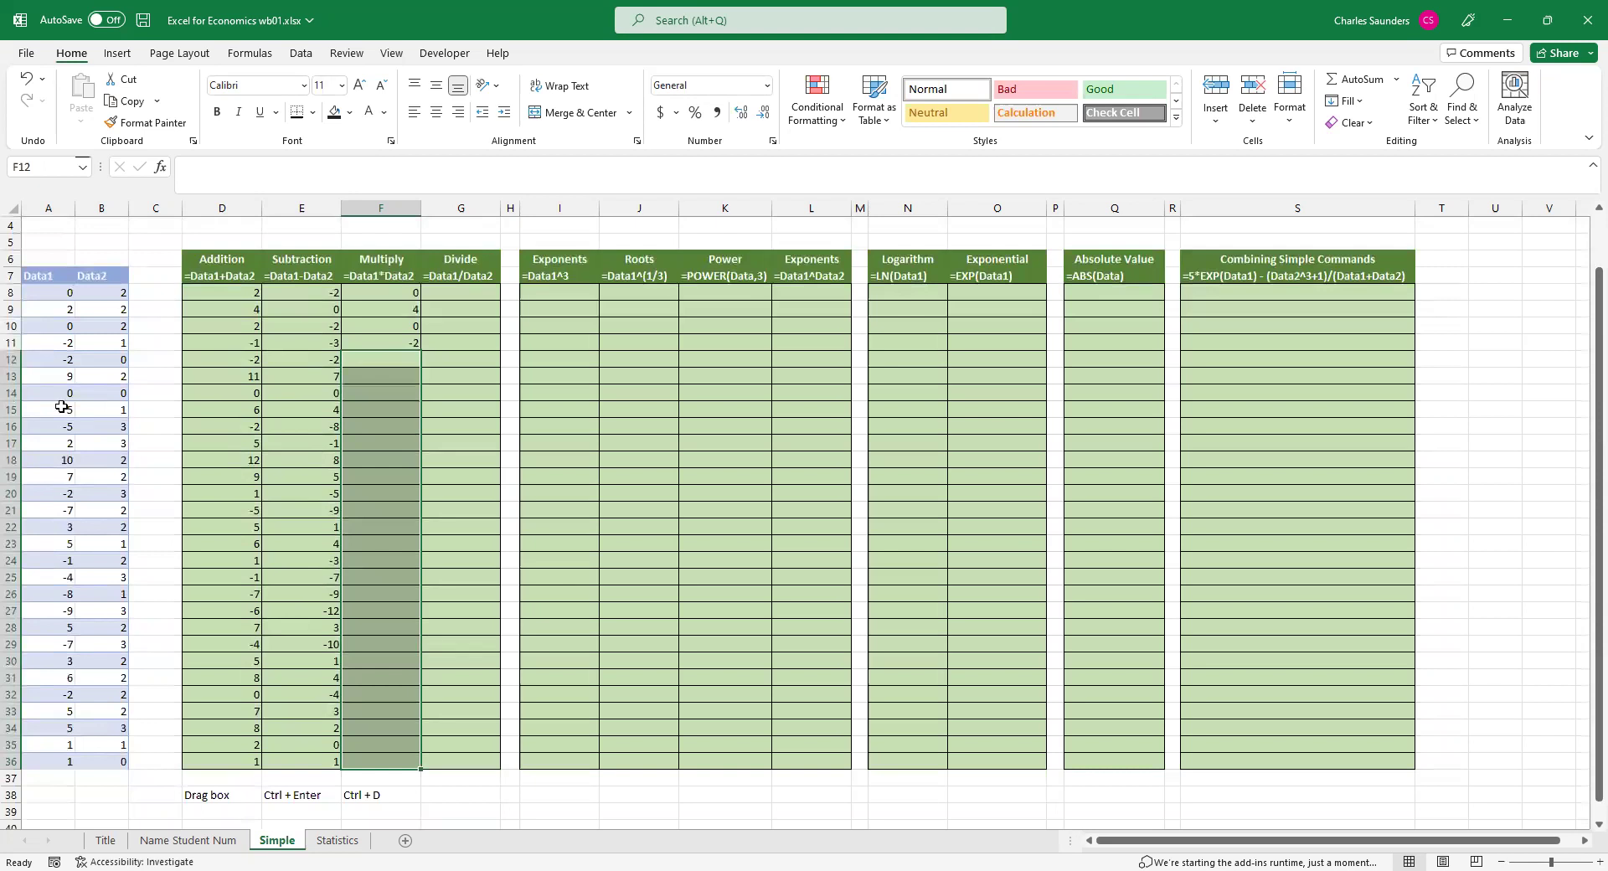
left_click_drag(363, 359, 373, 761)
key("ctrl+z")
left_click_drag(383, 374, 379, 762)
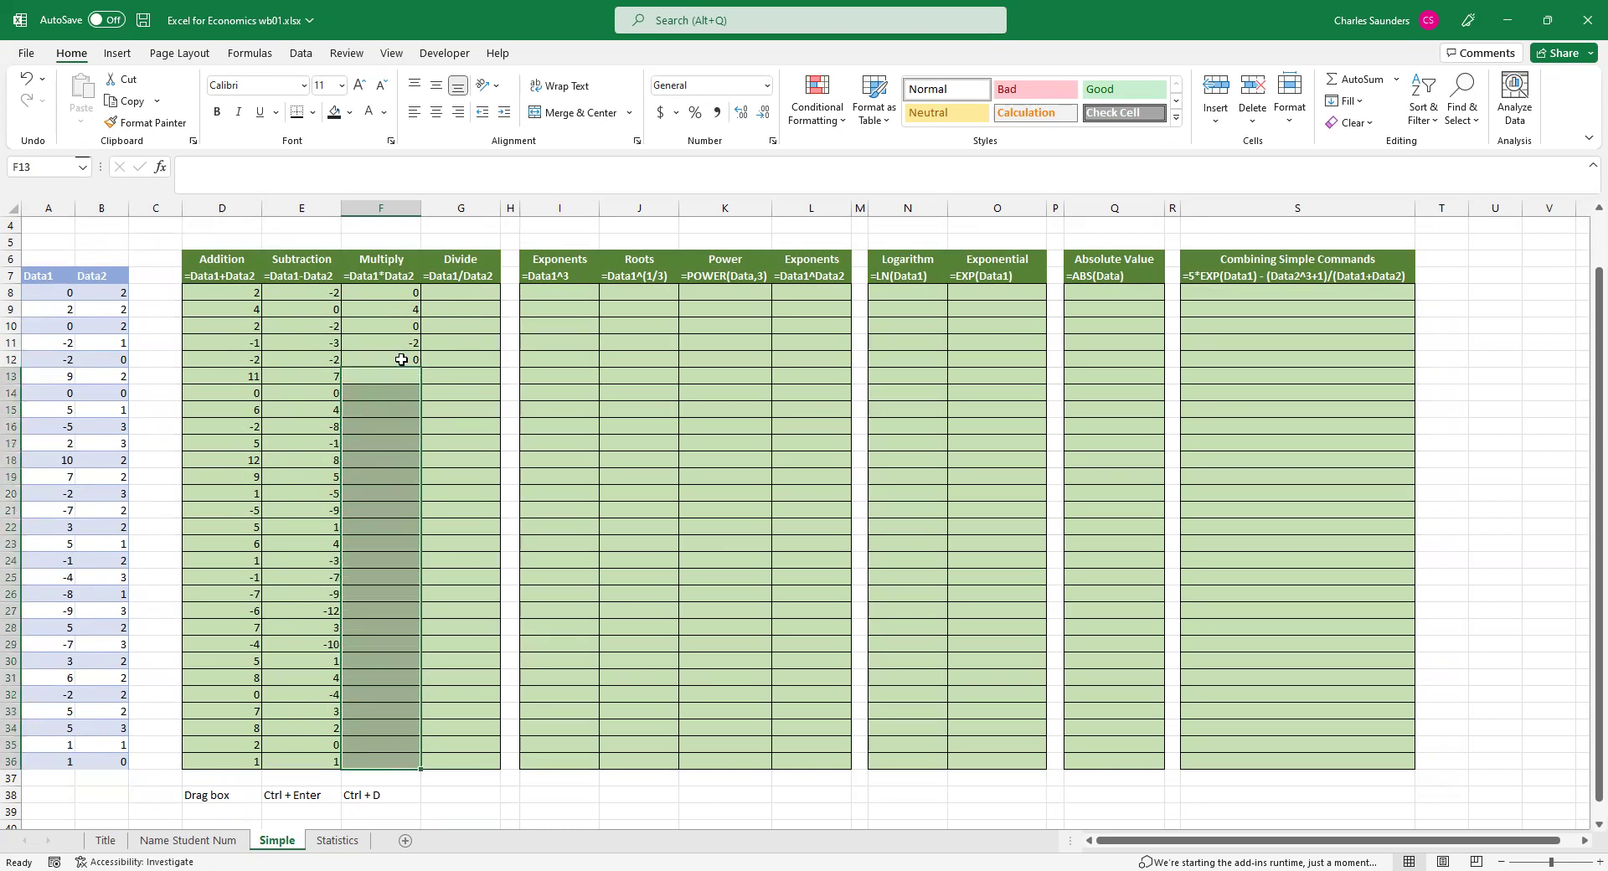
left_click_drag(402, 360, 382, 762)
key("ctrl+d")
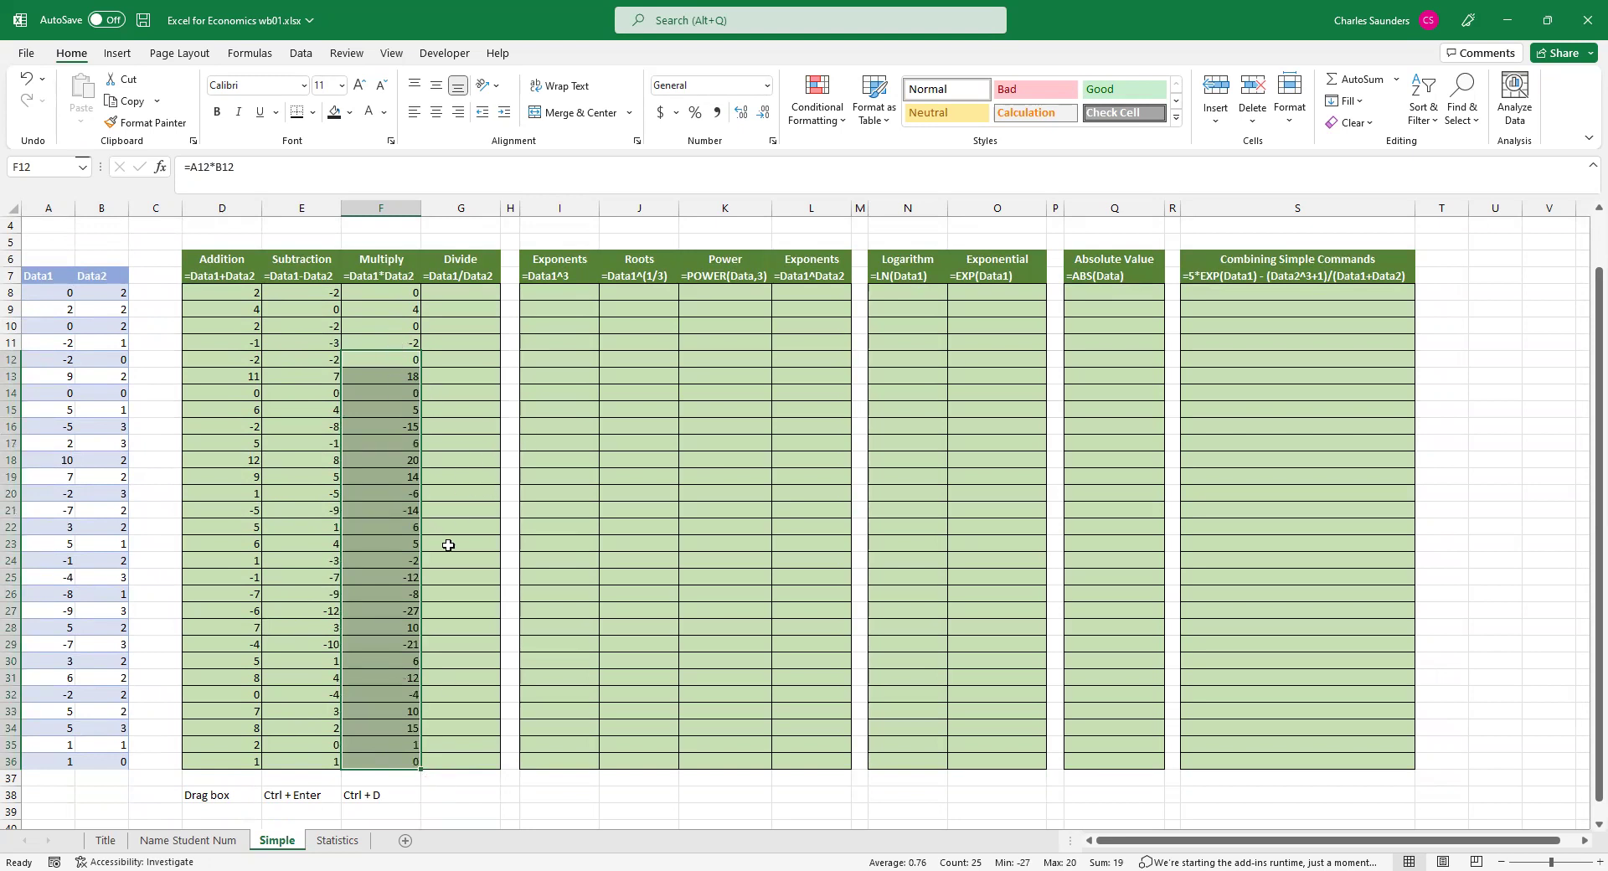
left_click(455, 395)
Enter =A8/B8 across G8:G36, yielding #DIV/0! wherever Data2 is 0.
left_click(454, 293)
left_click_drag(453, 396, 470, 757)
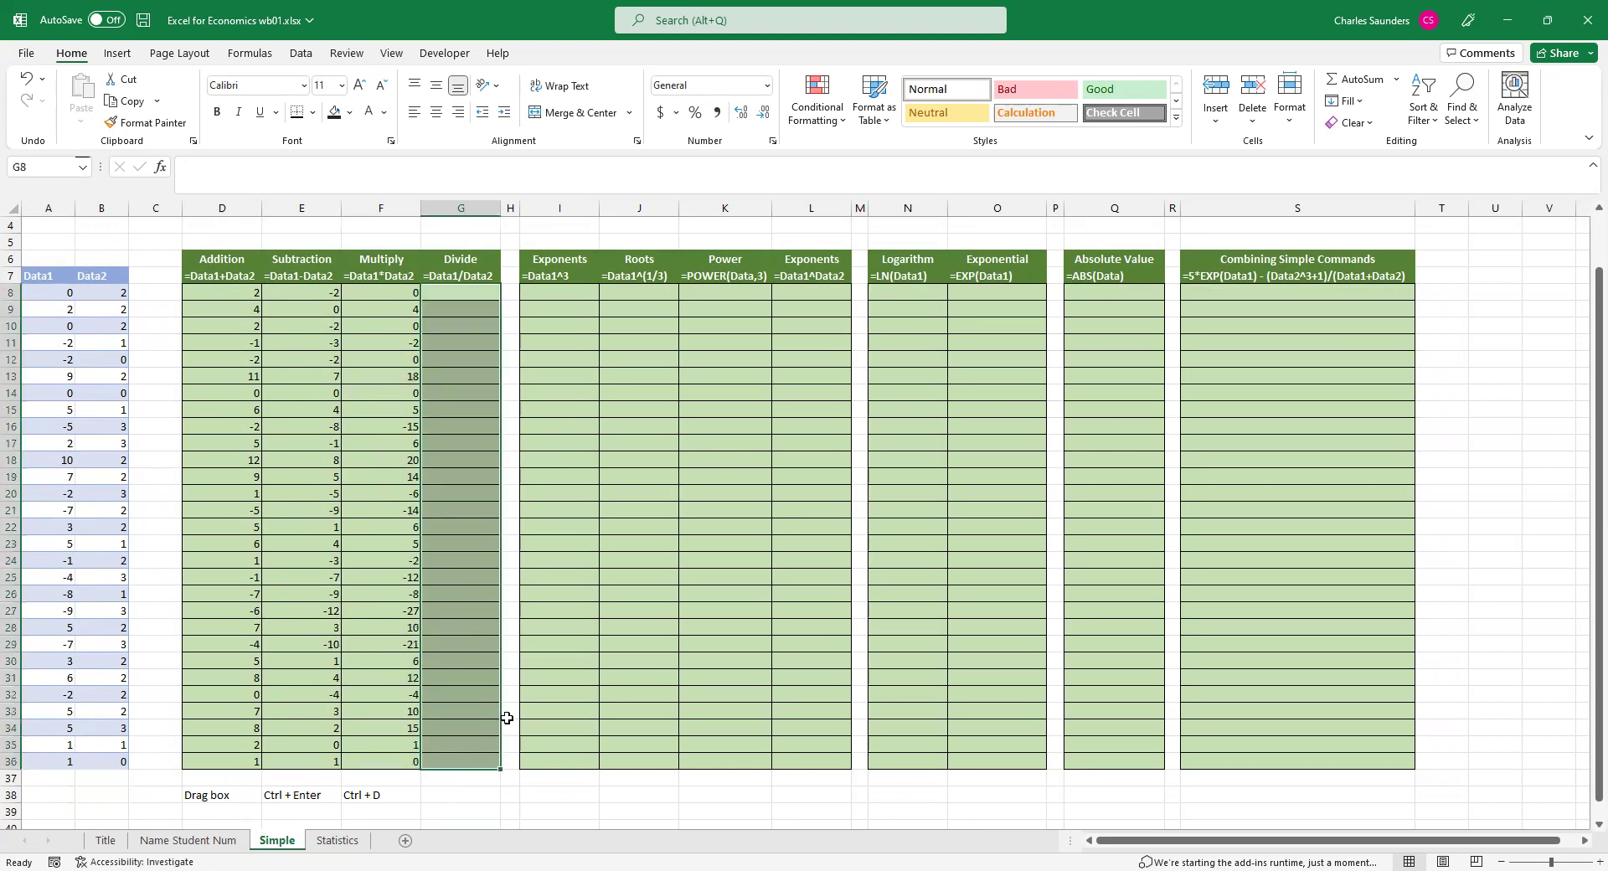
type("=")
key("Left")
key("Left")
key("Left")
key("Left")
key("Left")
key("Left")
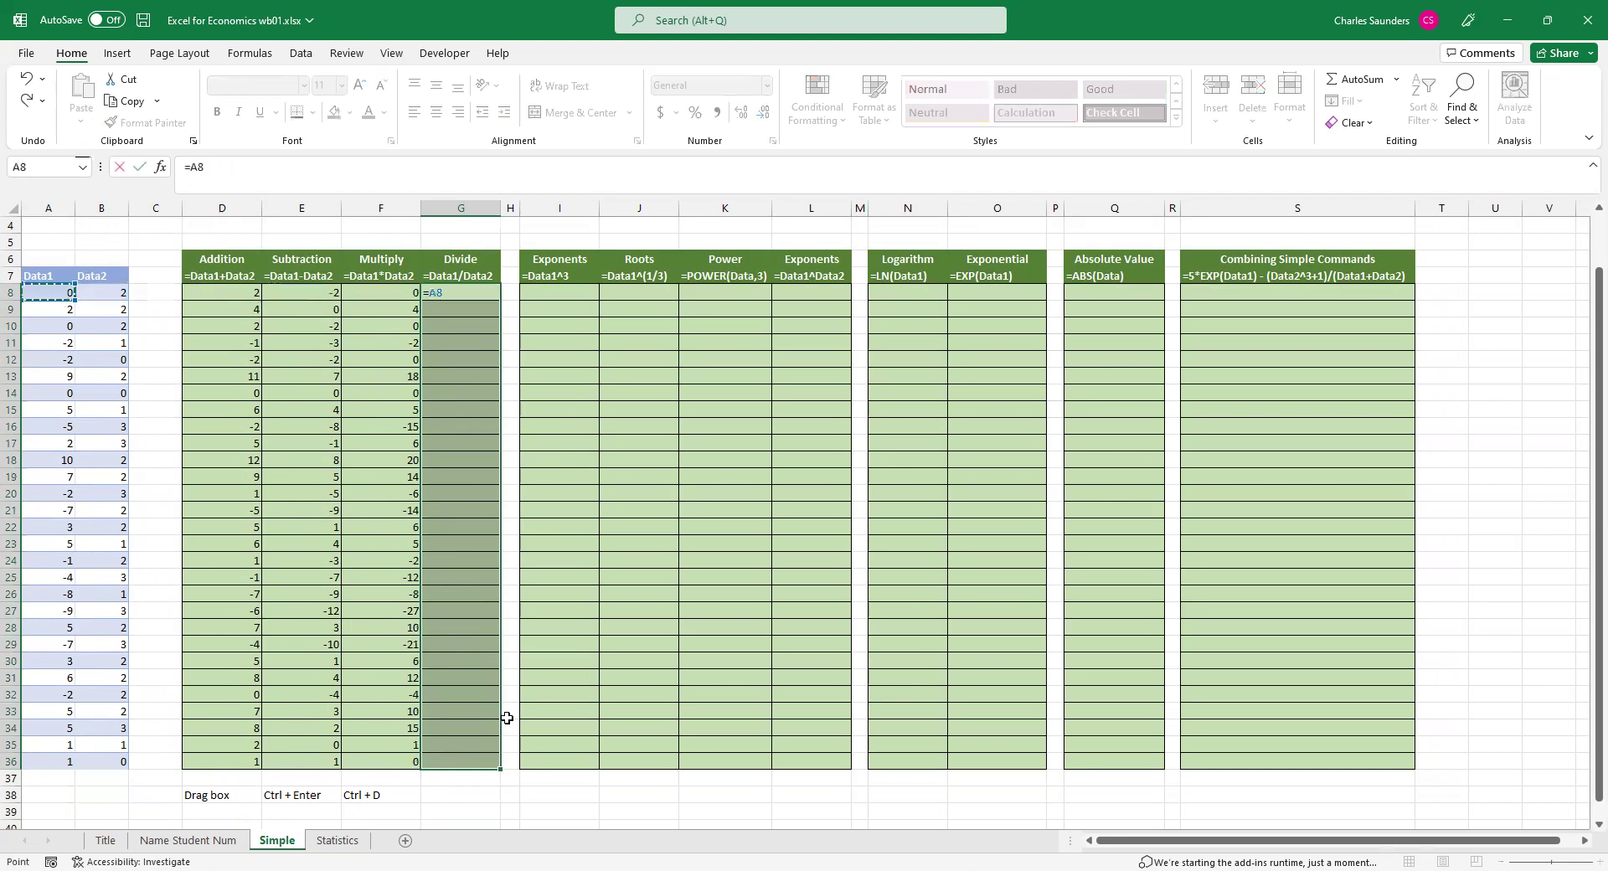
type("/")
key("Left")
key("Left")
key("Left")
key("Left")
key("Left")
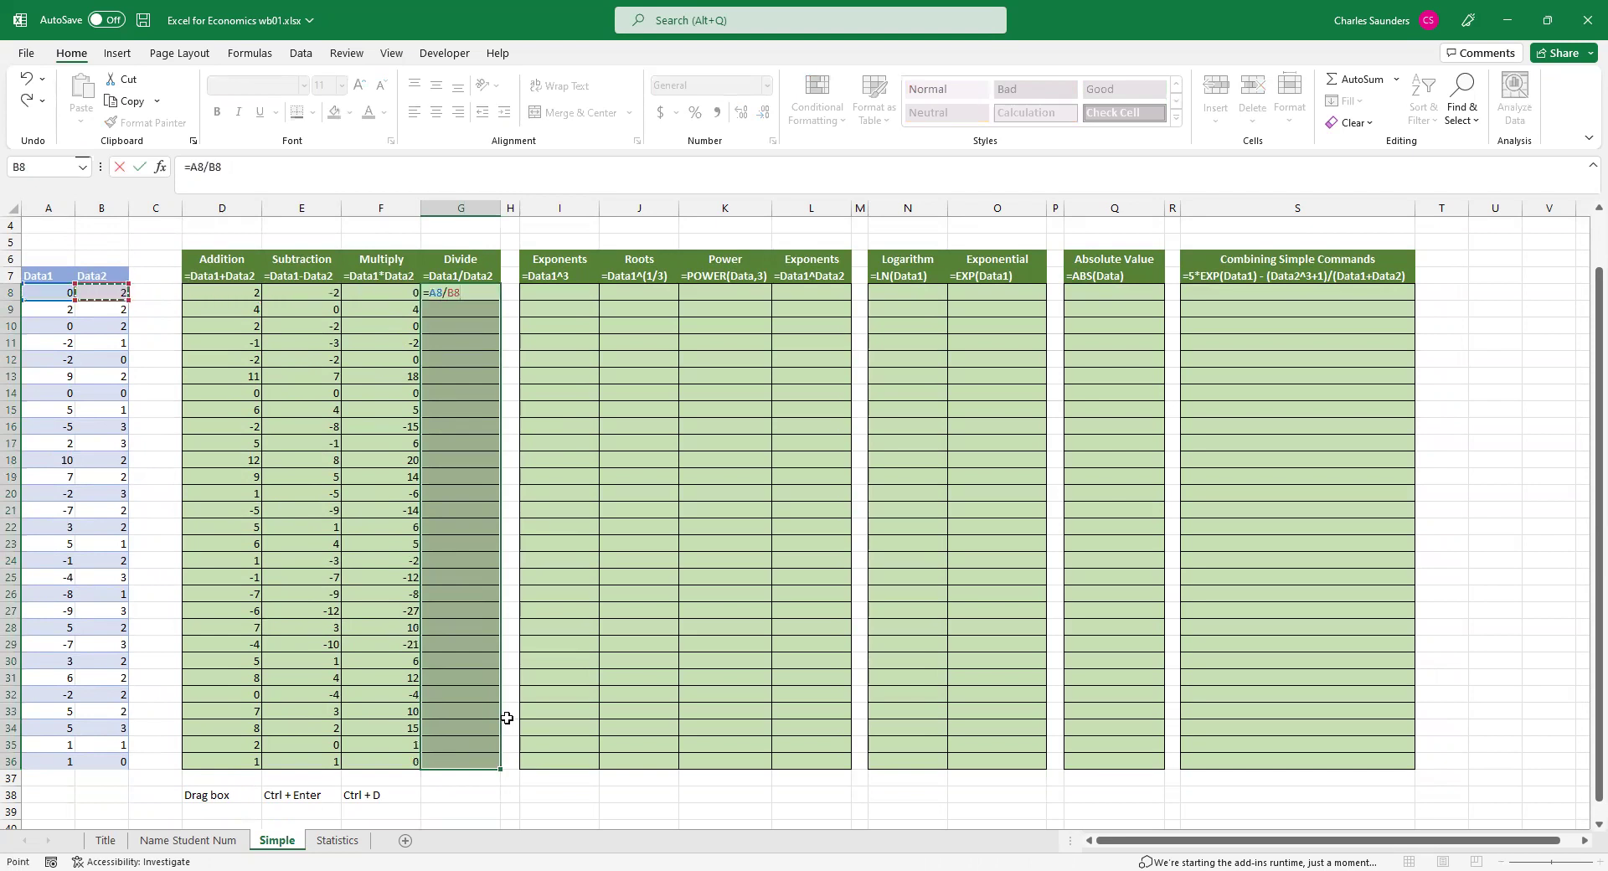
key("ctrl+Return")
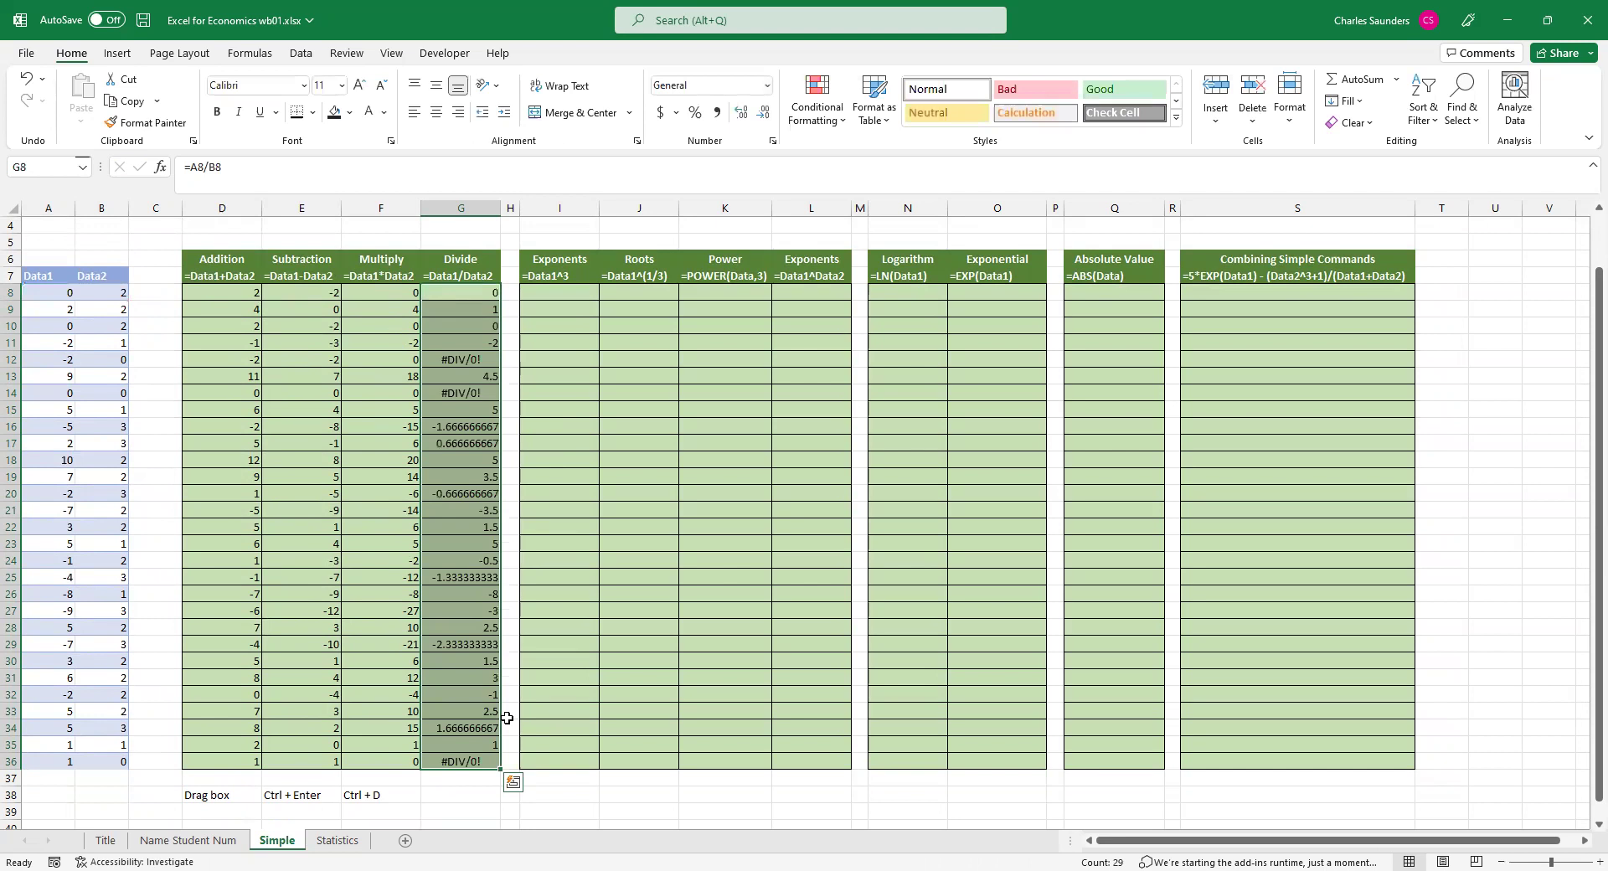
Type the label 'Powers' in I38 below the Exponents table.
left_click(546, 294)
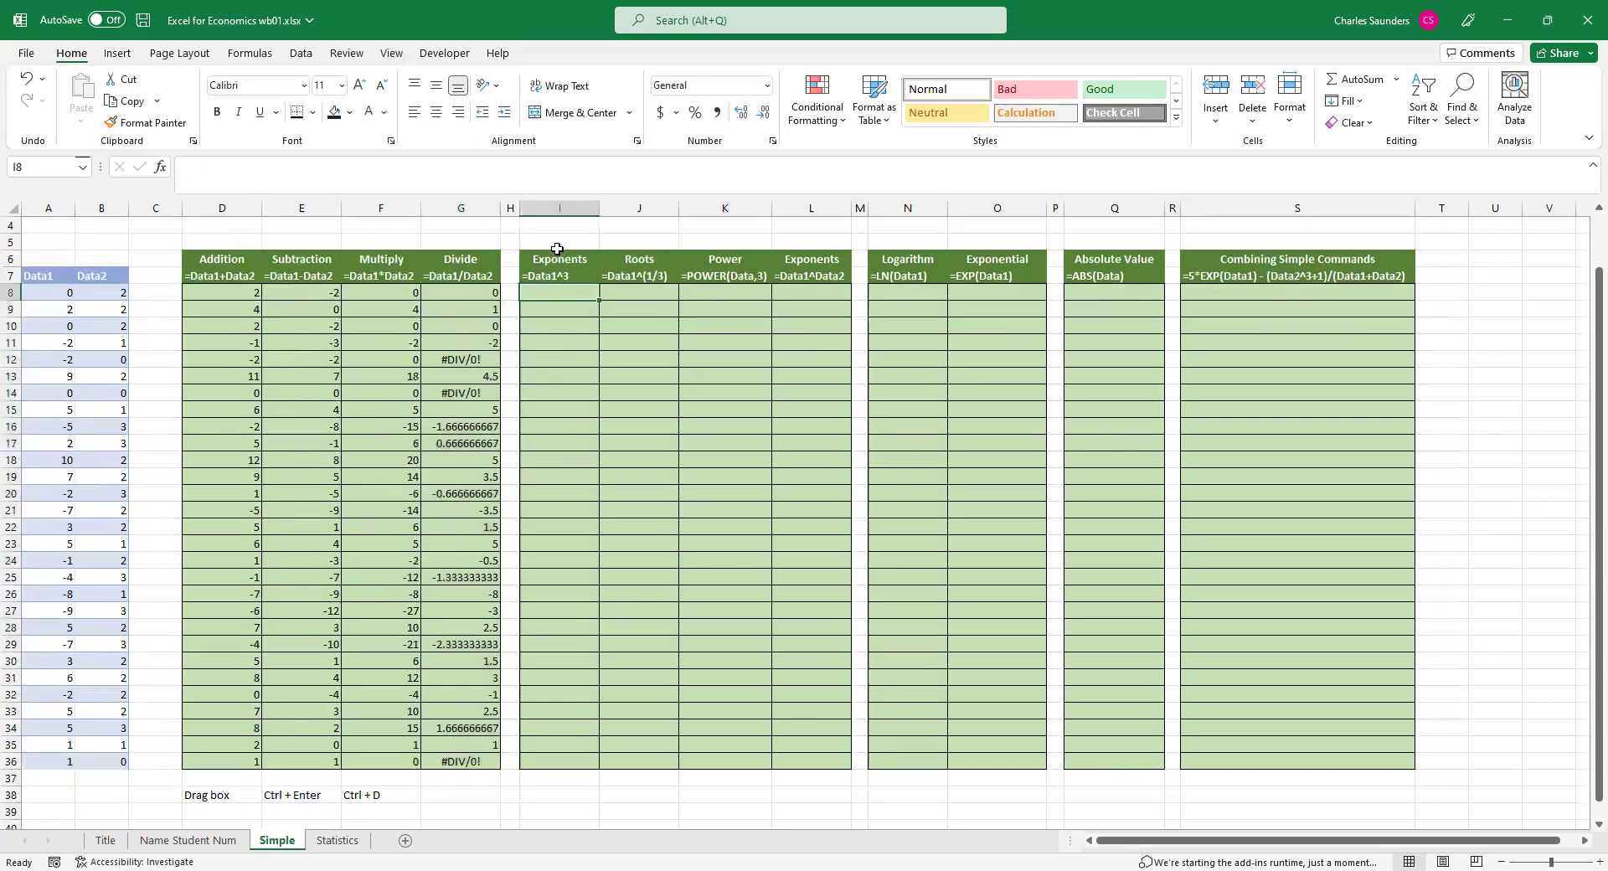
left_click(557, 799)
type("\"")
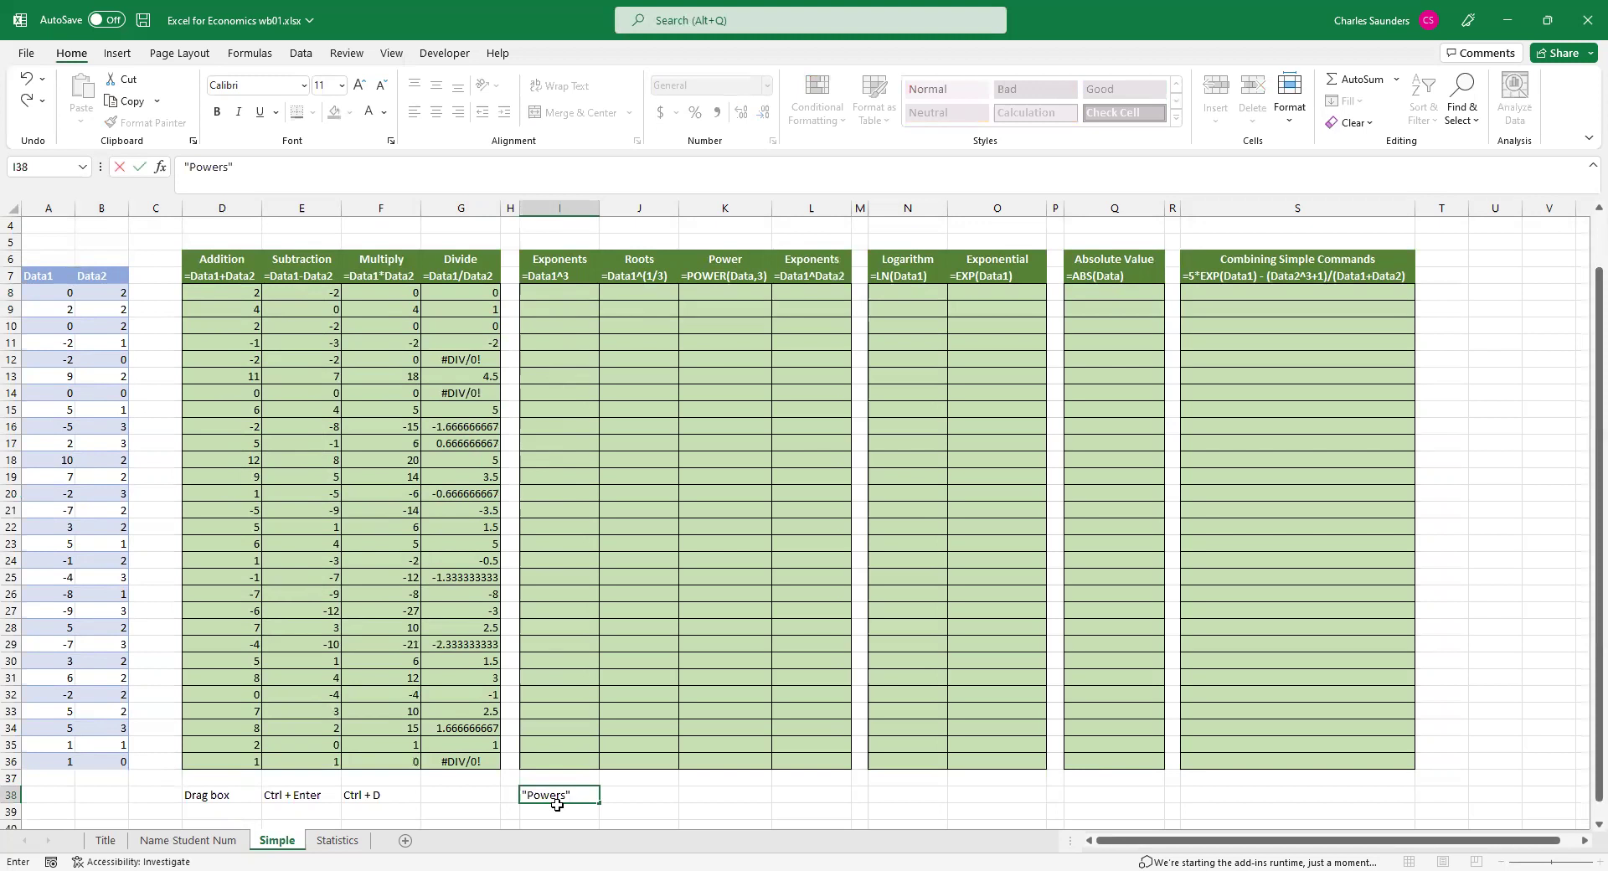
type("Powers\"")
key("Return")
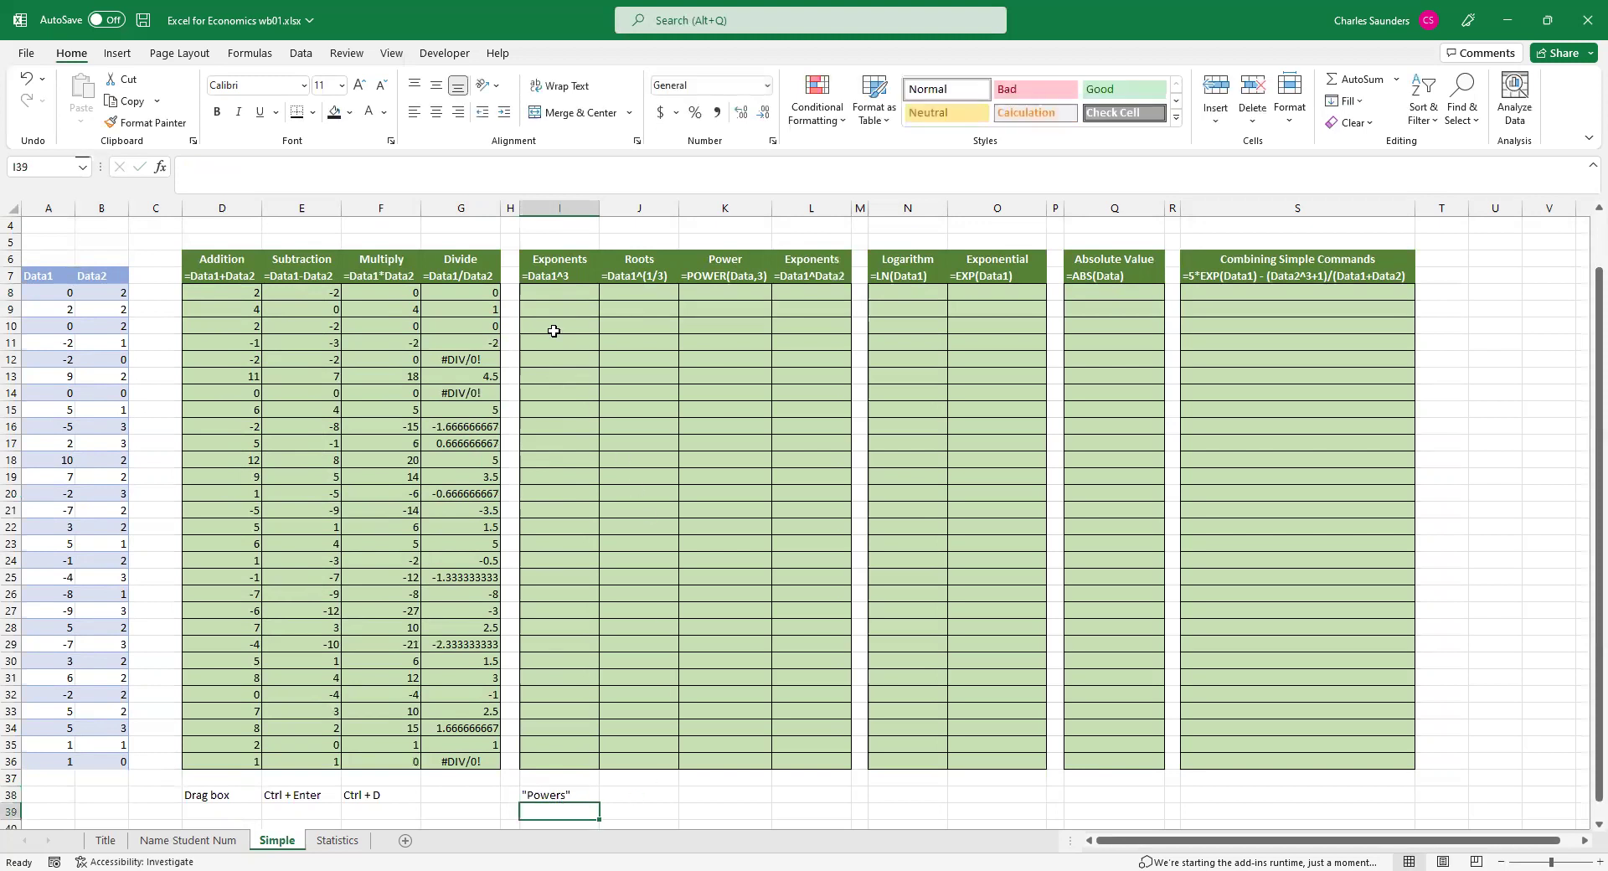
Enter =A8^3 across I8:I36 and spot-check the cubes in I9 and I11.
left_click(557, 293)
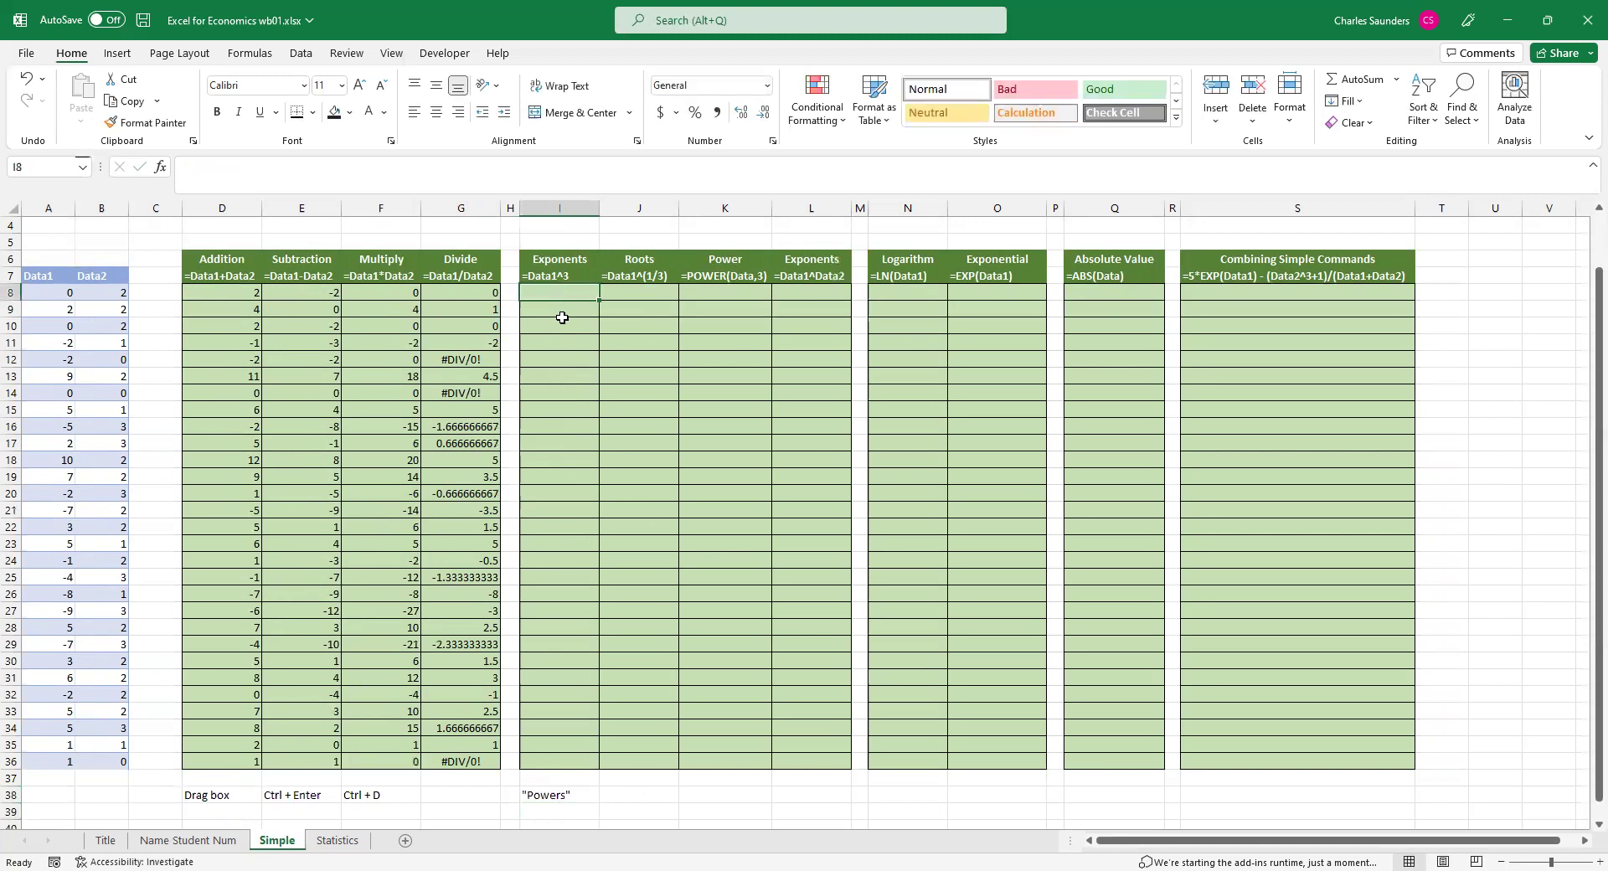
left_click(556, 759, "shift")
type("=")
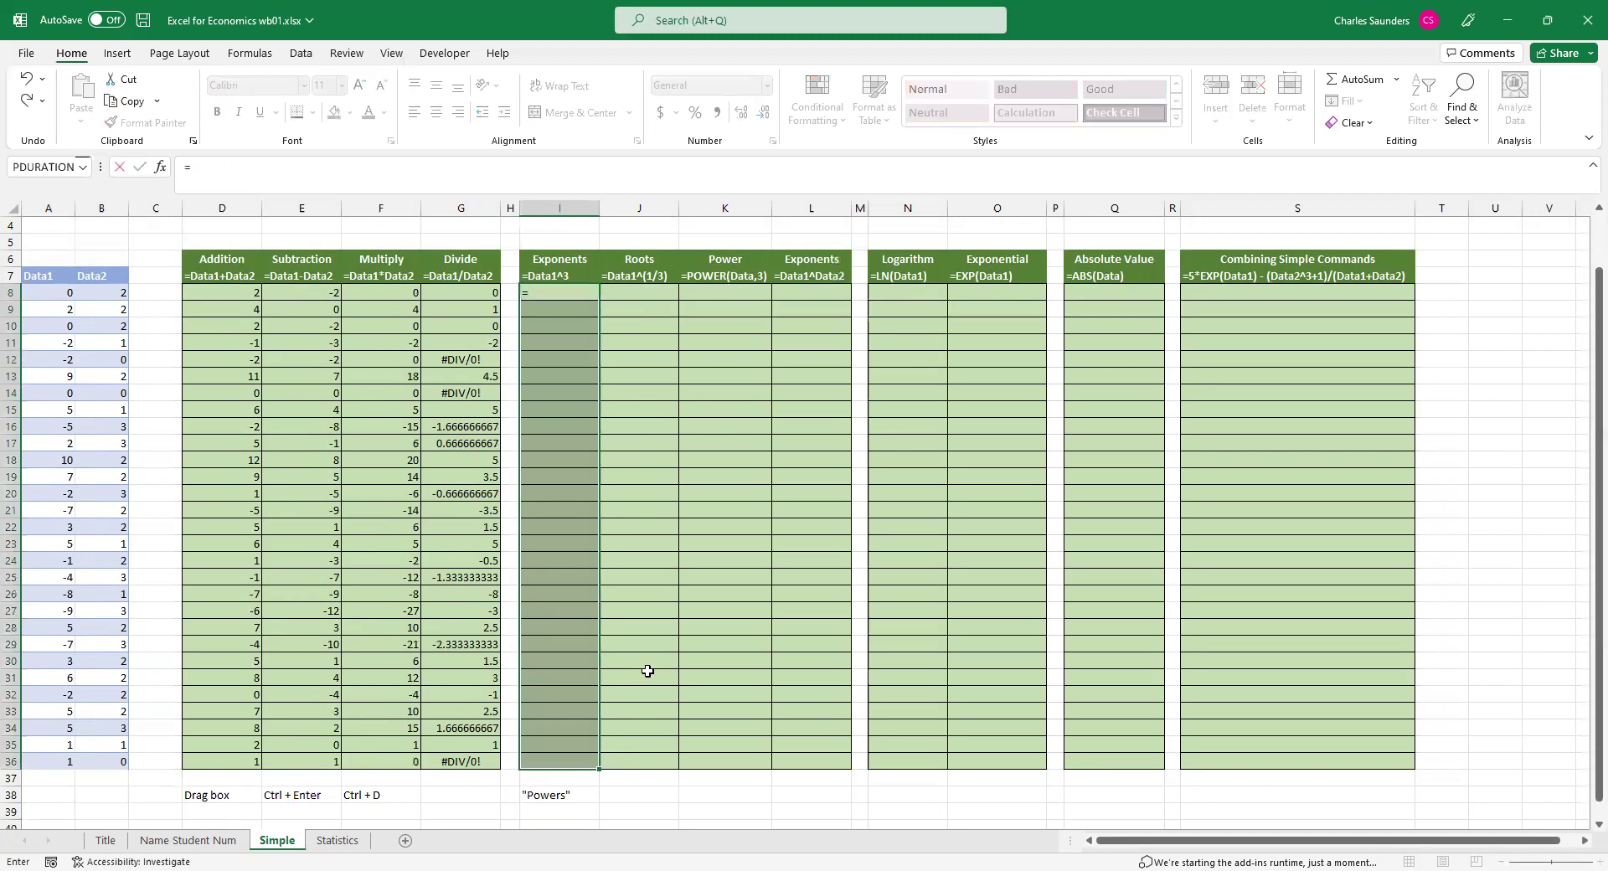
key("Left")
key("Left")
key("Left")
key("Left")
key("Left")
key("Left")
key("Left")
key("Left")
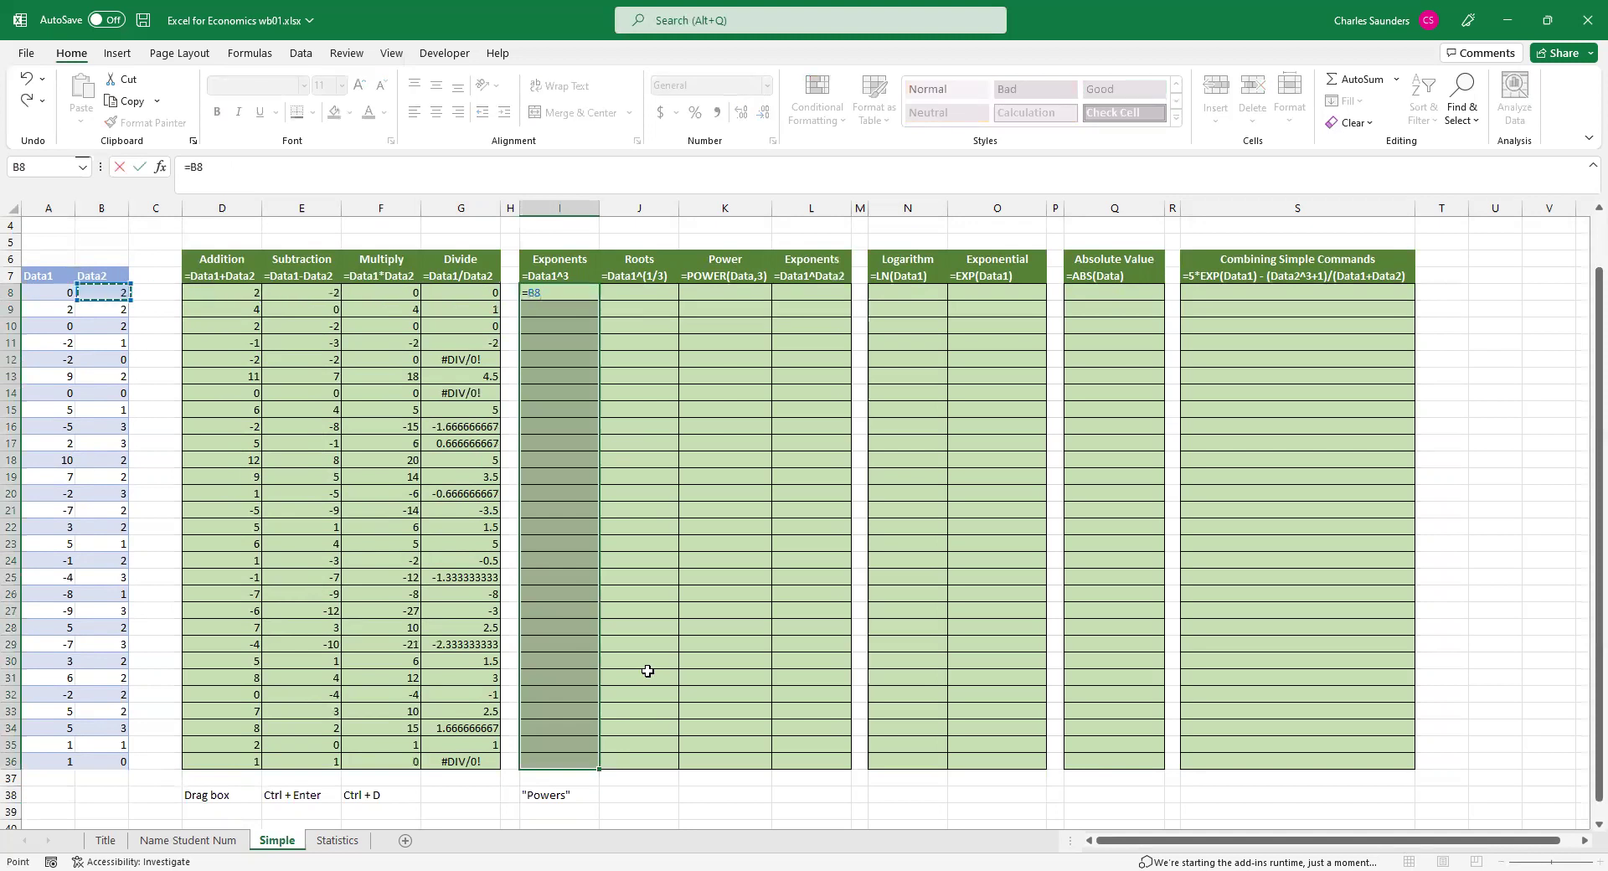
type("^3")
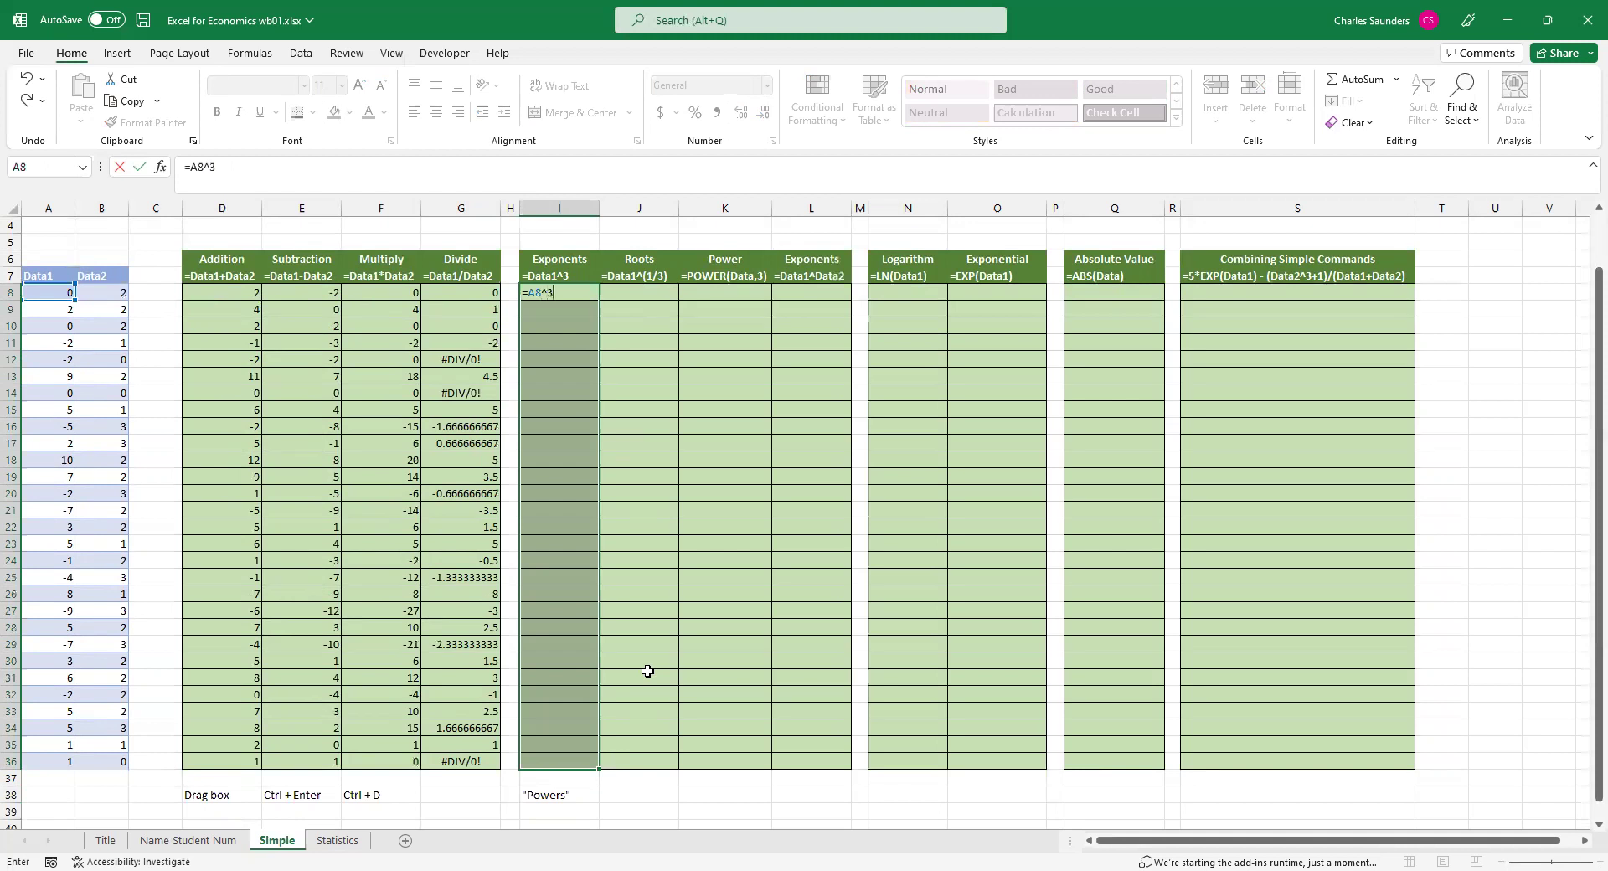
key("ctrl+Return")
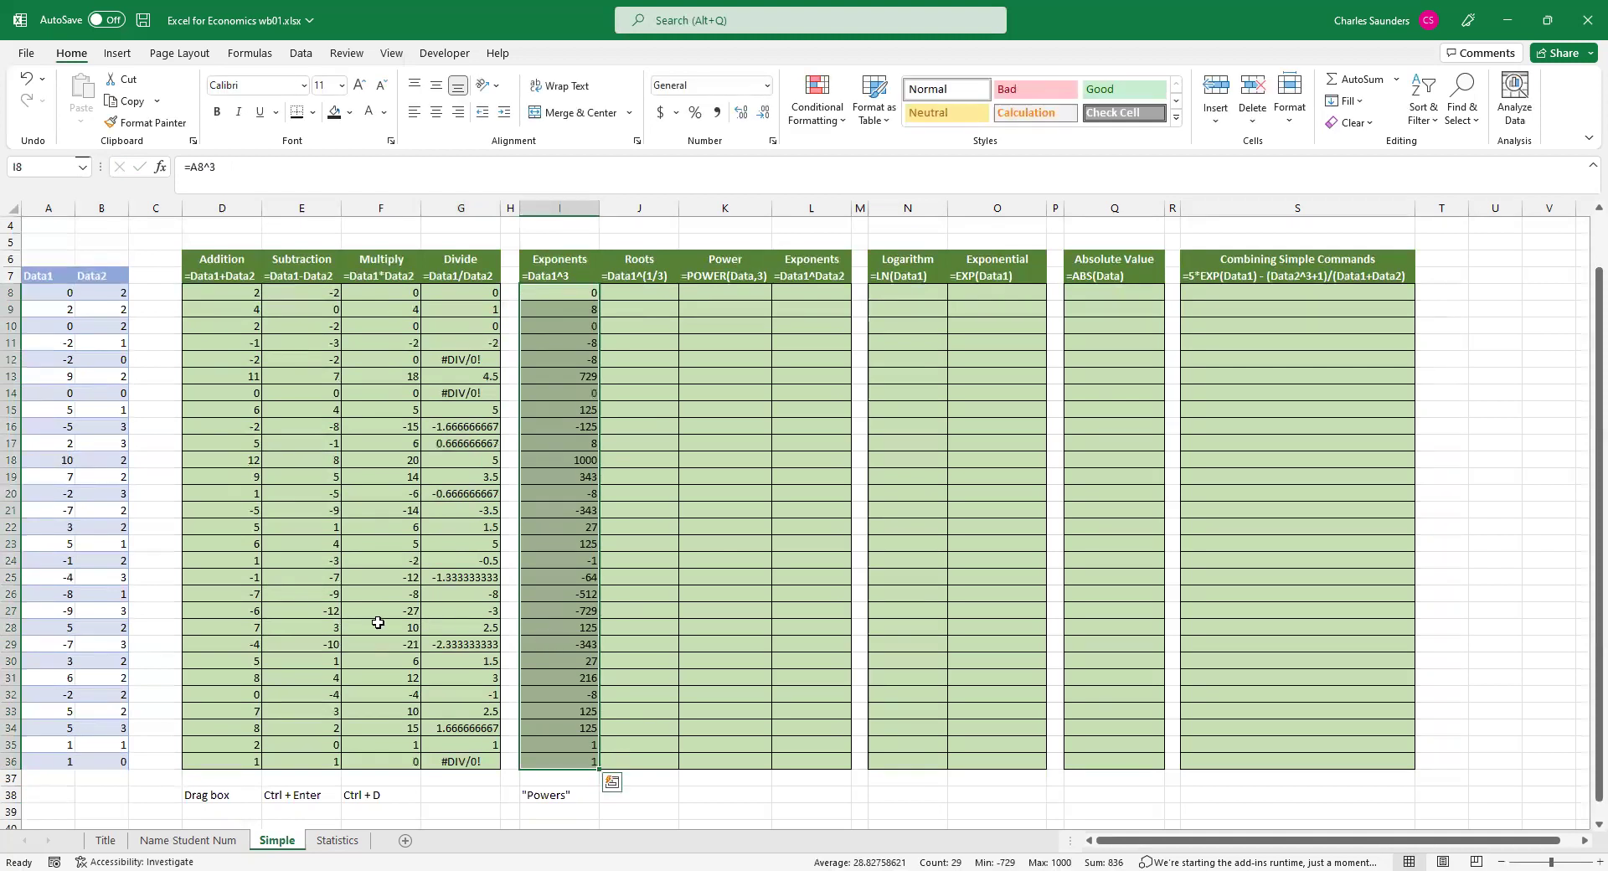
left_click(55, 307)
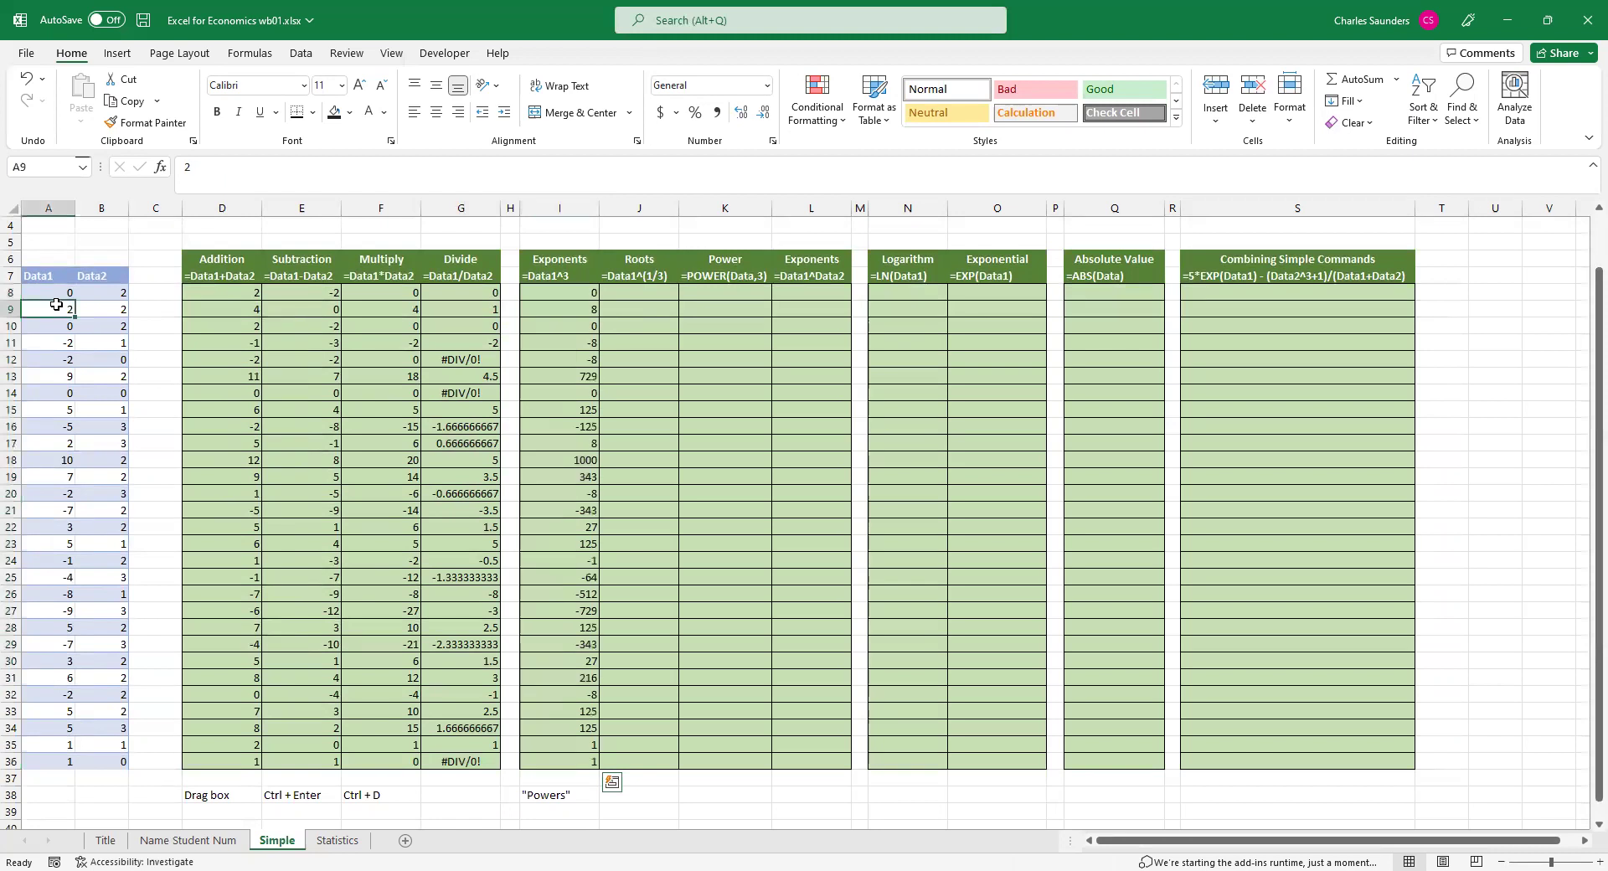
left_click(576, 309)
left_click(572, 340)
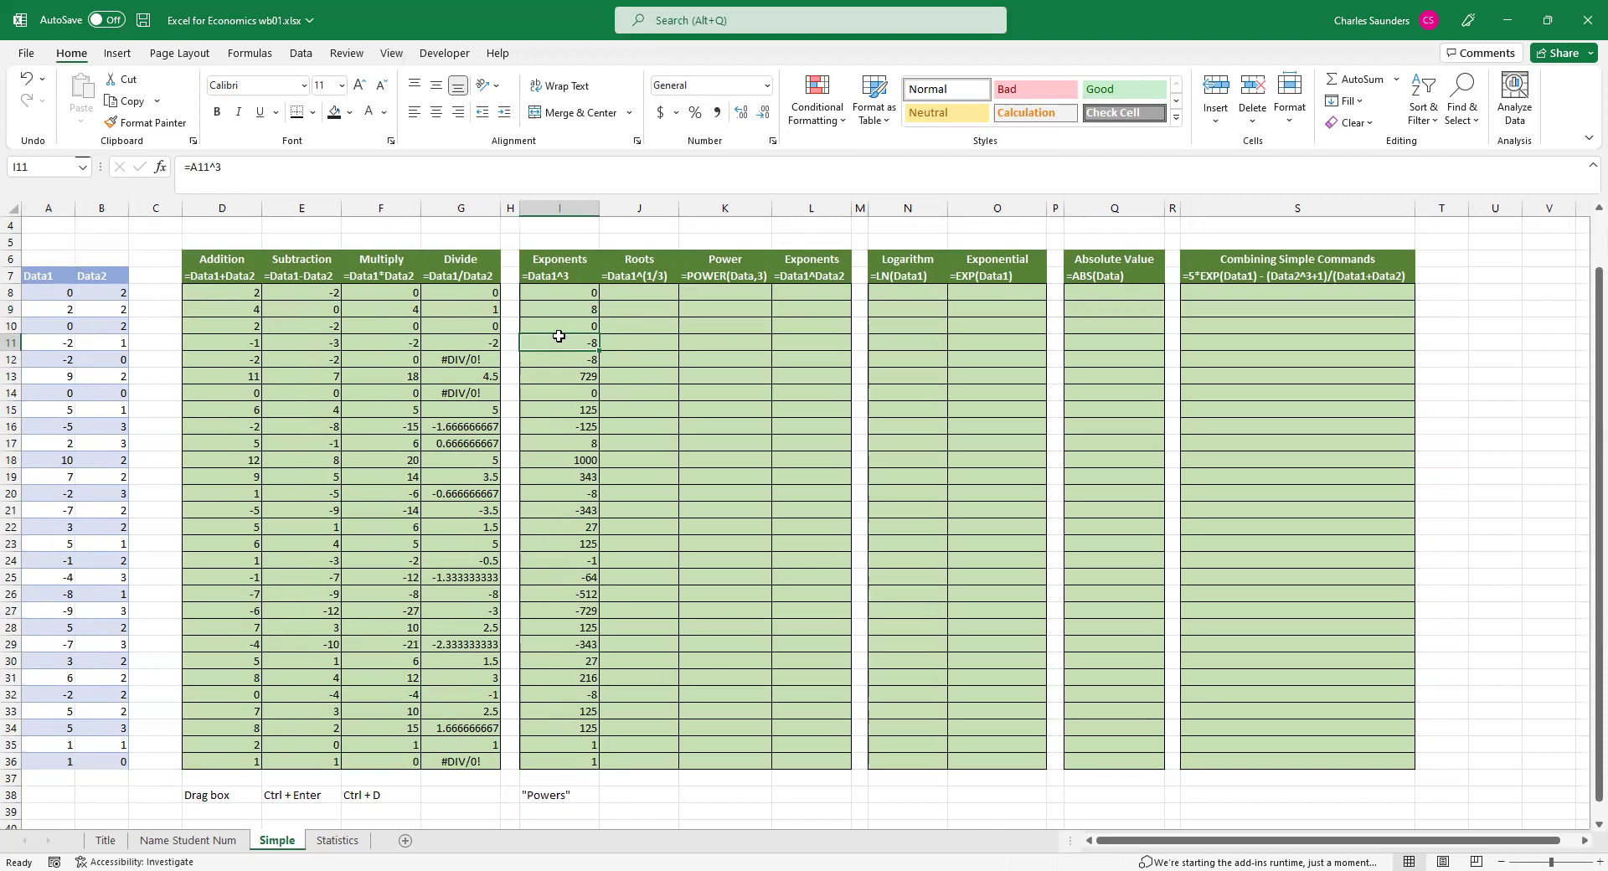
left_click_drag(639, 292, 686, 764)
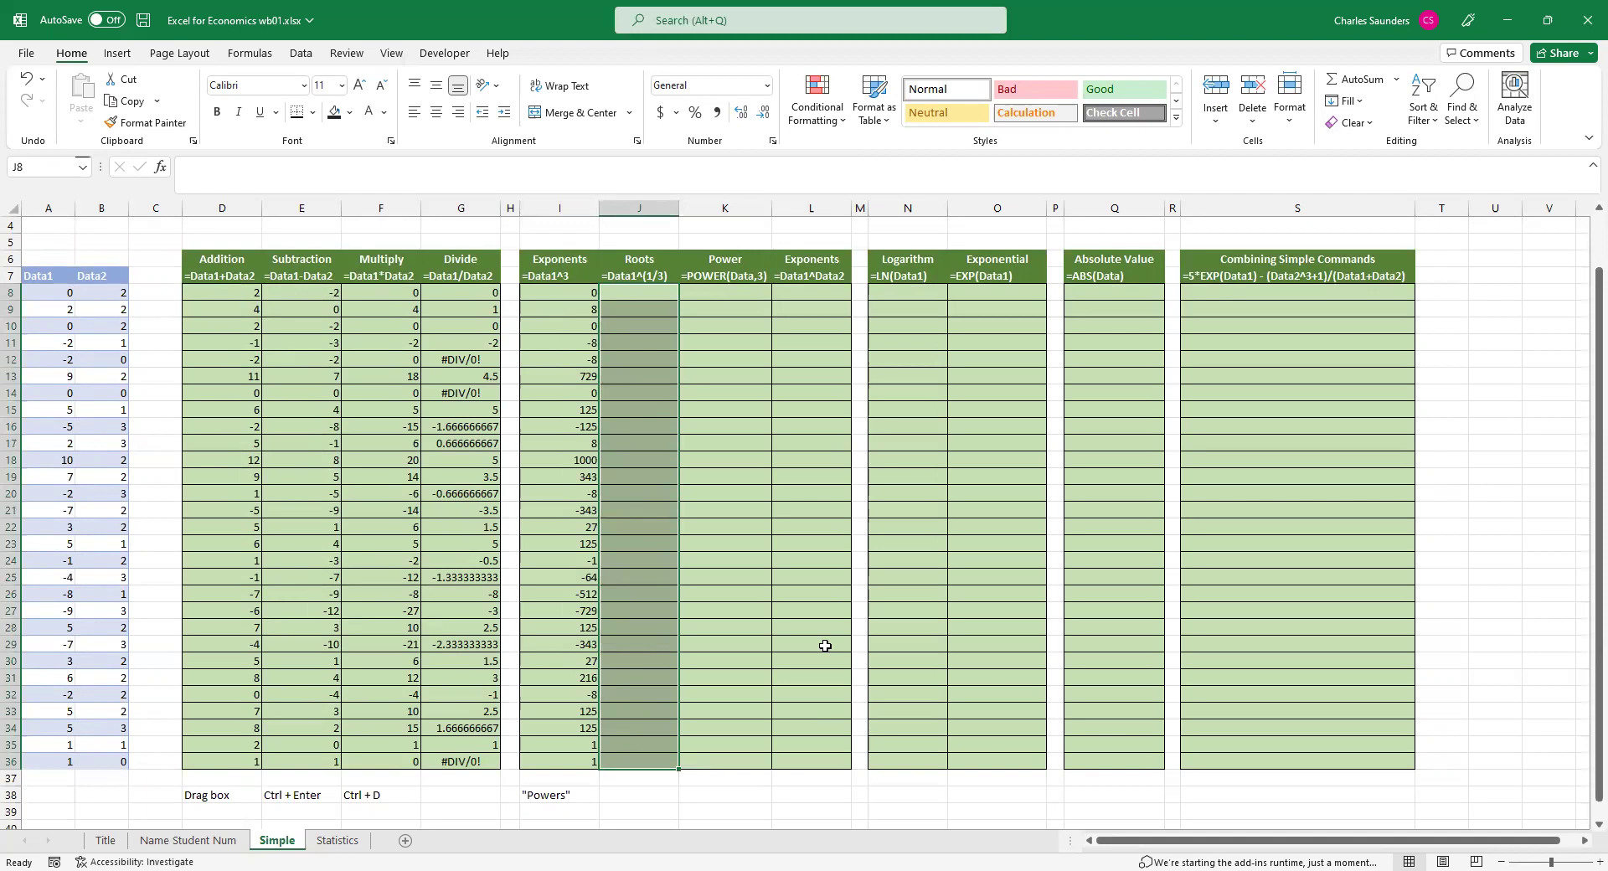
Enter =A8^(1/3) across J8:J36 to get each Data1 value's cube root.
type("=")
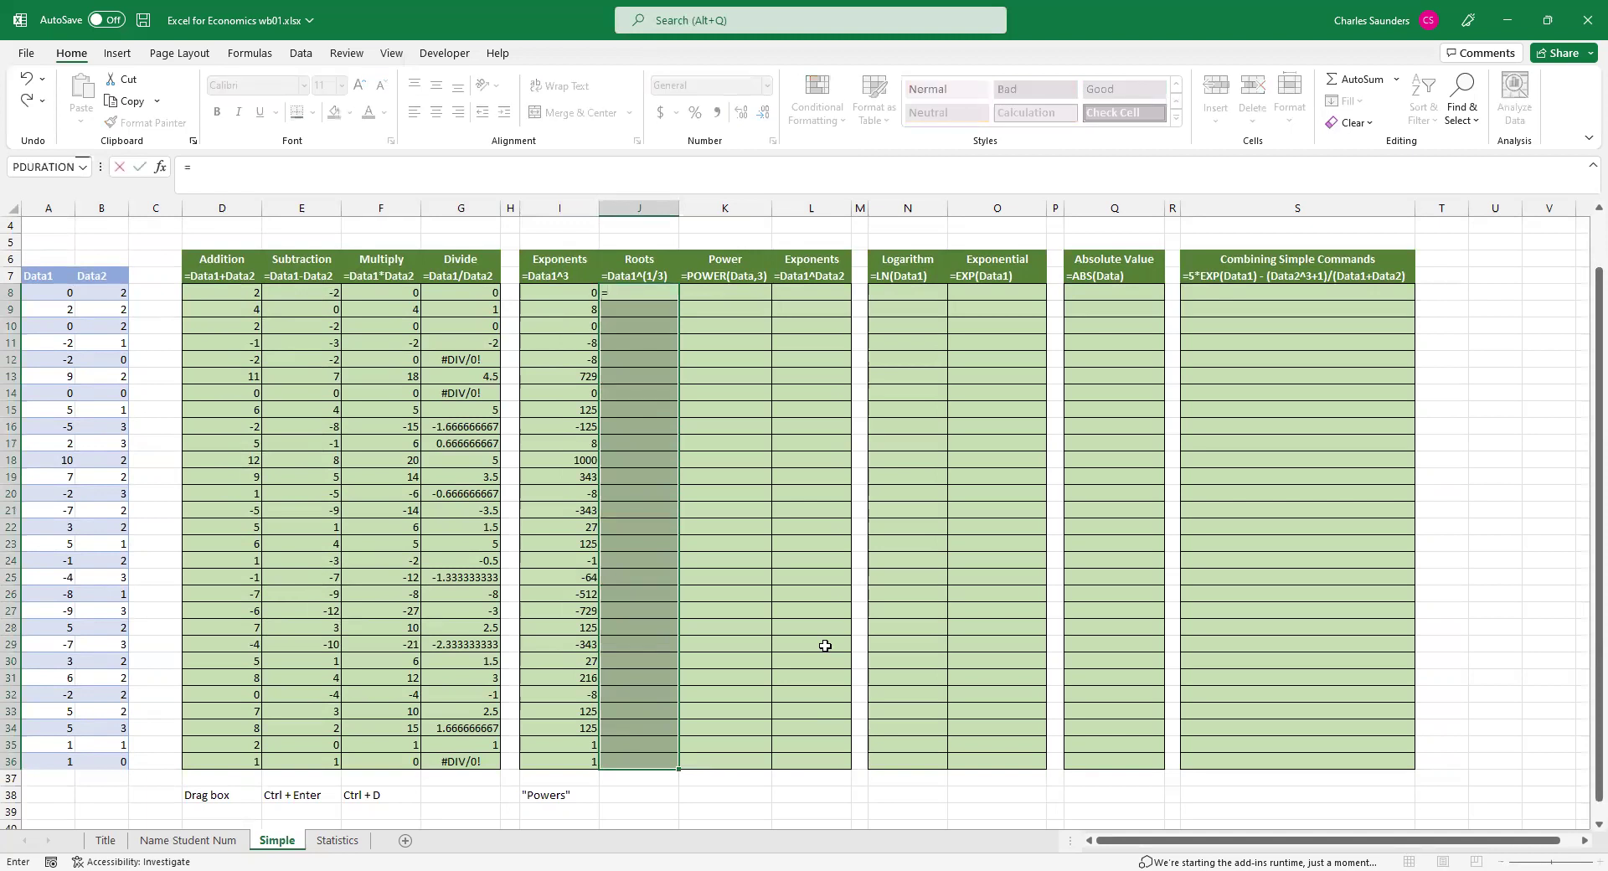
key("Left")
key("Left")
key("Left")
key("Left")
key("Left")
key("Left")
key("Left")
key("Left")
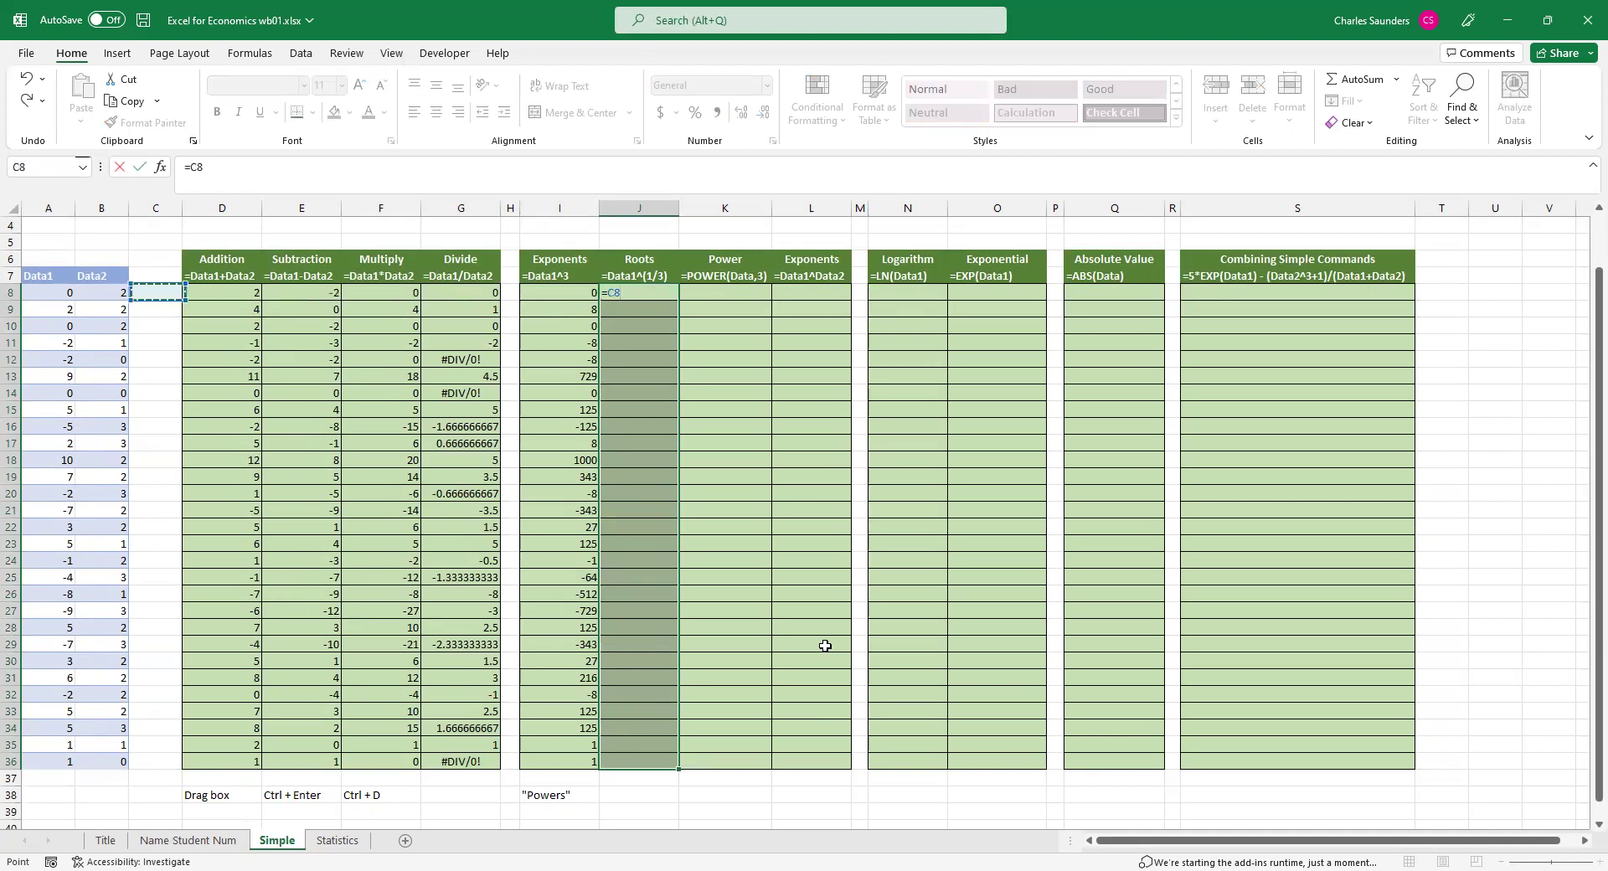
key("Left")
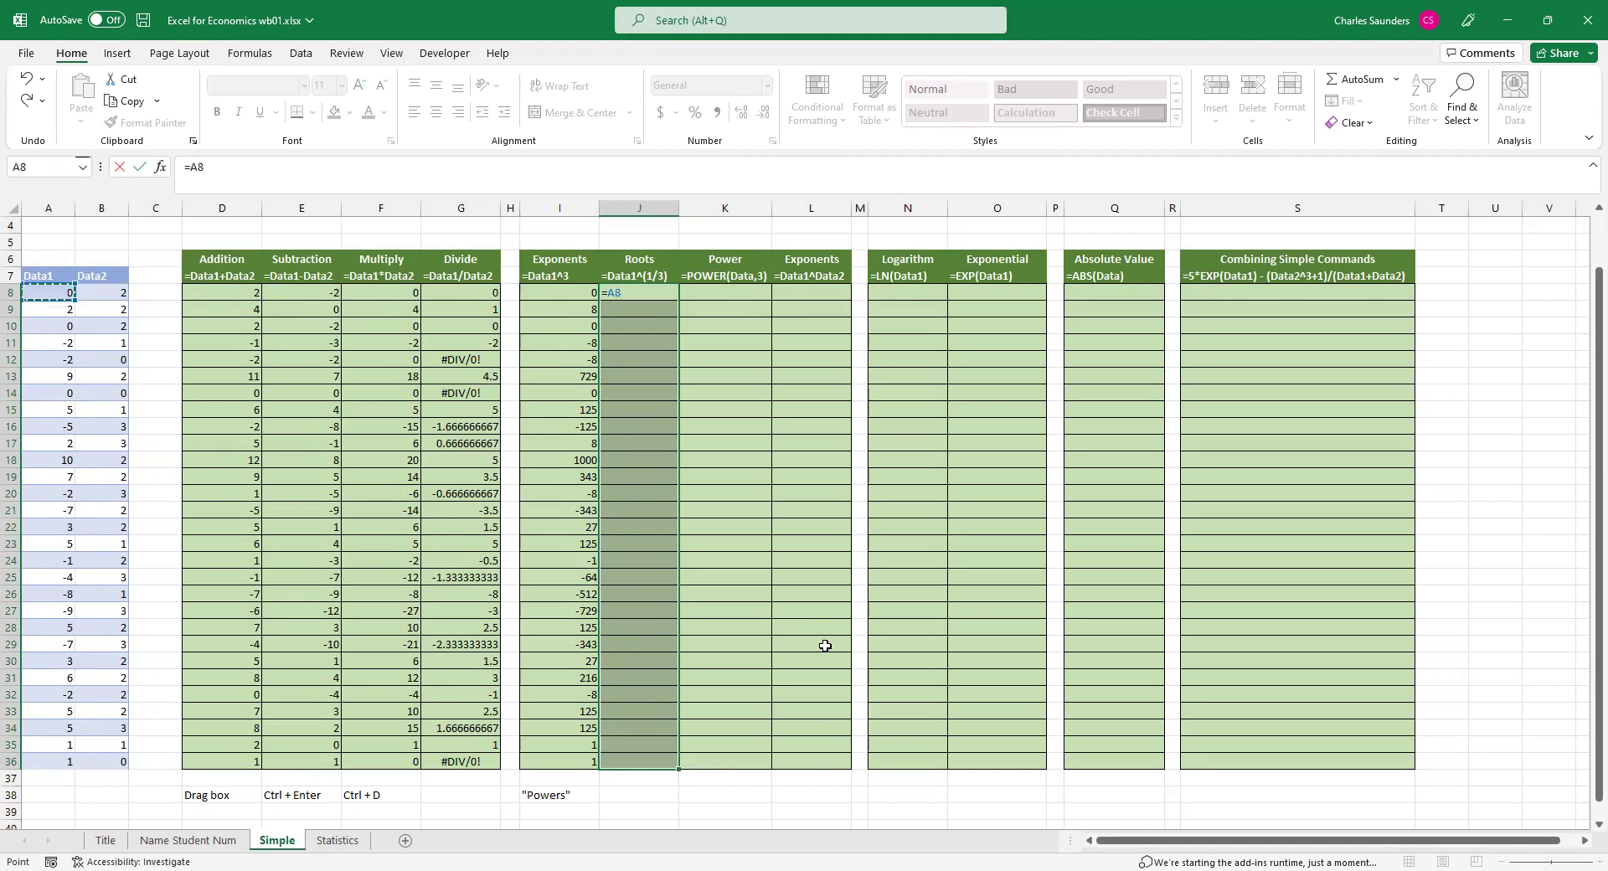
type("^(1/3")
key("ctrl+Return")
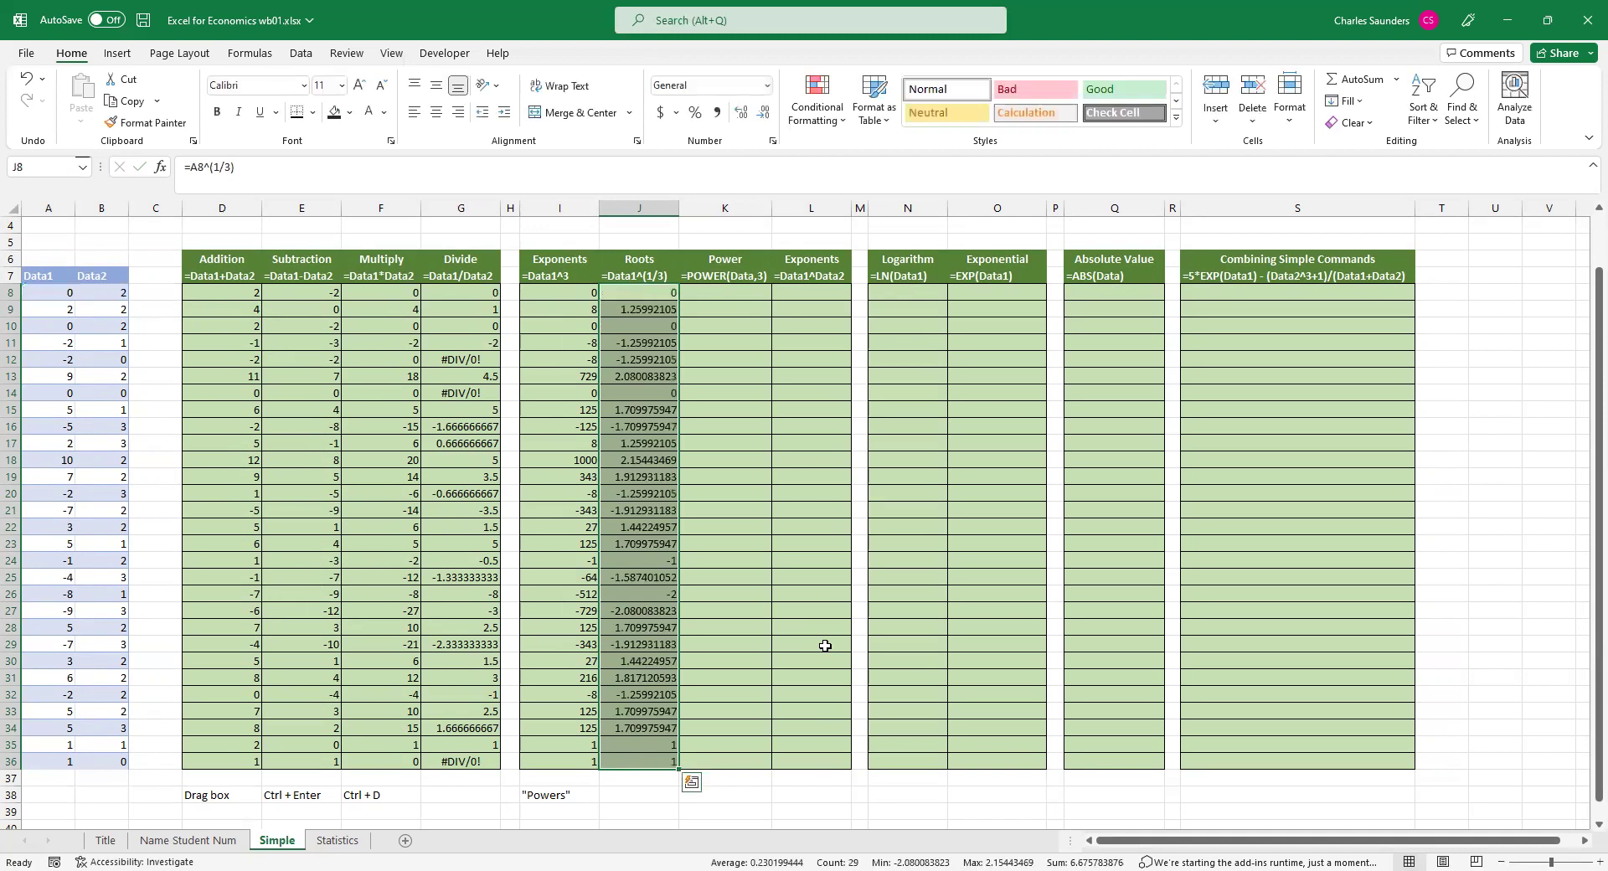
Fill K8:K36 with =POWER(A8,3), setting Number A8 and Power 3 in the arguments dialog.
left_click(730, 289)
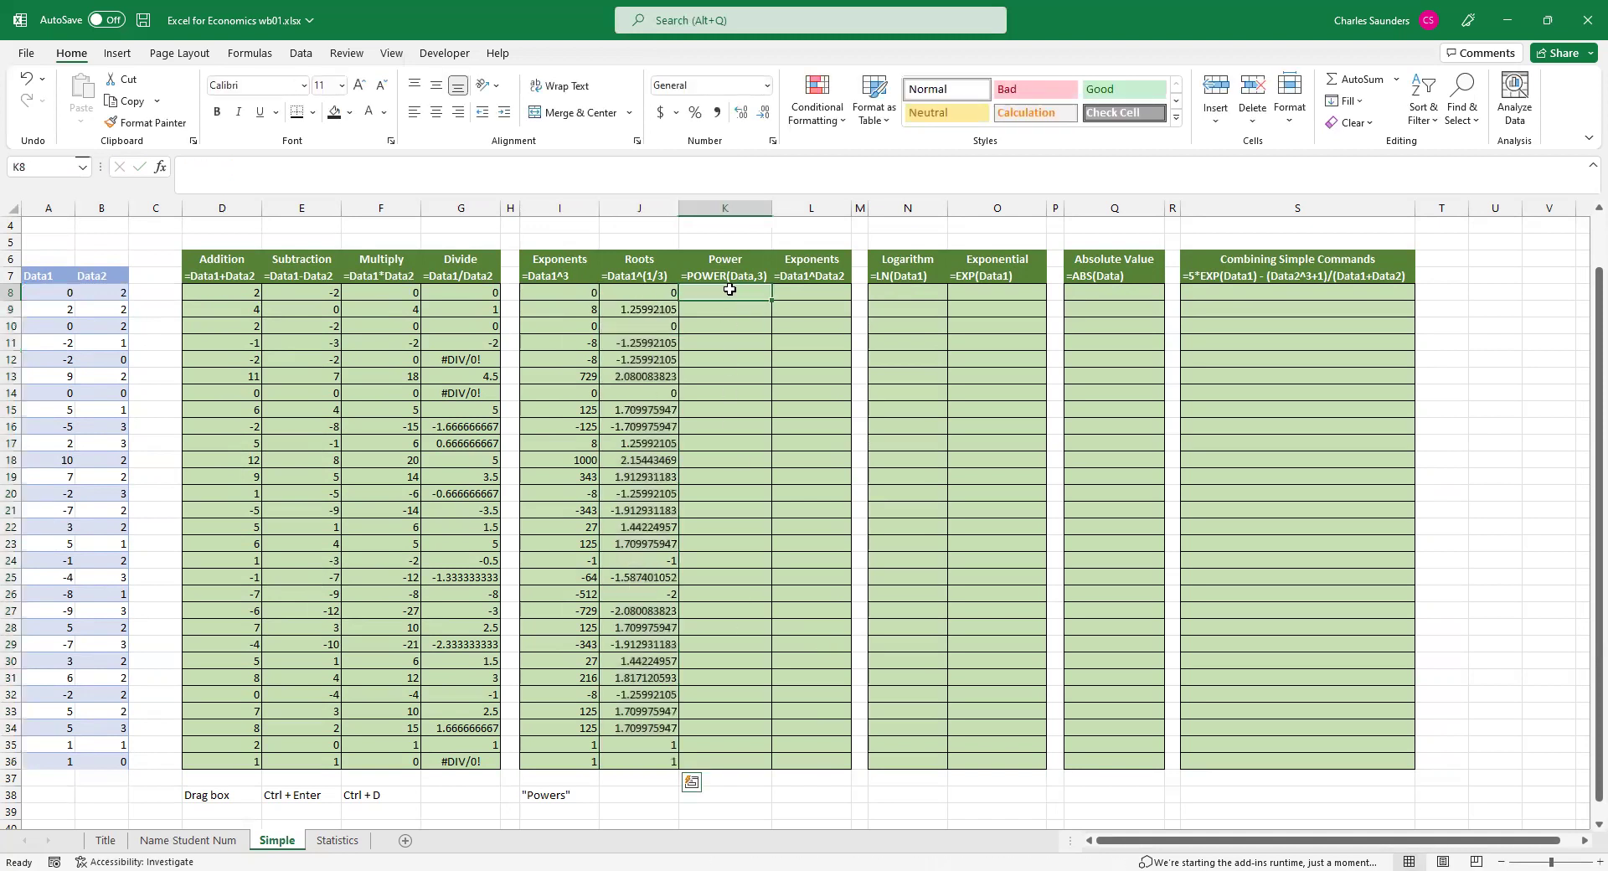
left_click_drag(730, 289, 729, 762)
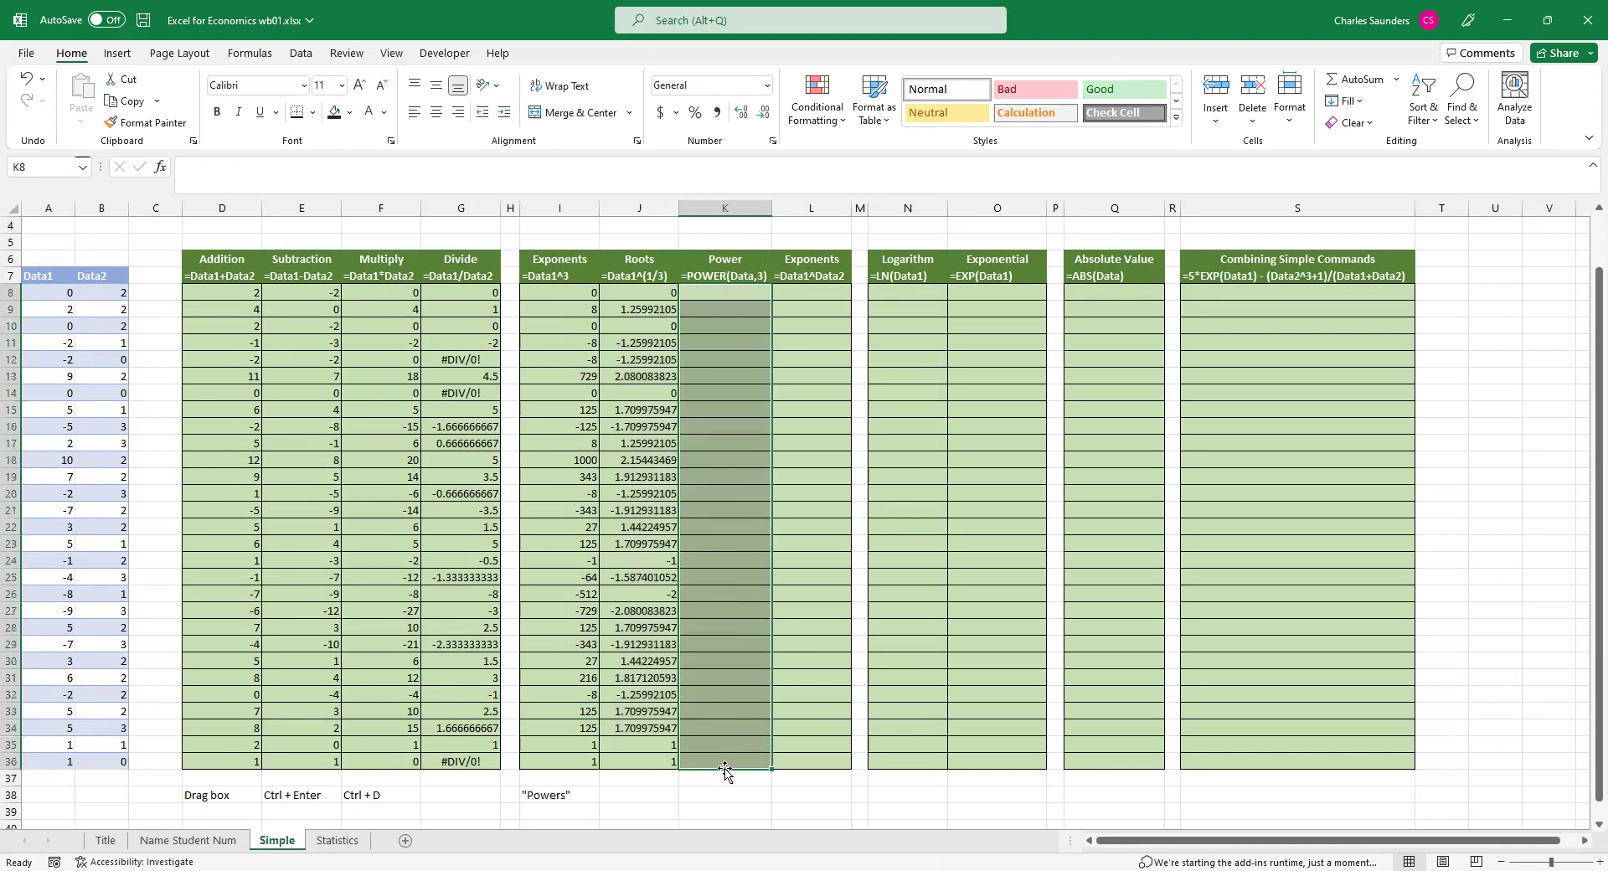
type("=")
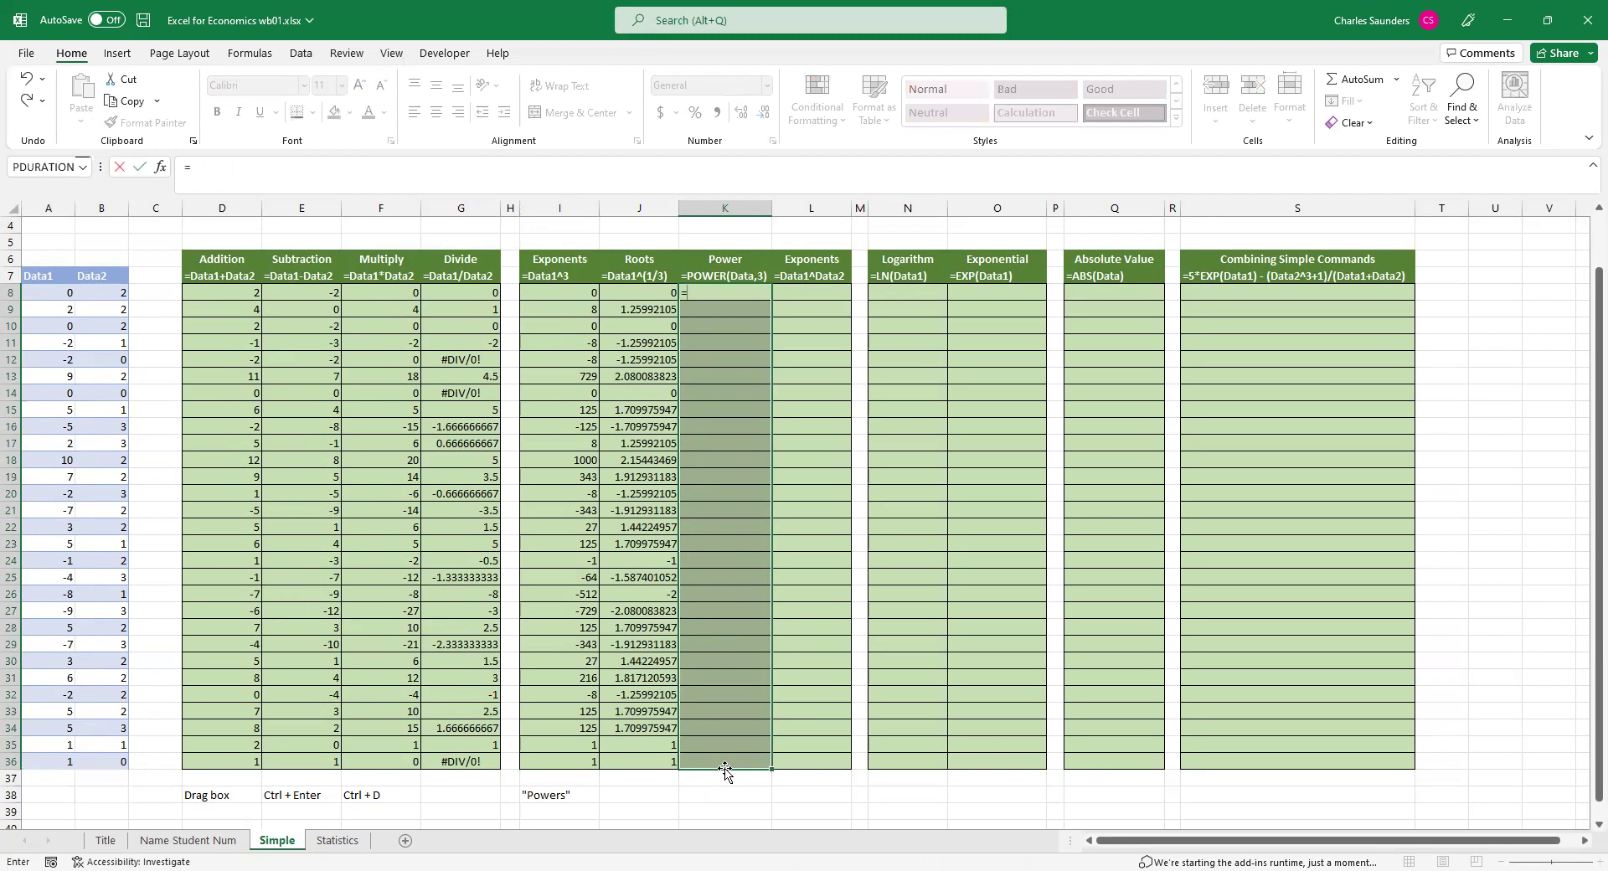
type("power")
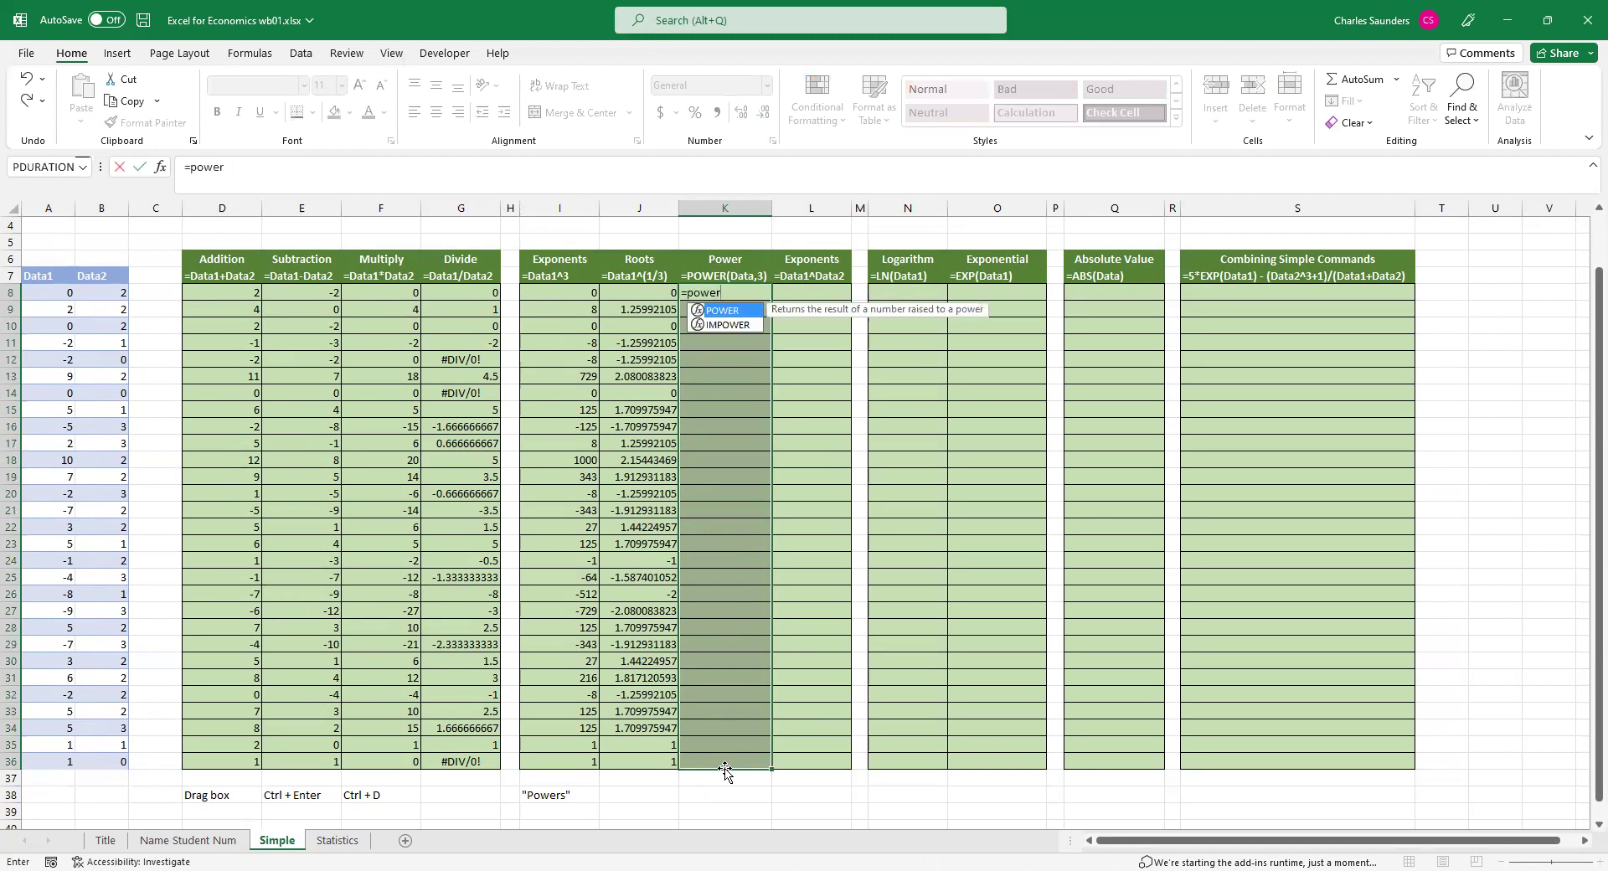
type("(")
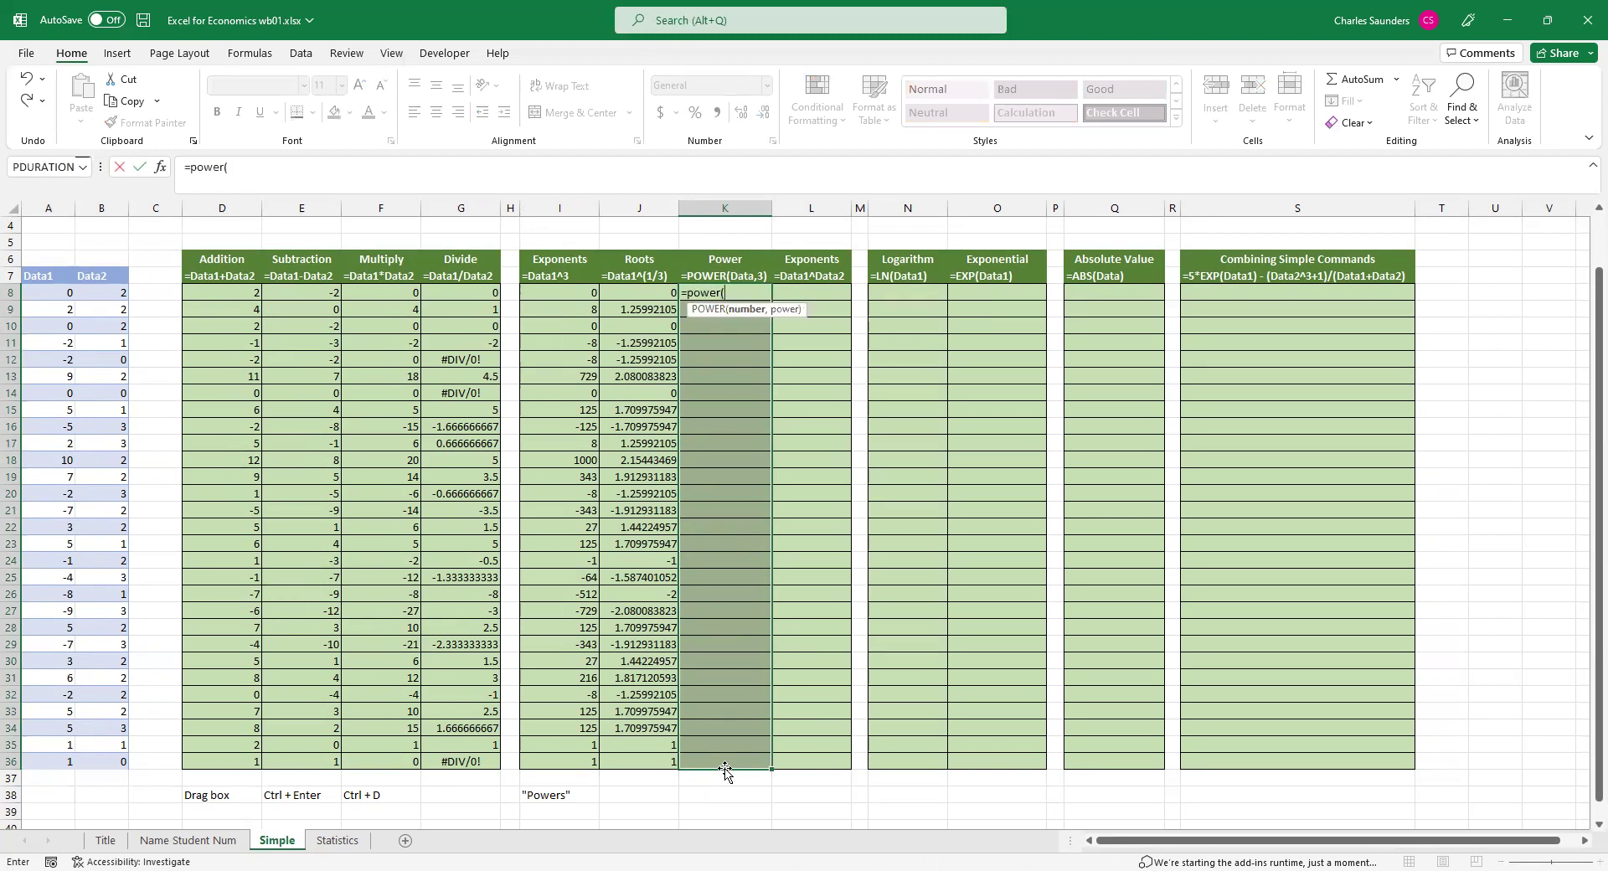
left_click(161, 168)
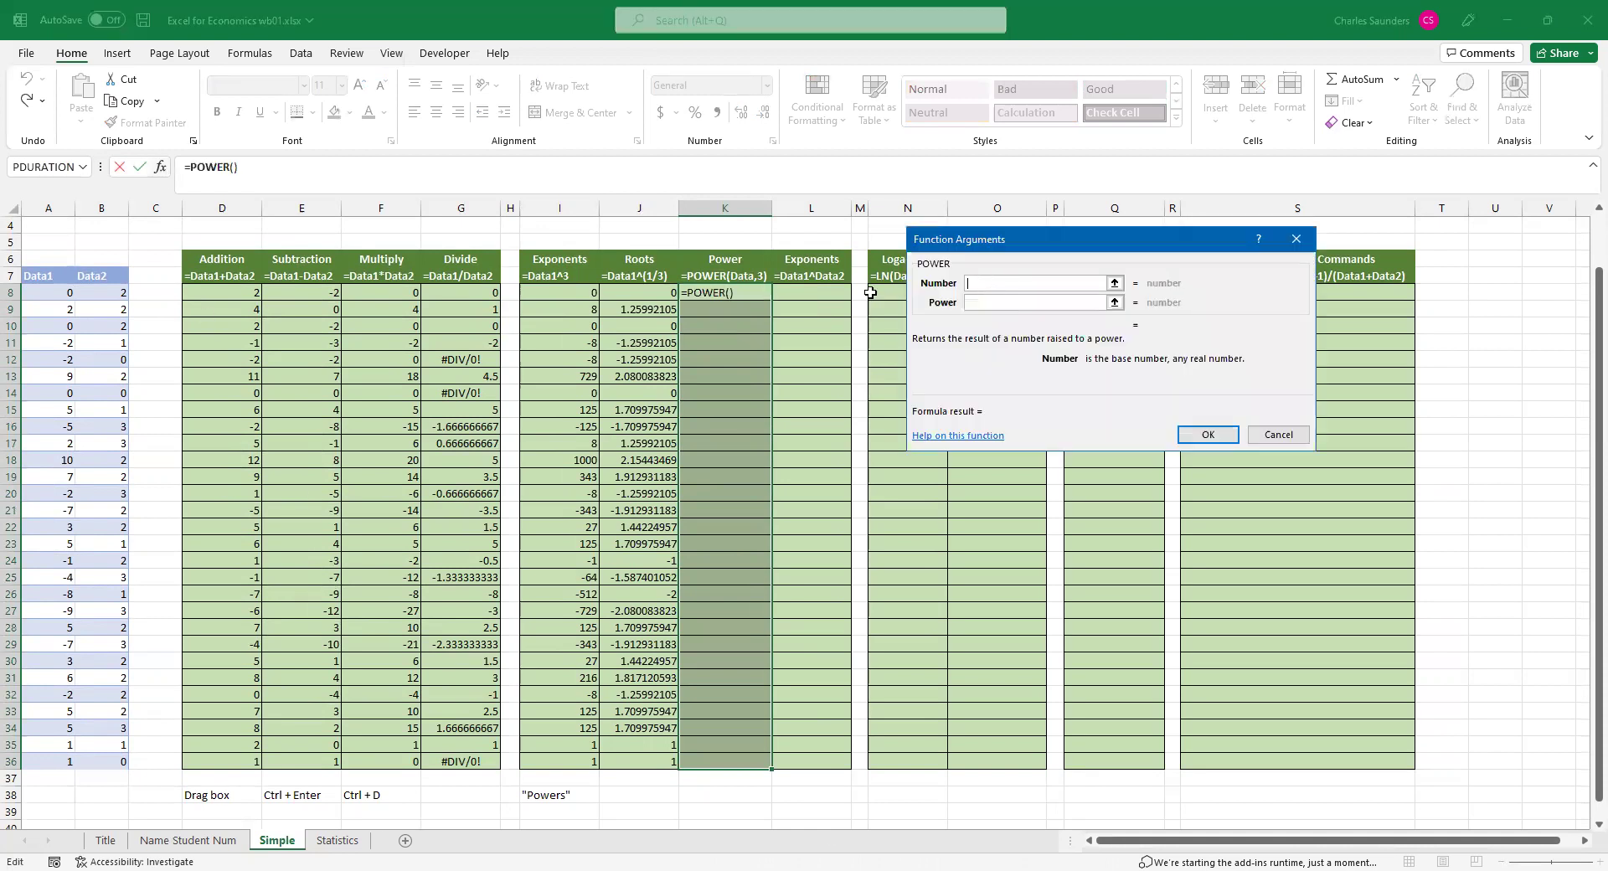
left_click(53, 291)
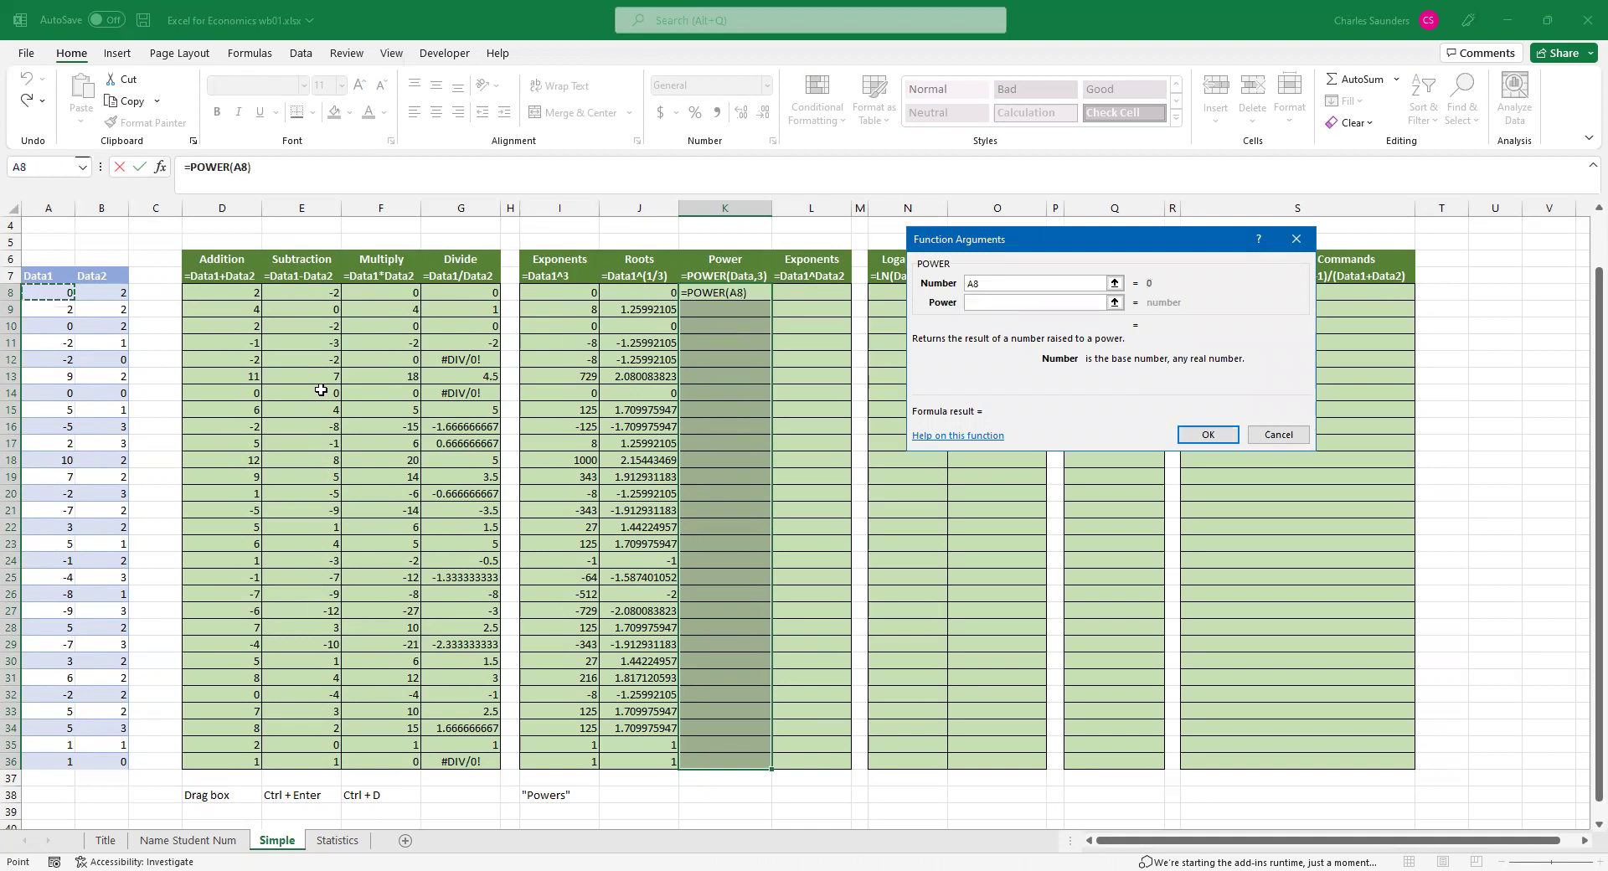
left_click(990, 301)
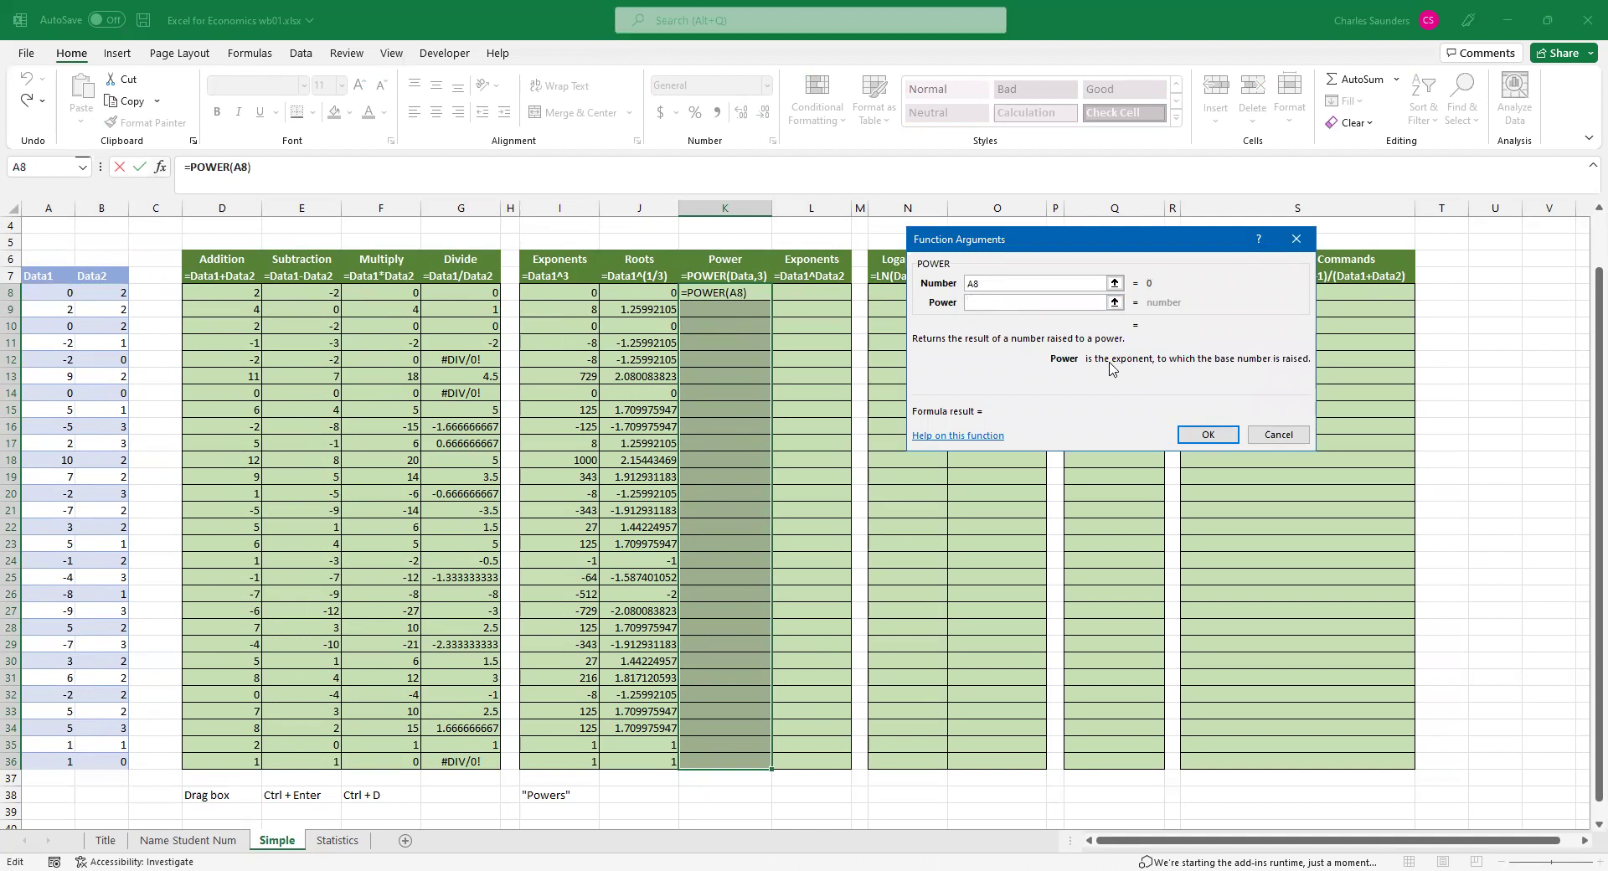
type("3")
left_click(1217, 442)
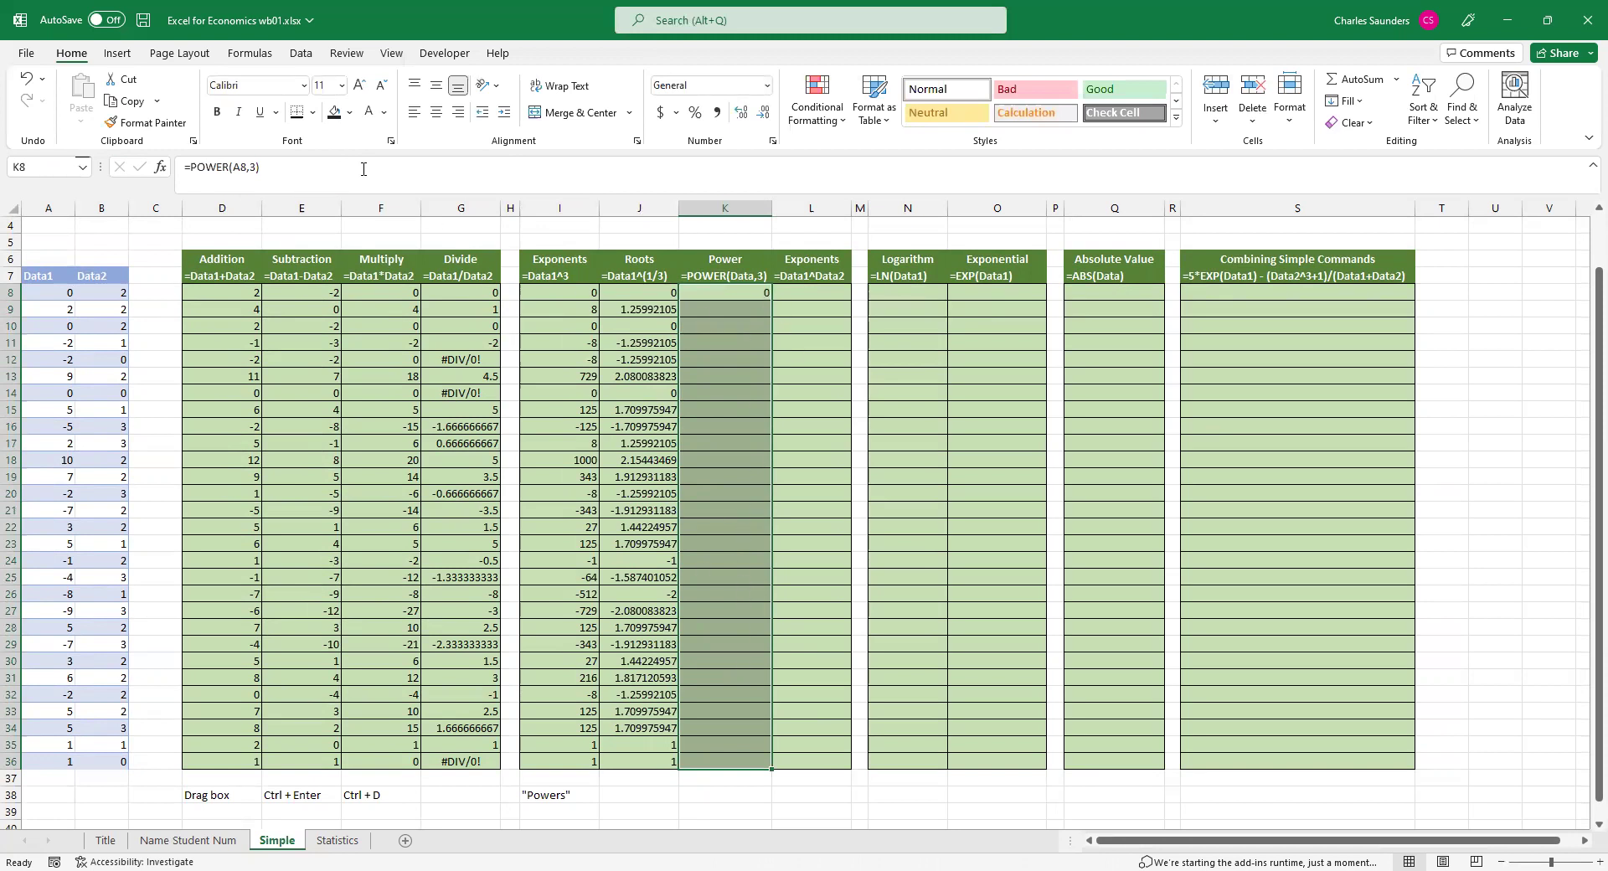
left_click(273, 165)
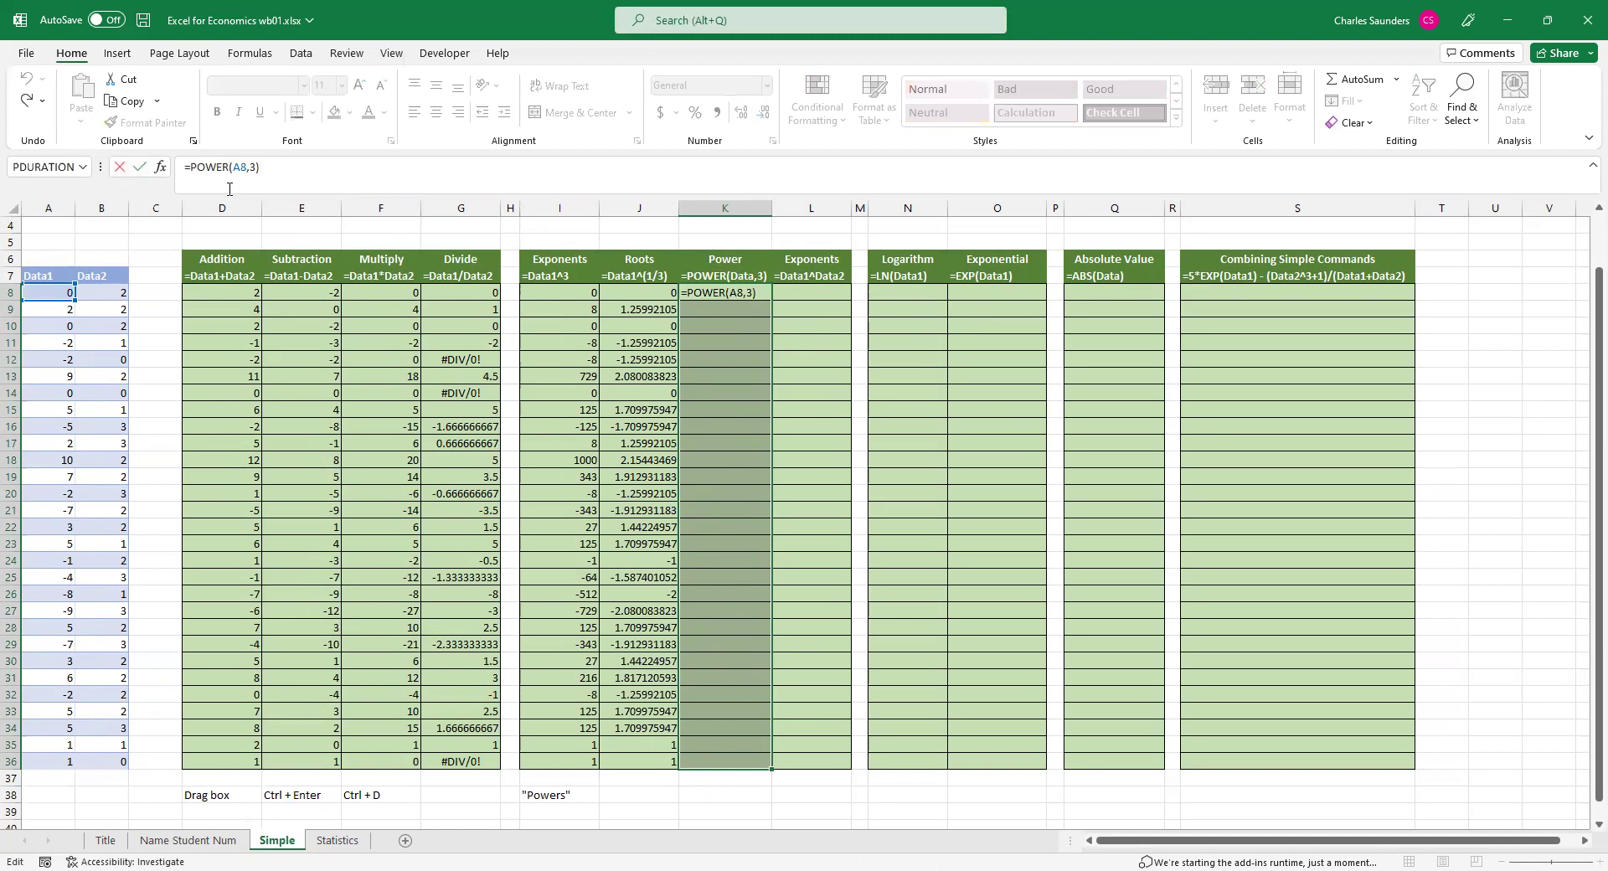
key("ctrl+Return")
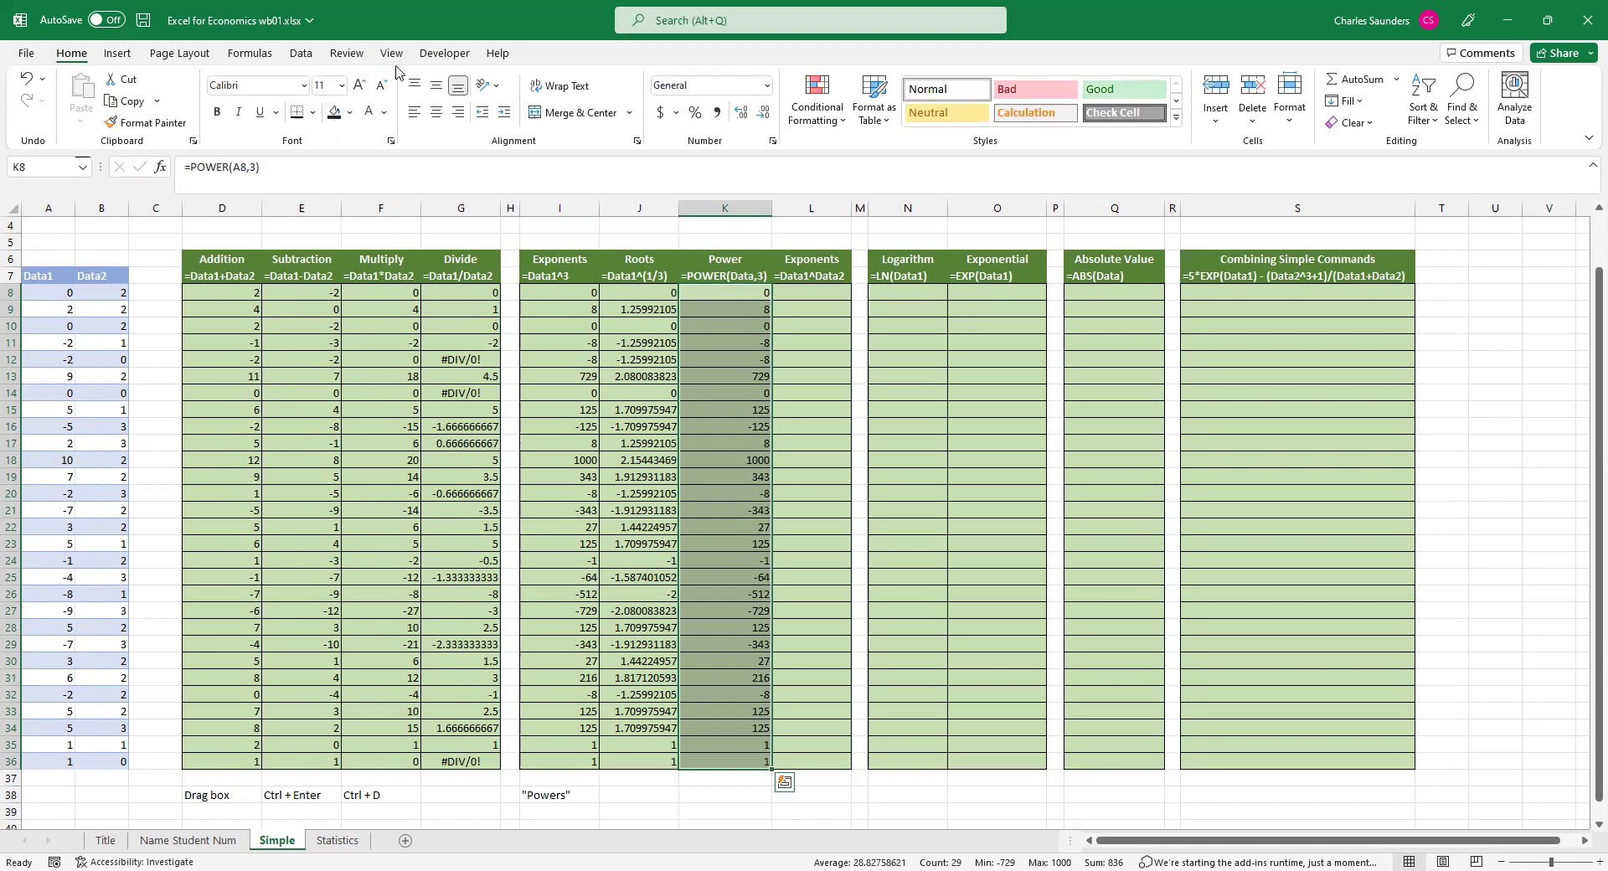
Fill Exponents cells L8:L36 with =A8^B8, raising each Data1 to its Data2 power.
left_click(816, 297)
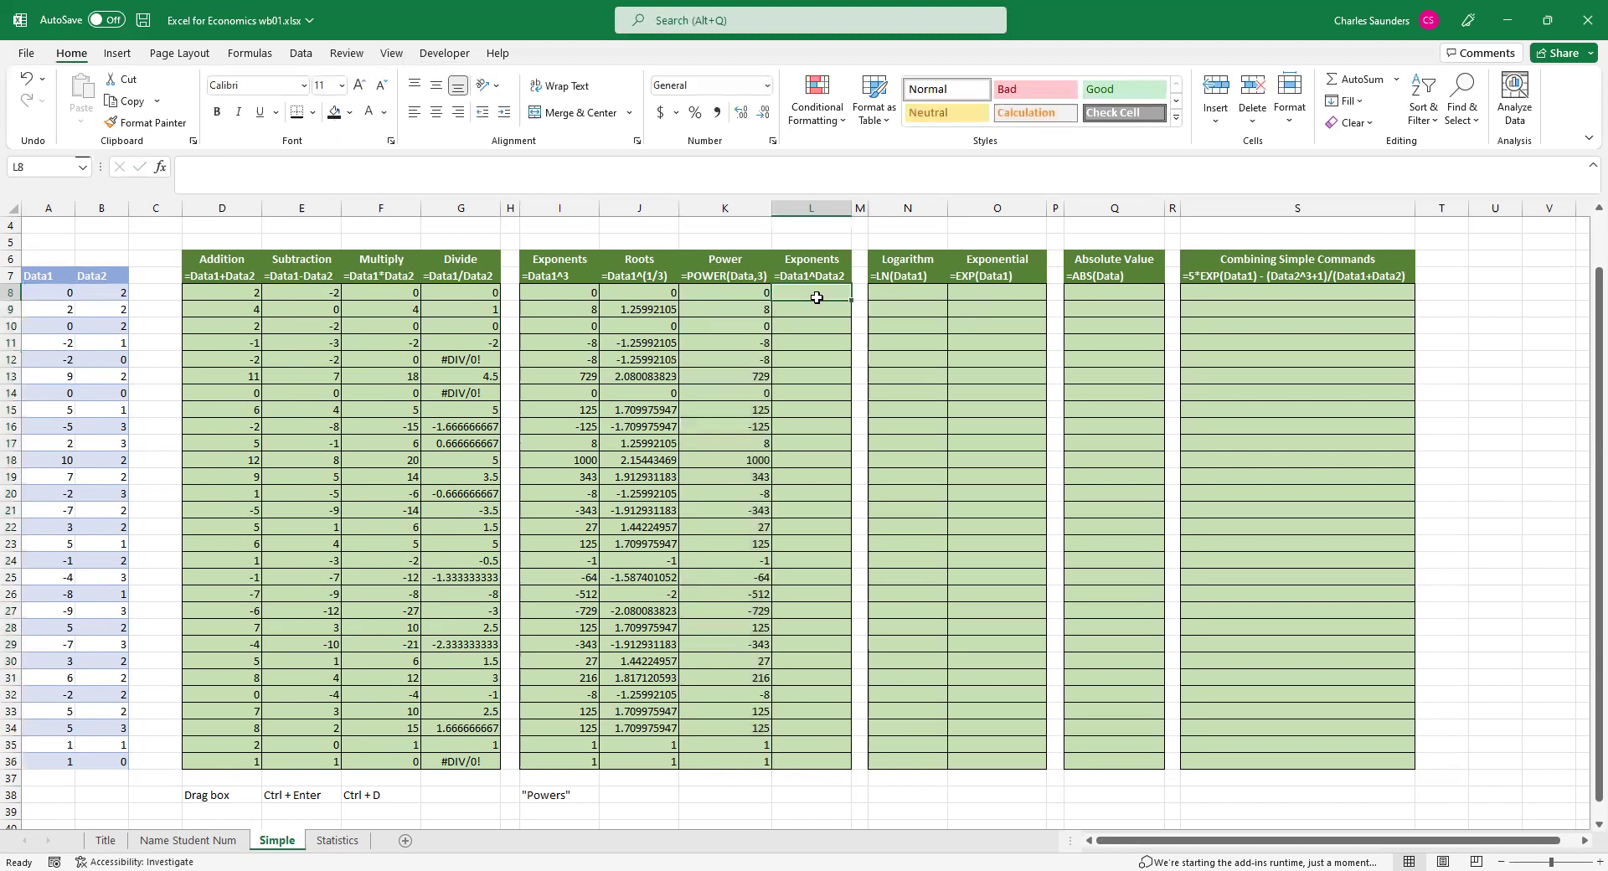
left_click_drag(817, 298, 785, 763)
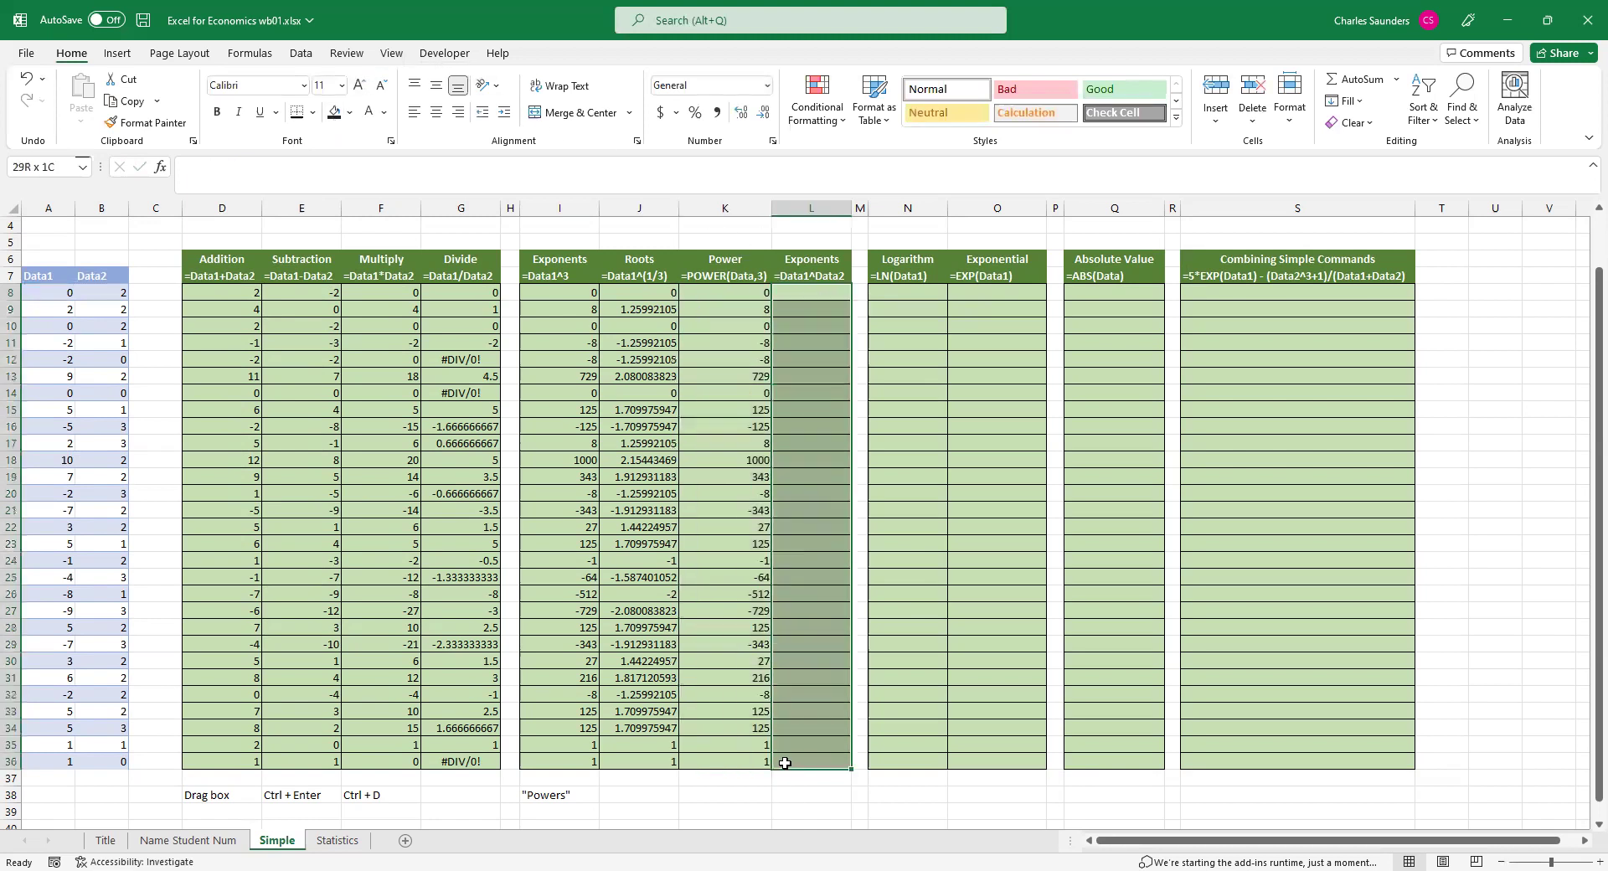
type("=")
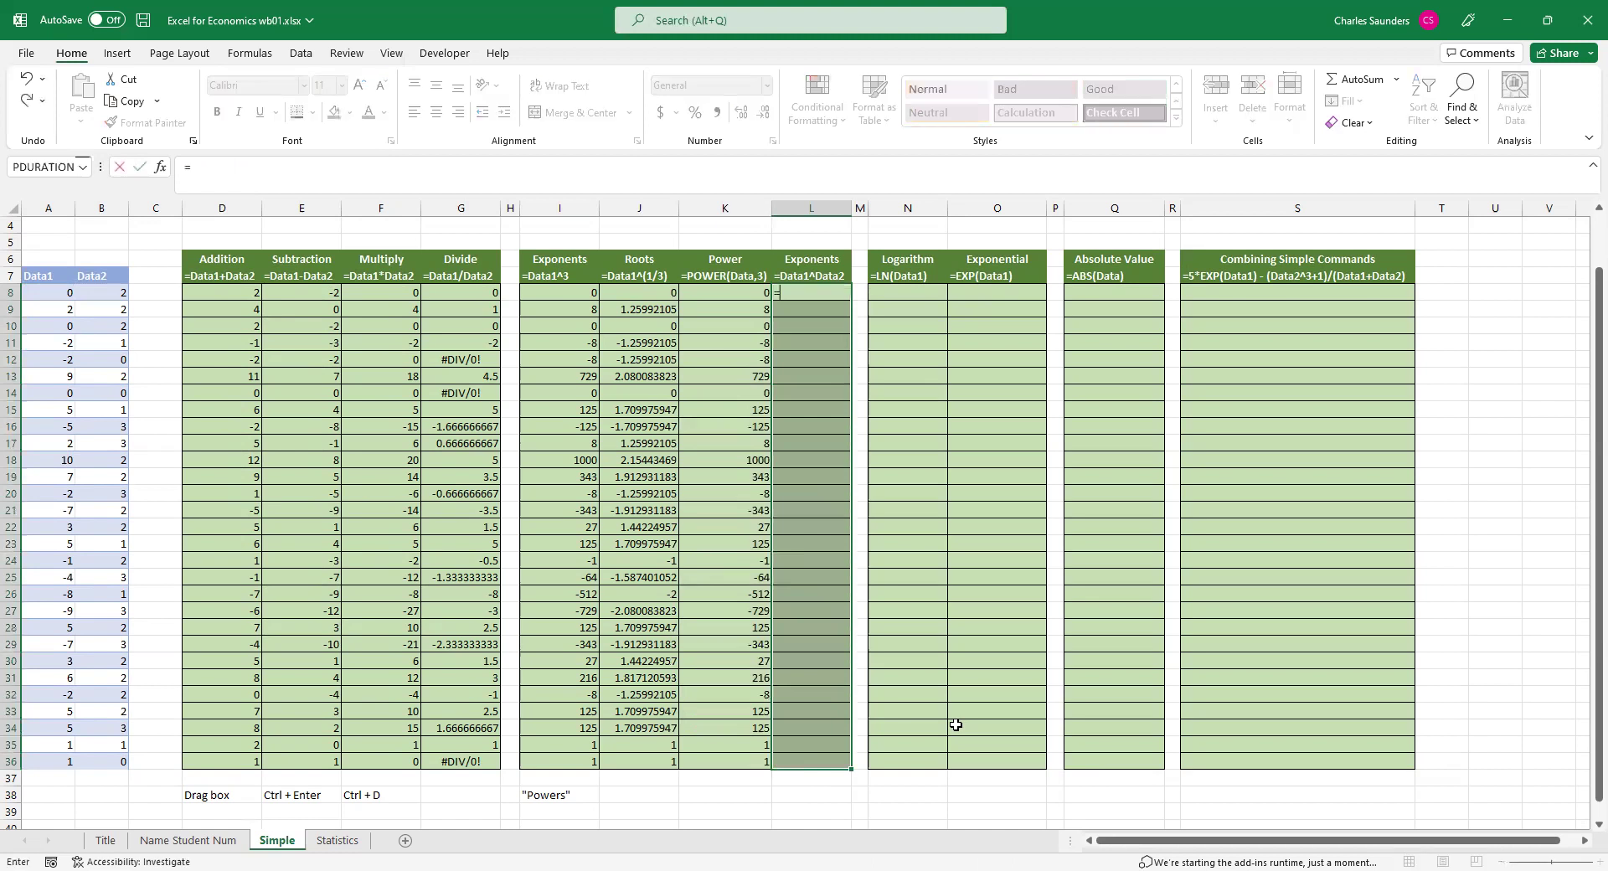
left_click(31, 289)
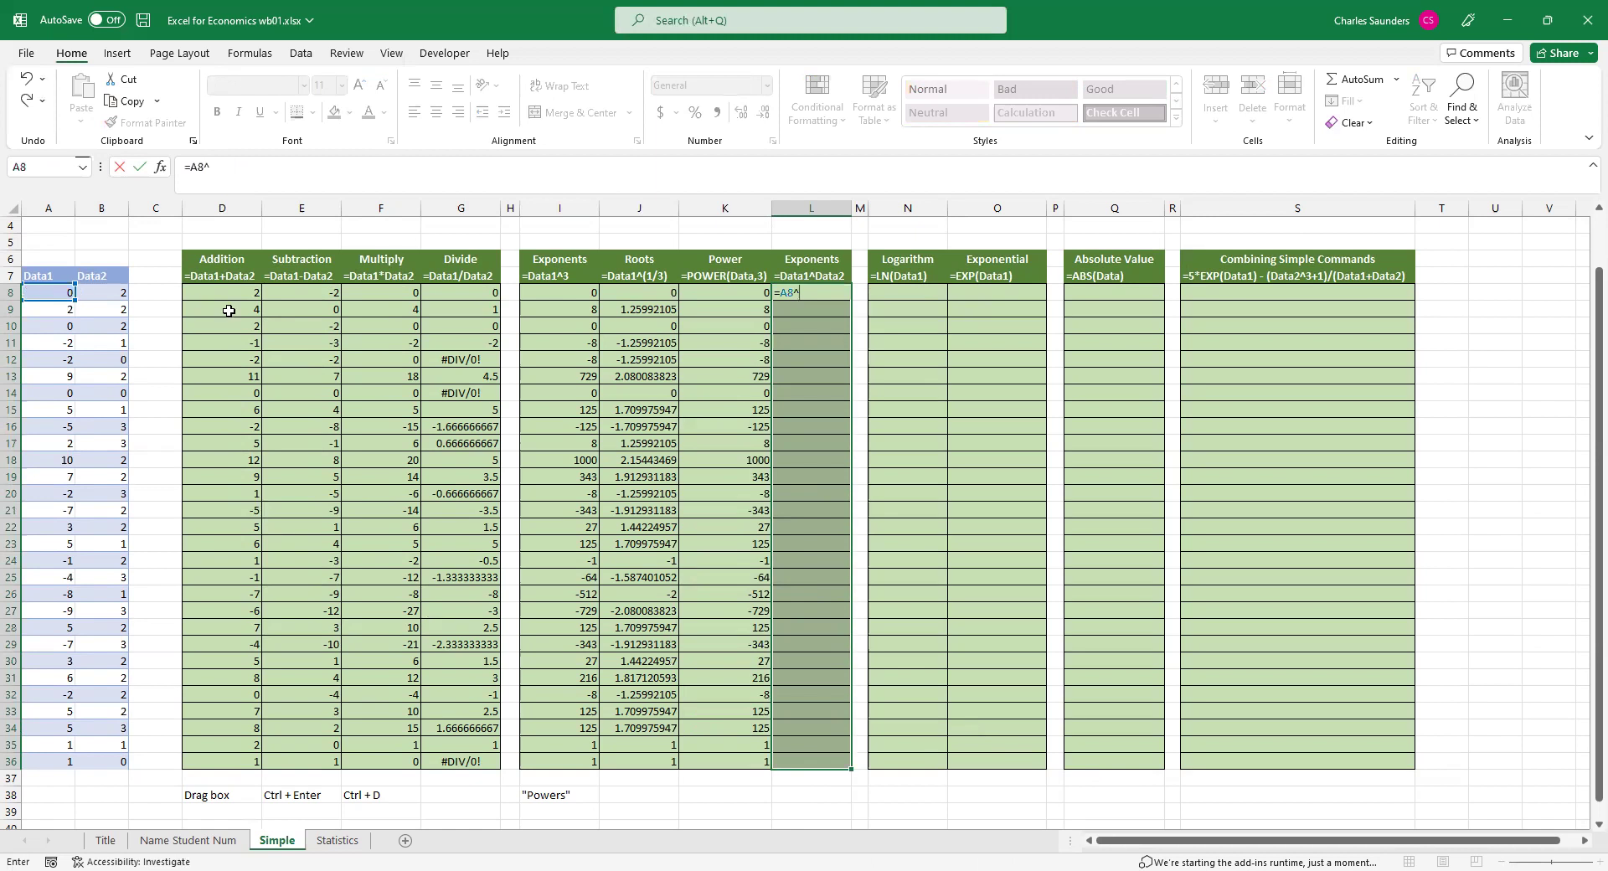
type("^")
left_click(105, 290)
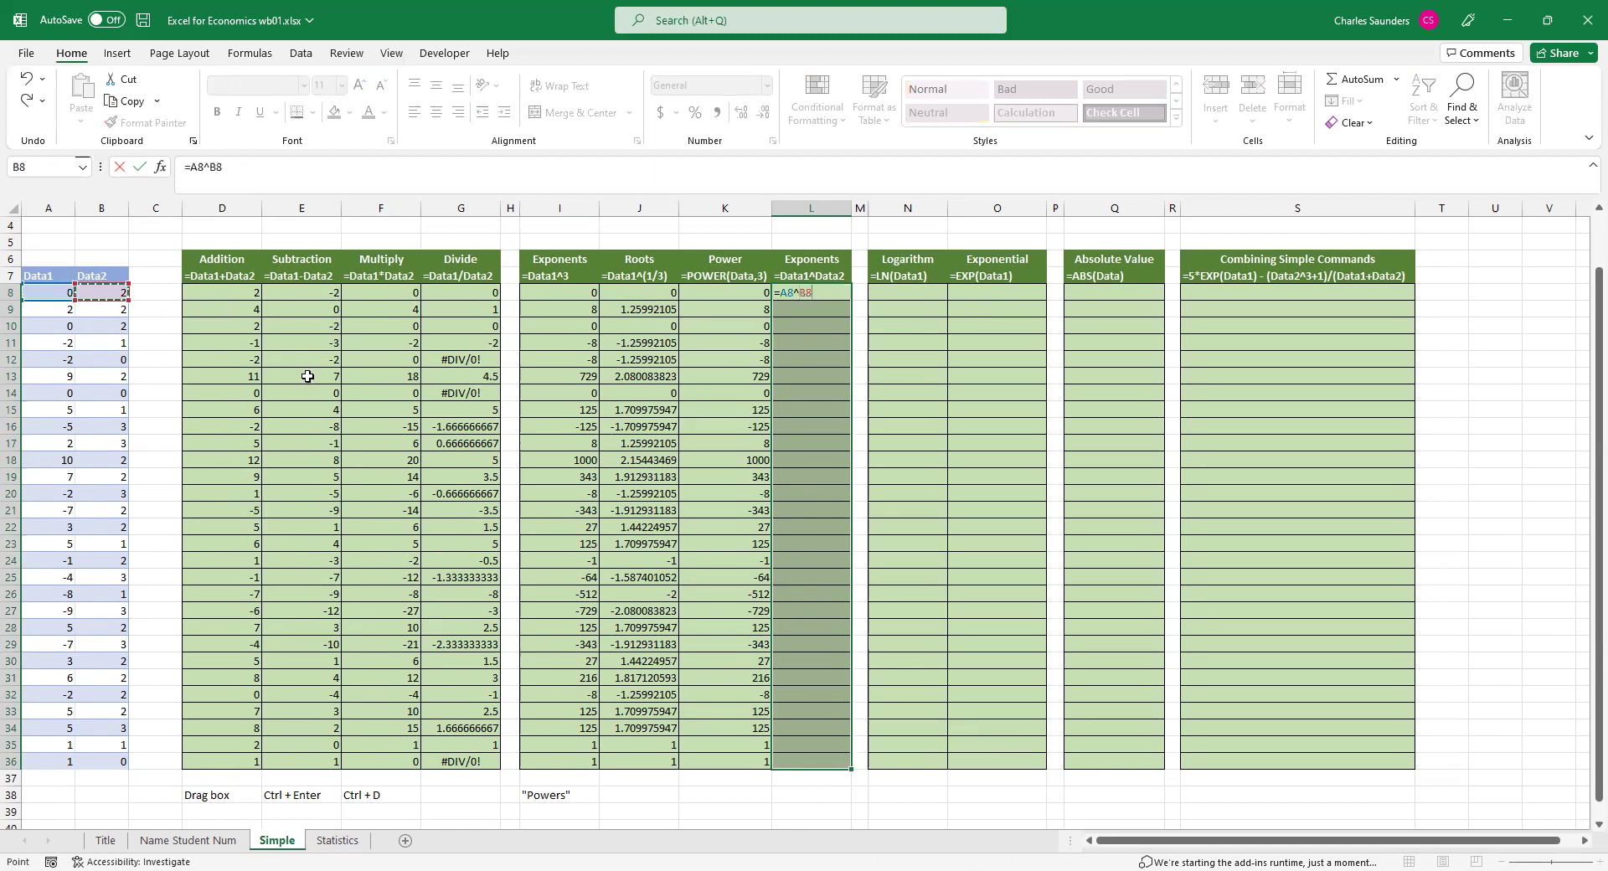
key("ctrl+Return")
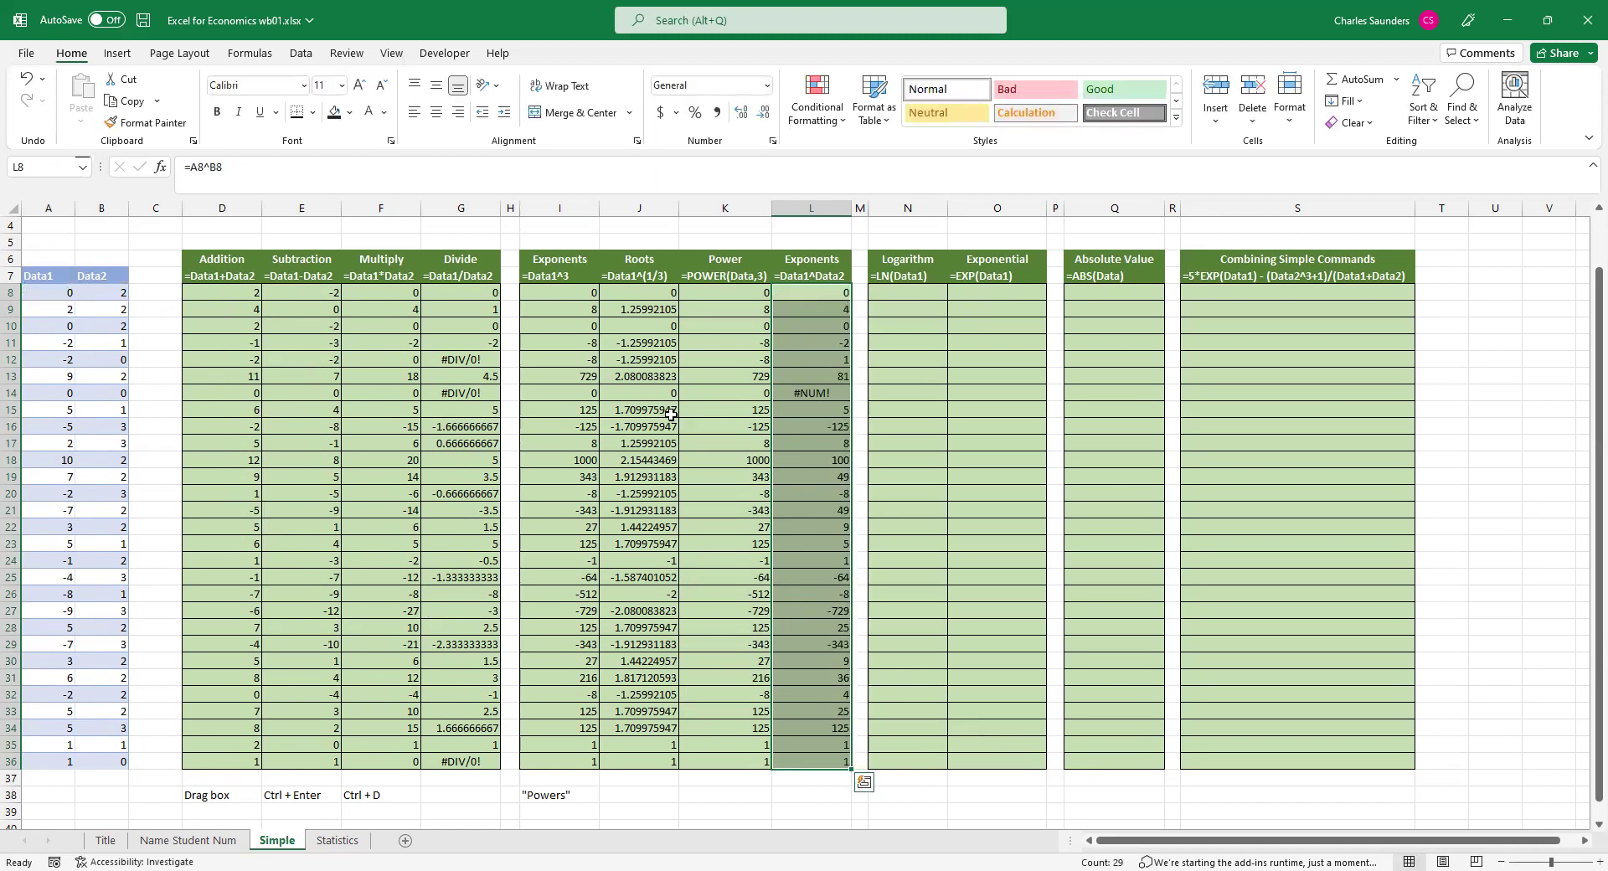
Inspect the #NUM! result in L14 where Data1 and Data2 are both zero.
left_click(806, 394)
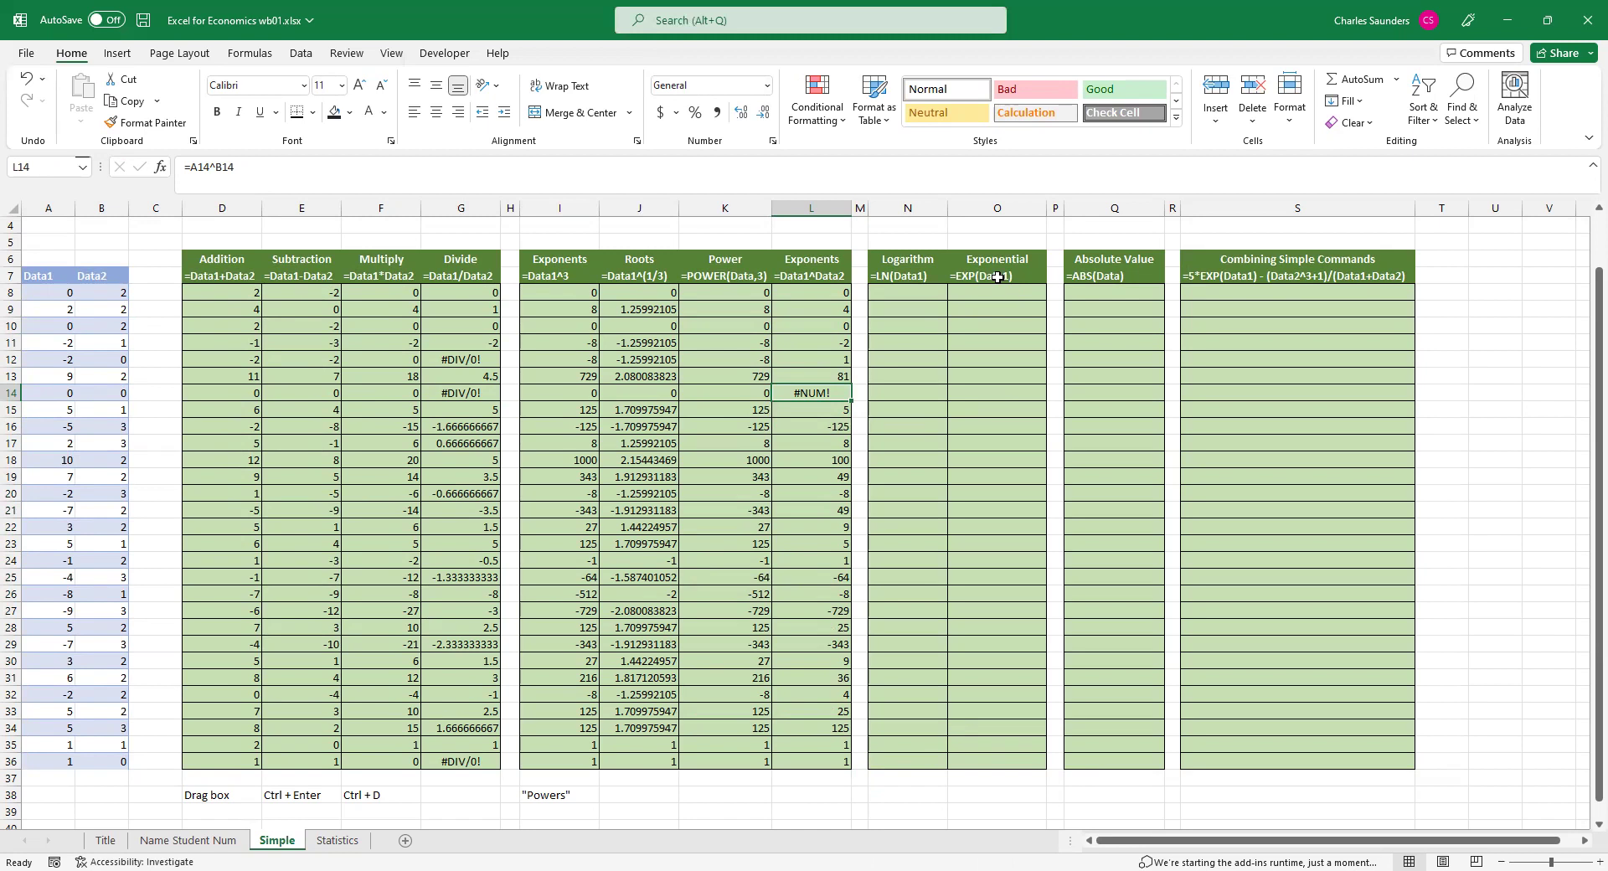
left_click(908, 359)
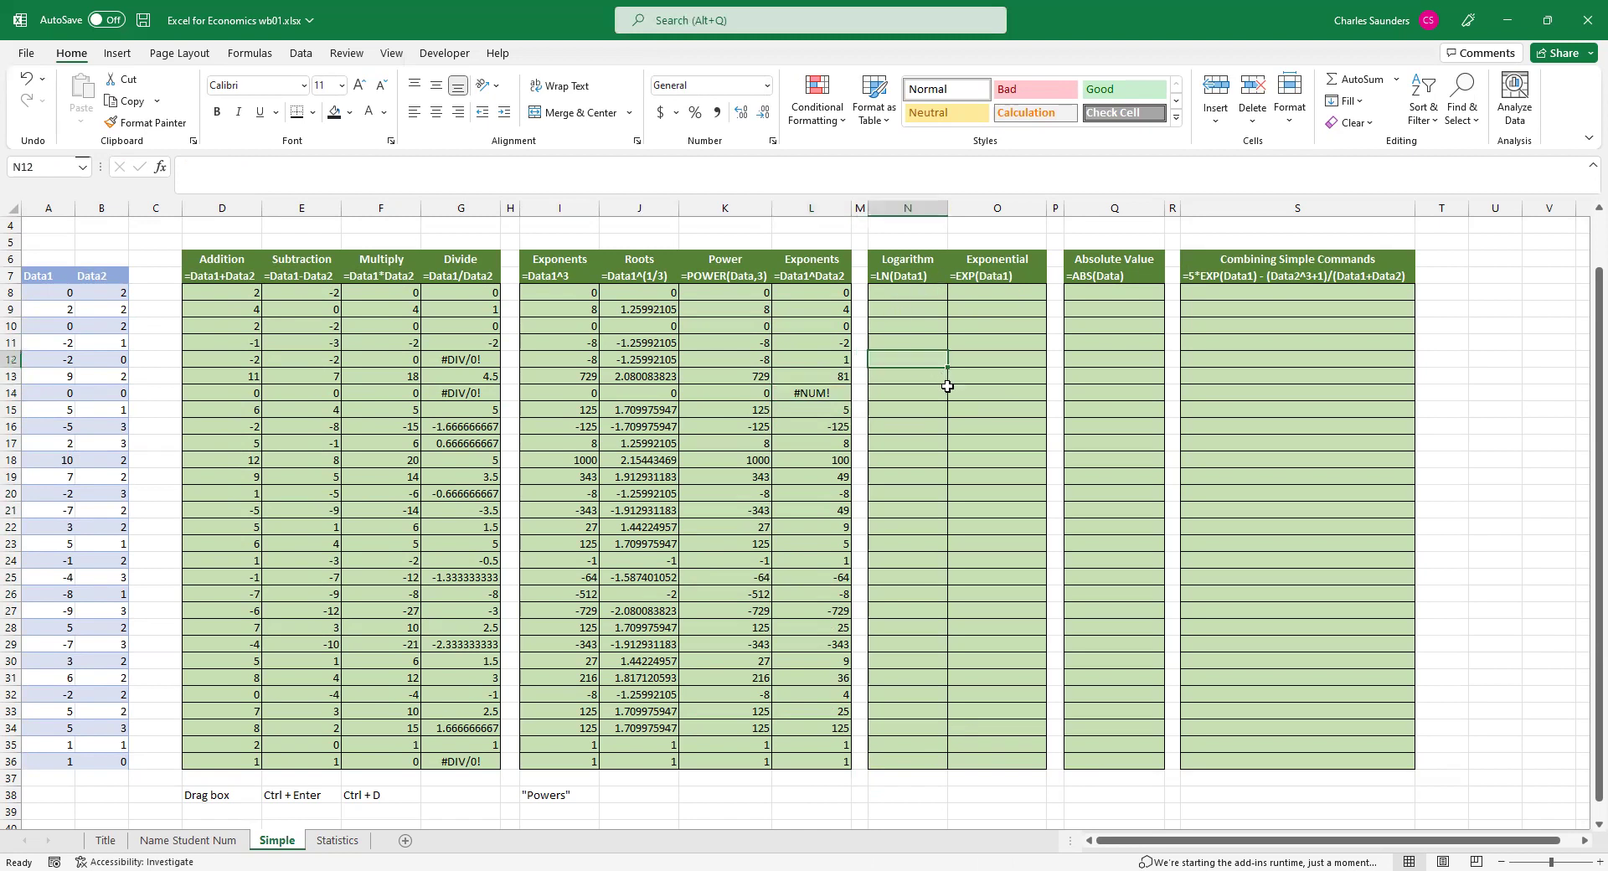
left_click(819, 391)
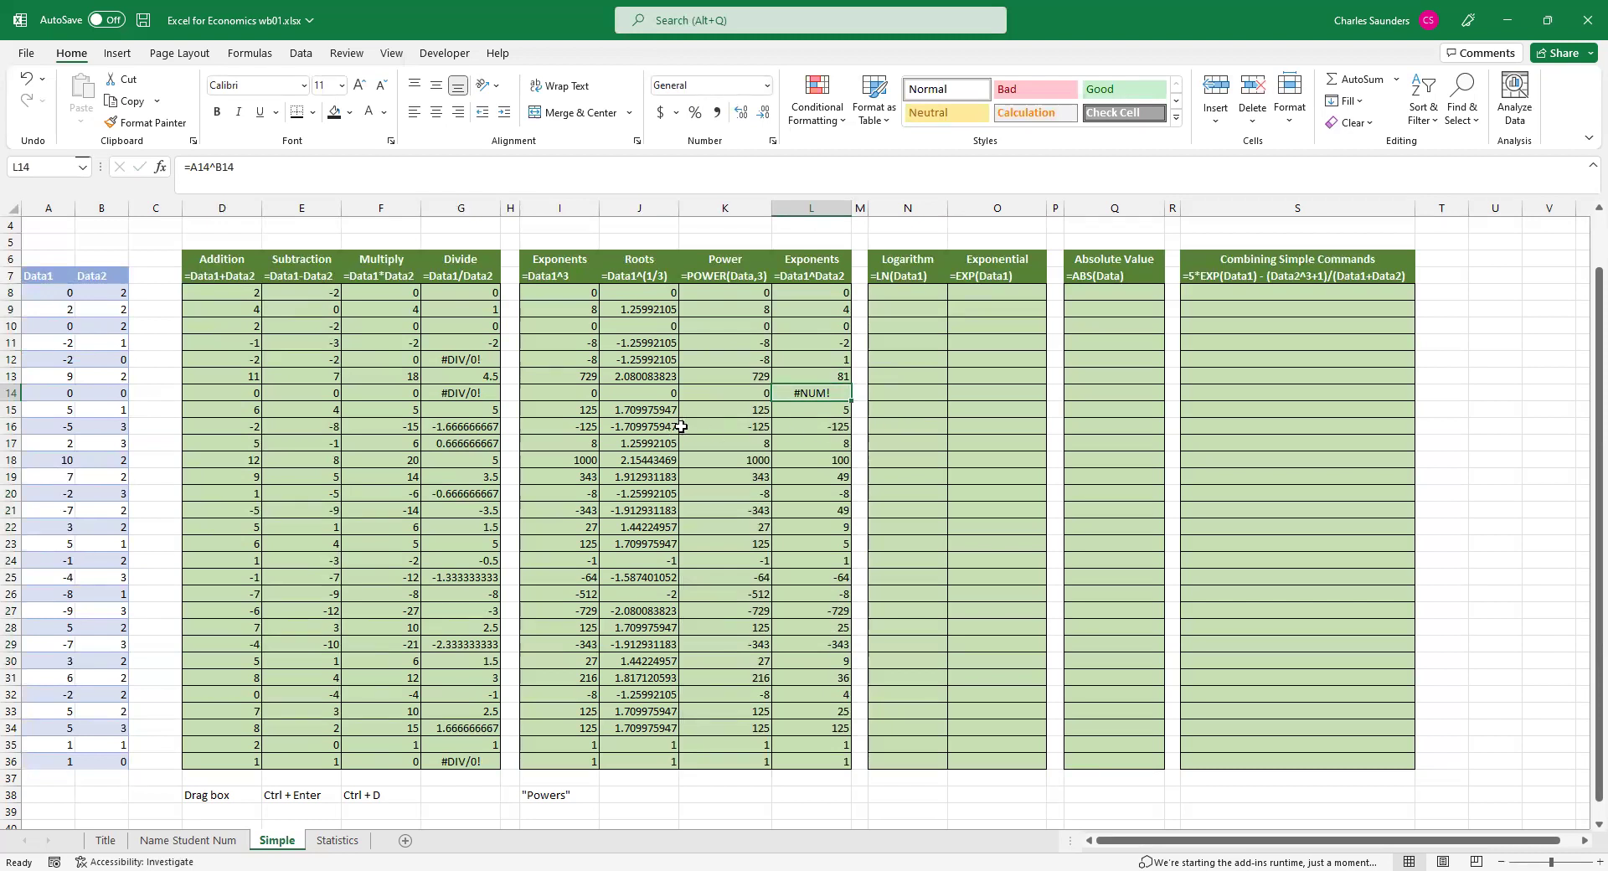
Enter =LN(A8) into Logarithm cells N8:N36 and check a #NUM! result for zero Data1.
left_click(908, 295)
left_click_drag(907, 694, 917, 753)
type("=")
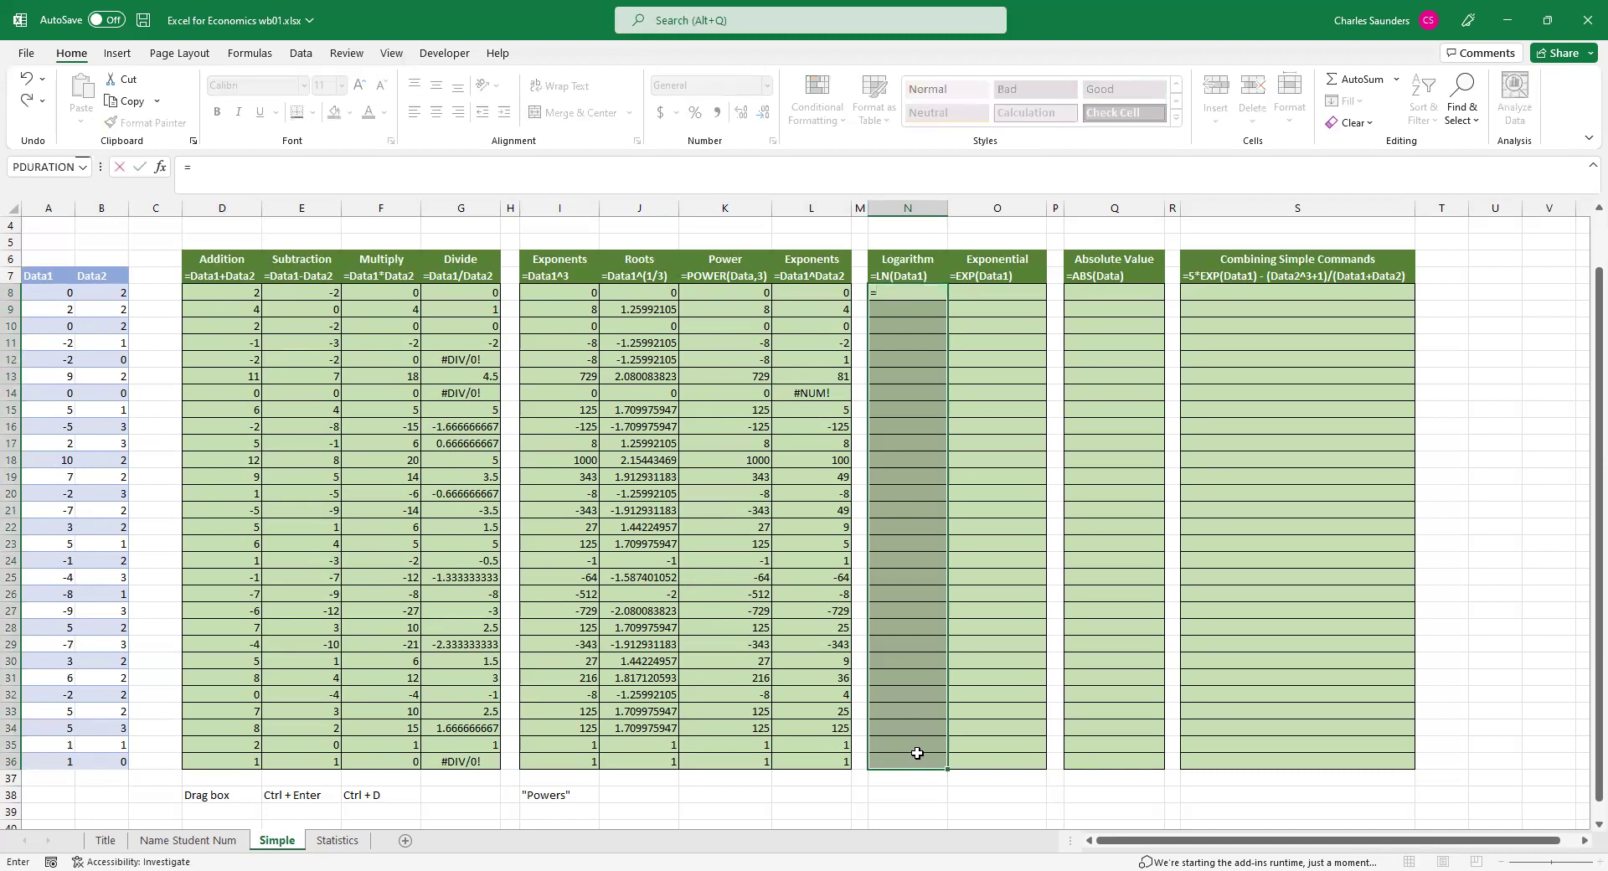
type("ln")
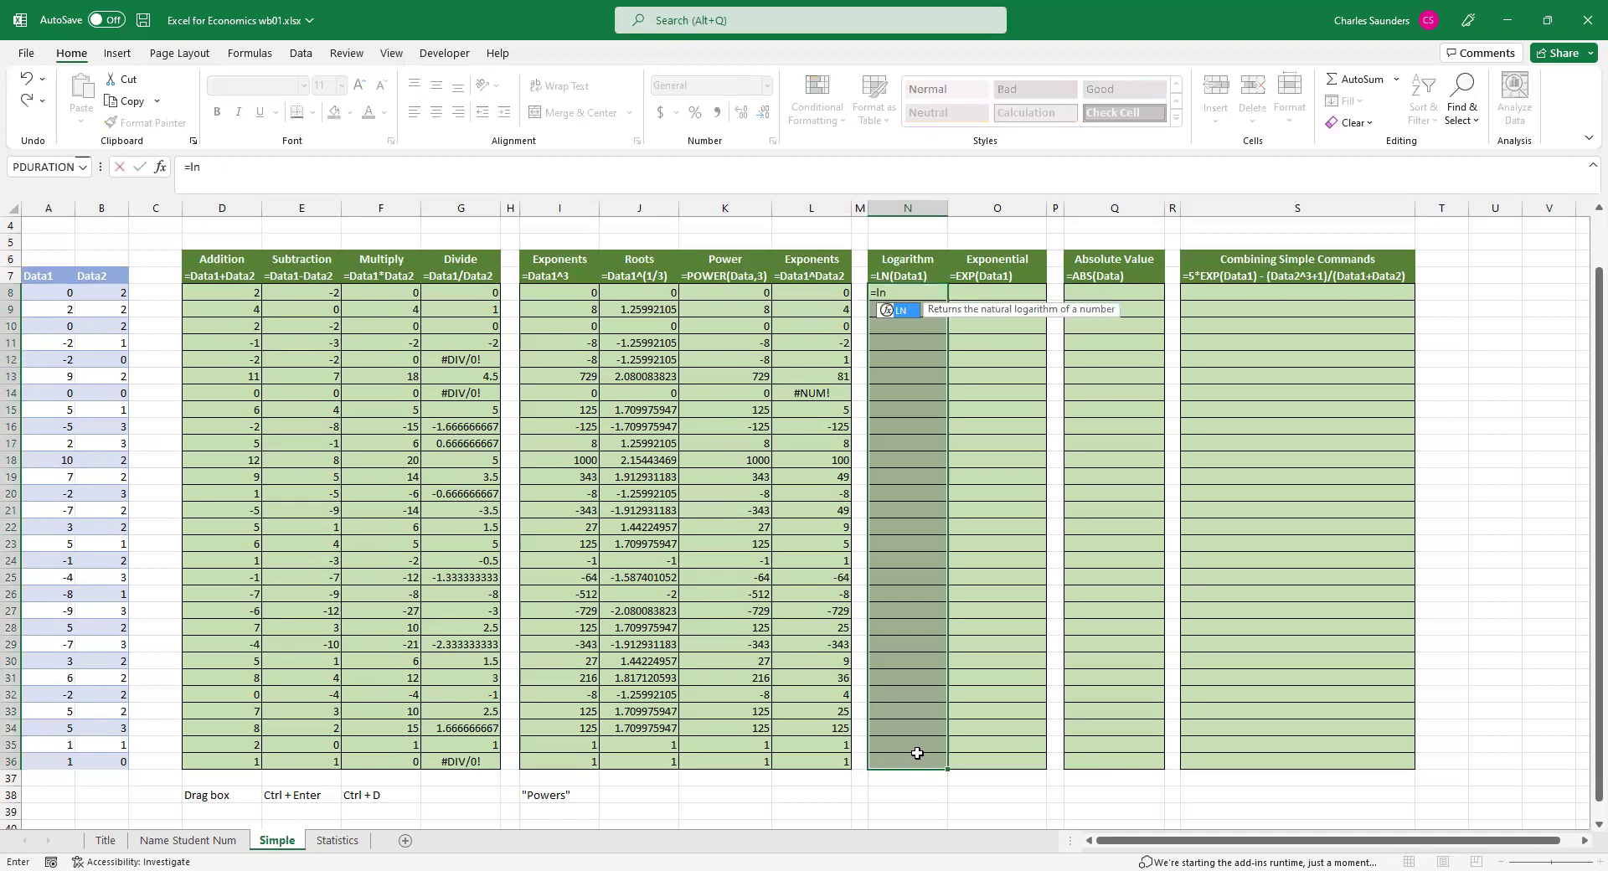
key("BackSpace")
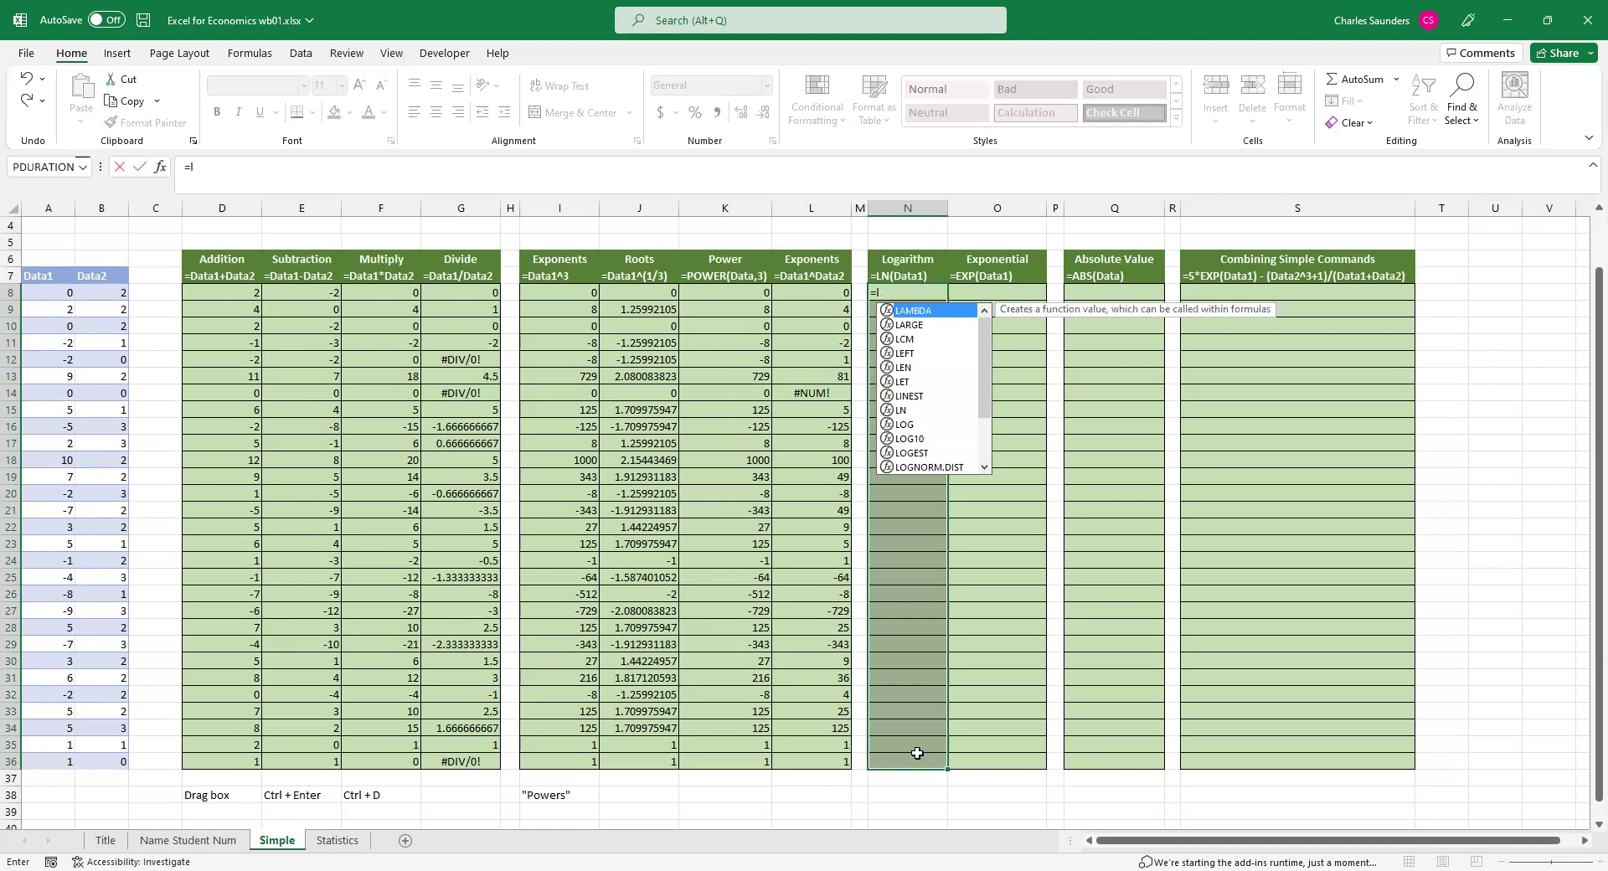
type("og(")
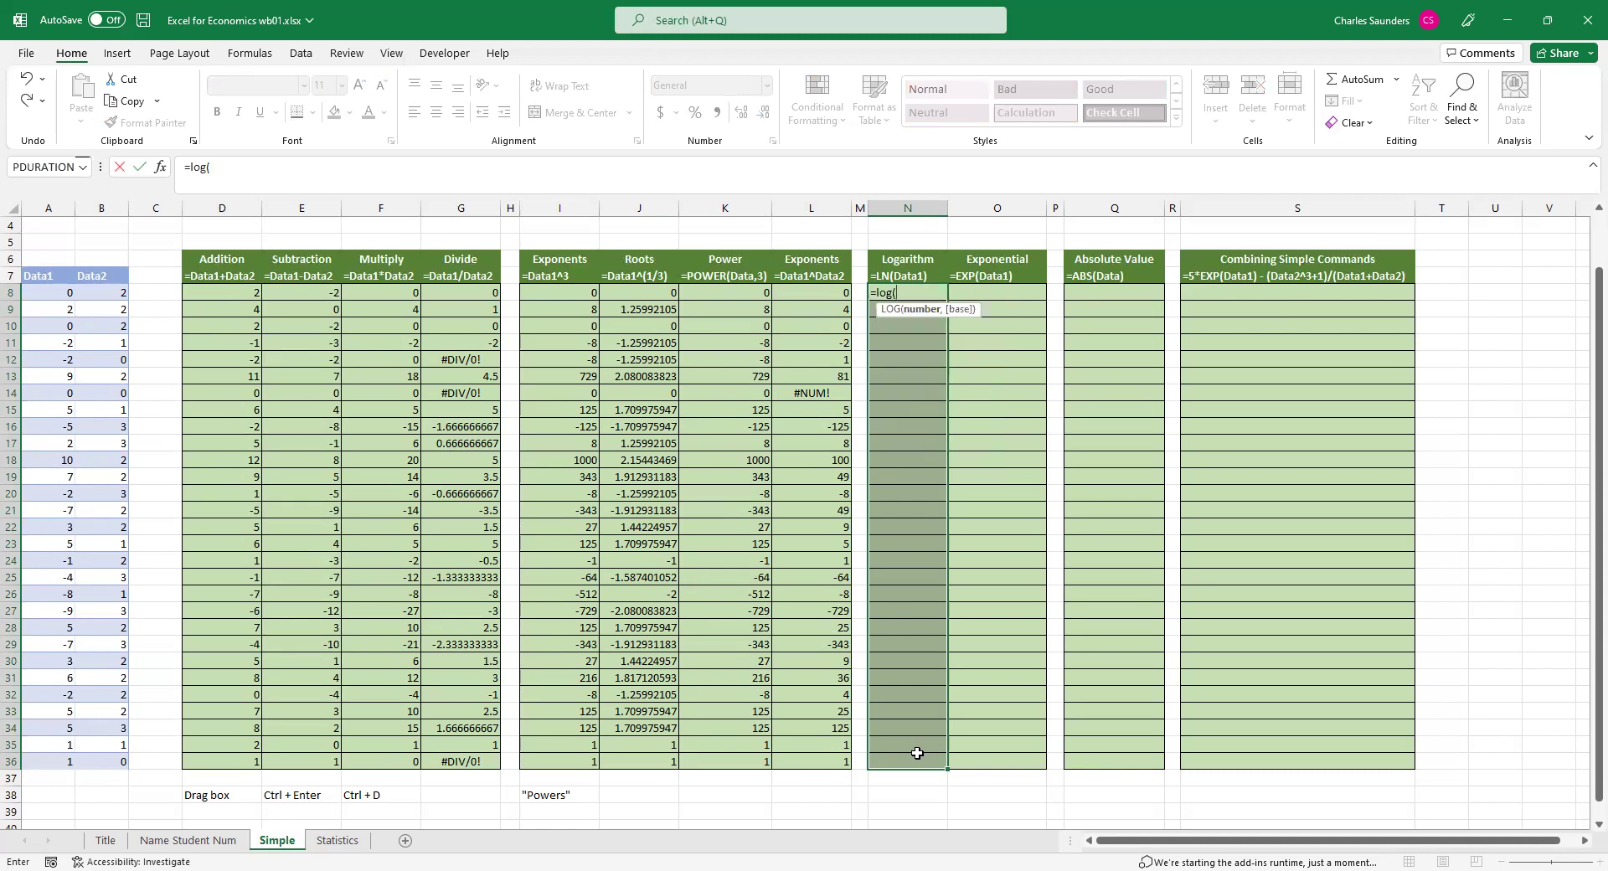
key("BackSpace")
key("BackSpace")
key("BackSpace")
type("n")
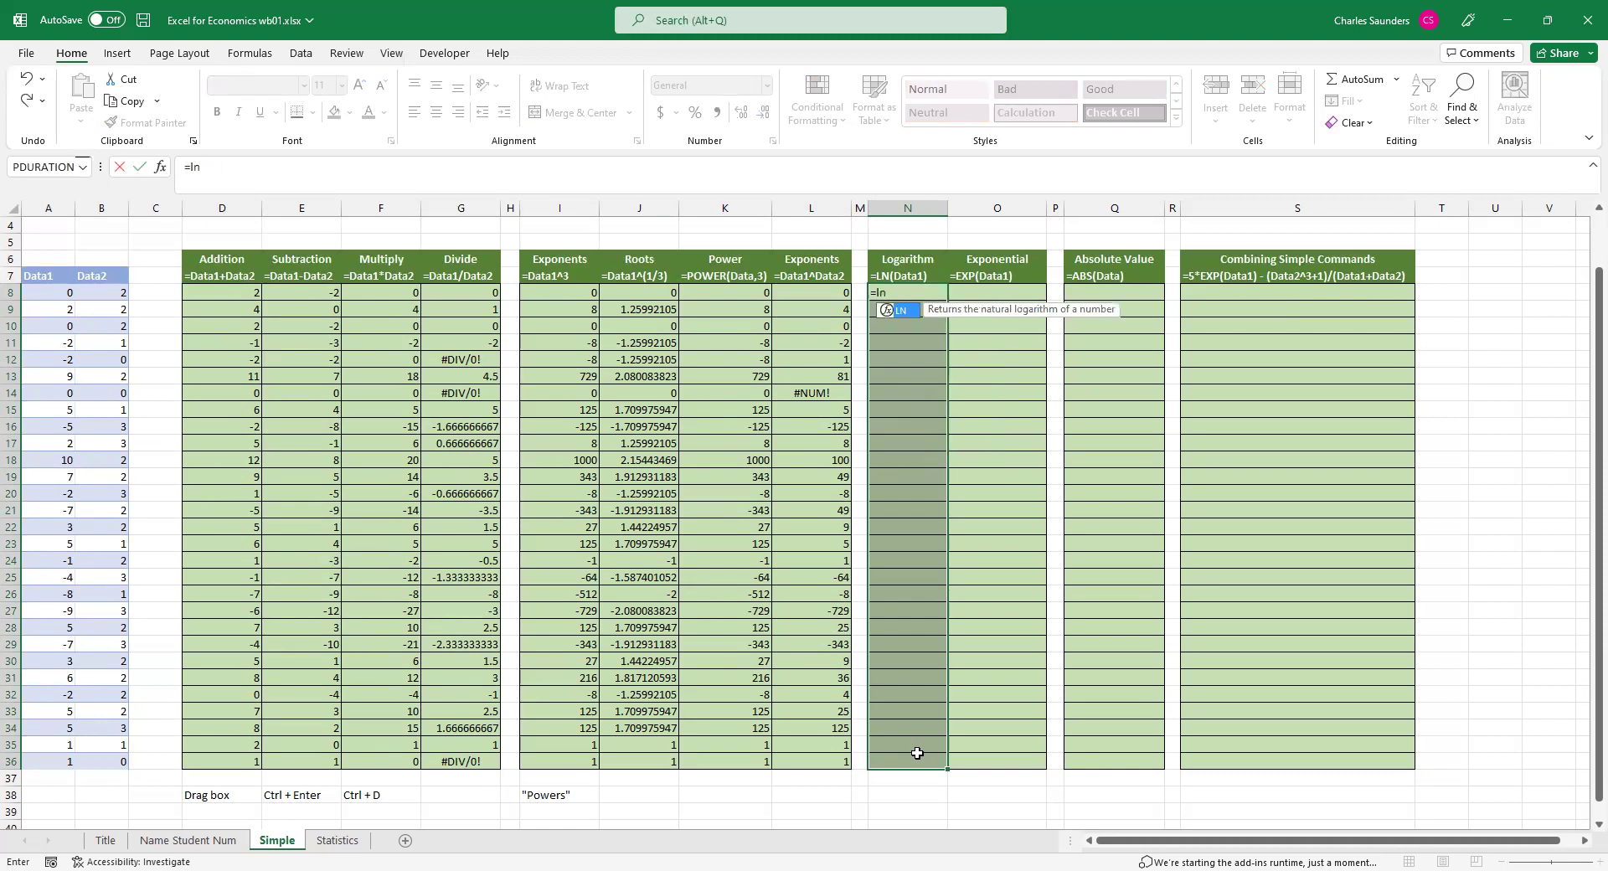
type("(")
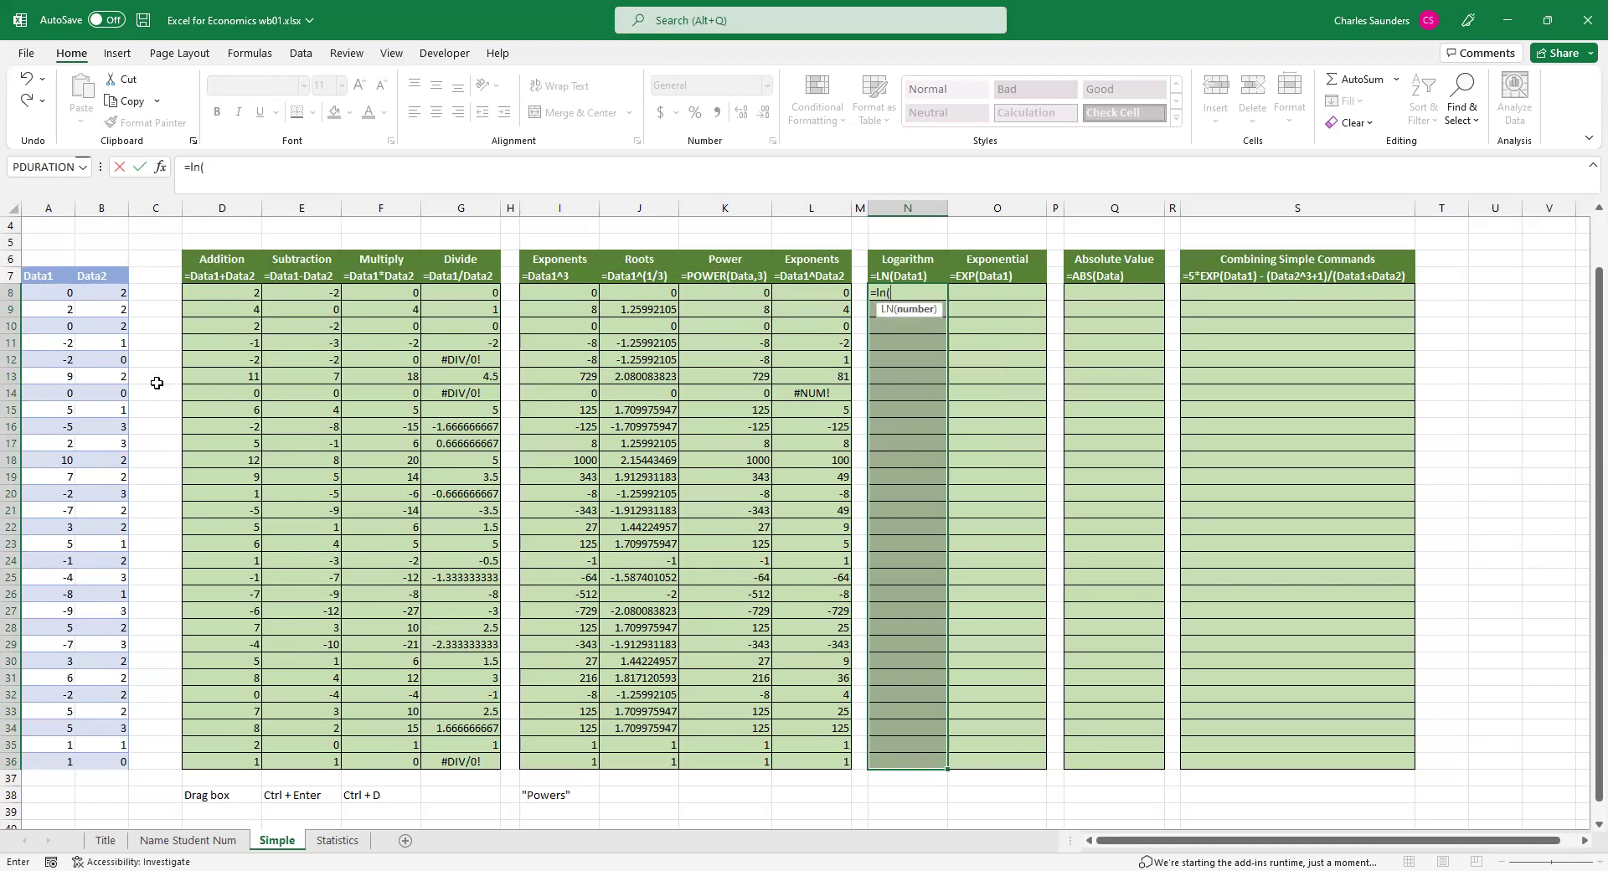
left_click(49, 294)
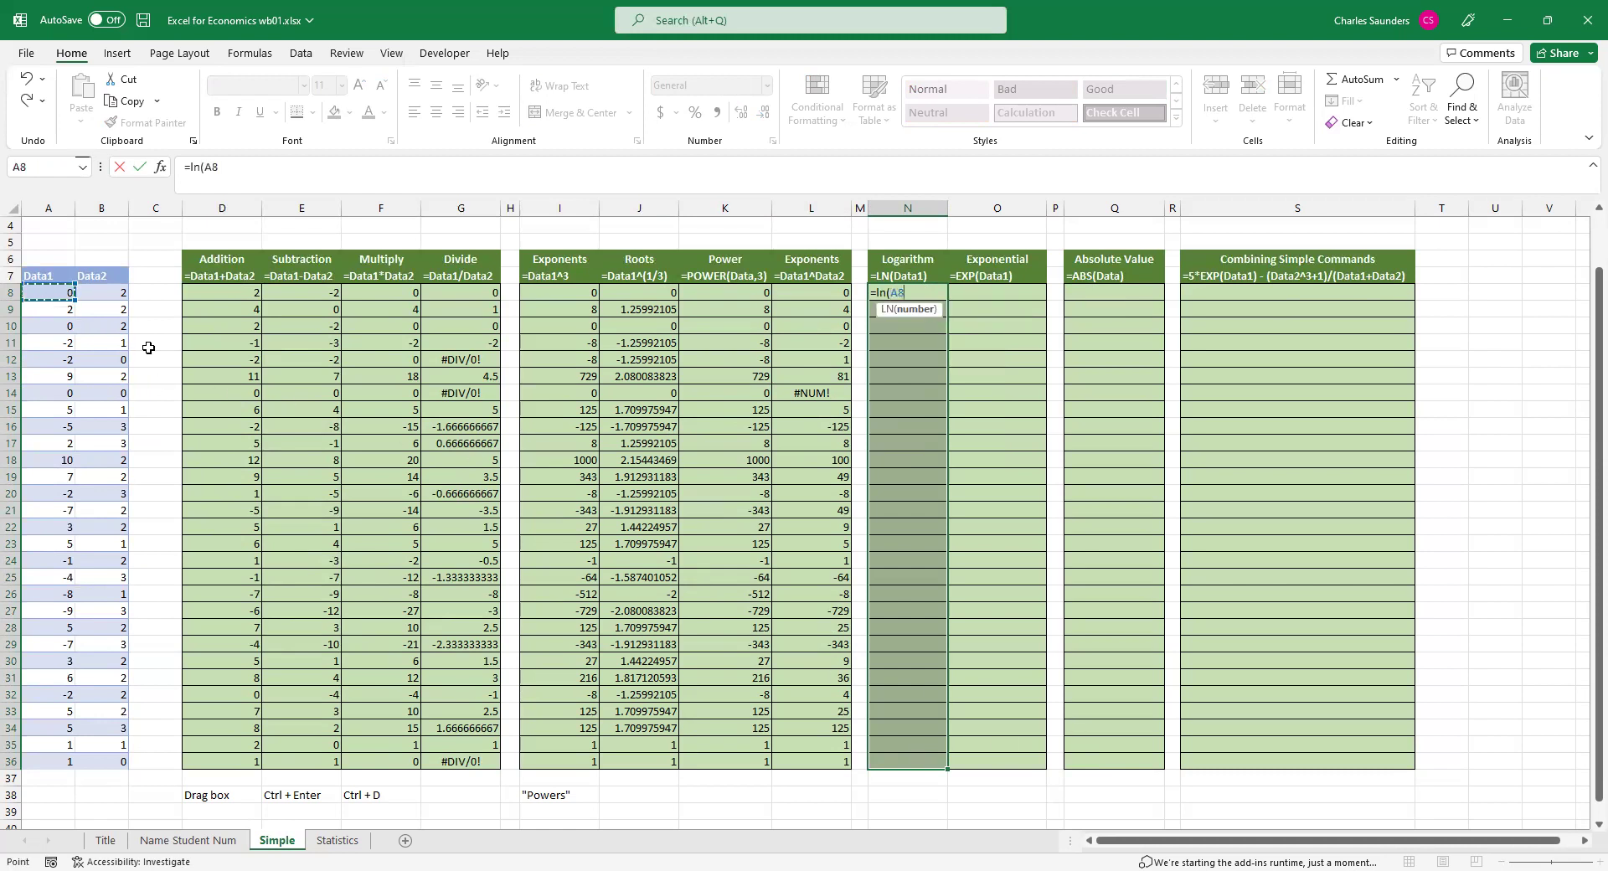
key("ctrl+Return")
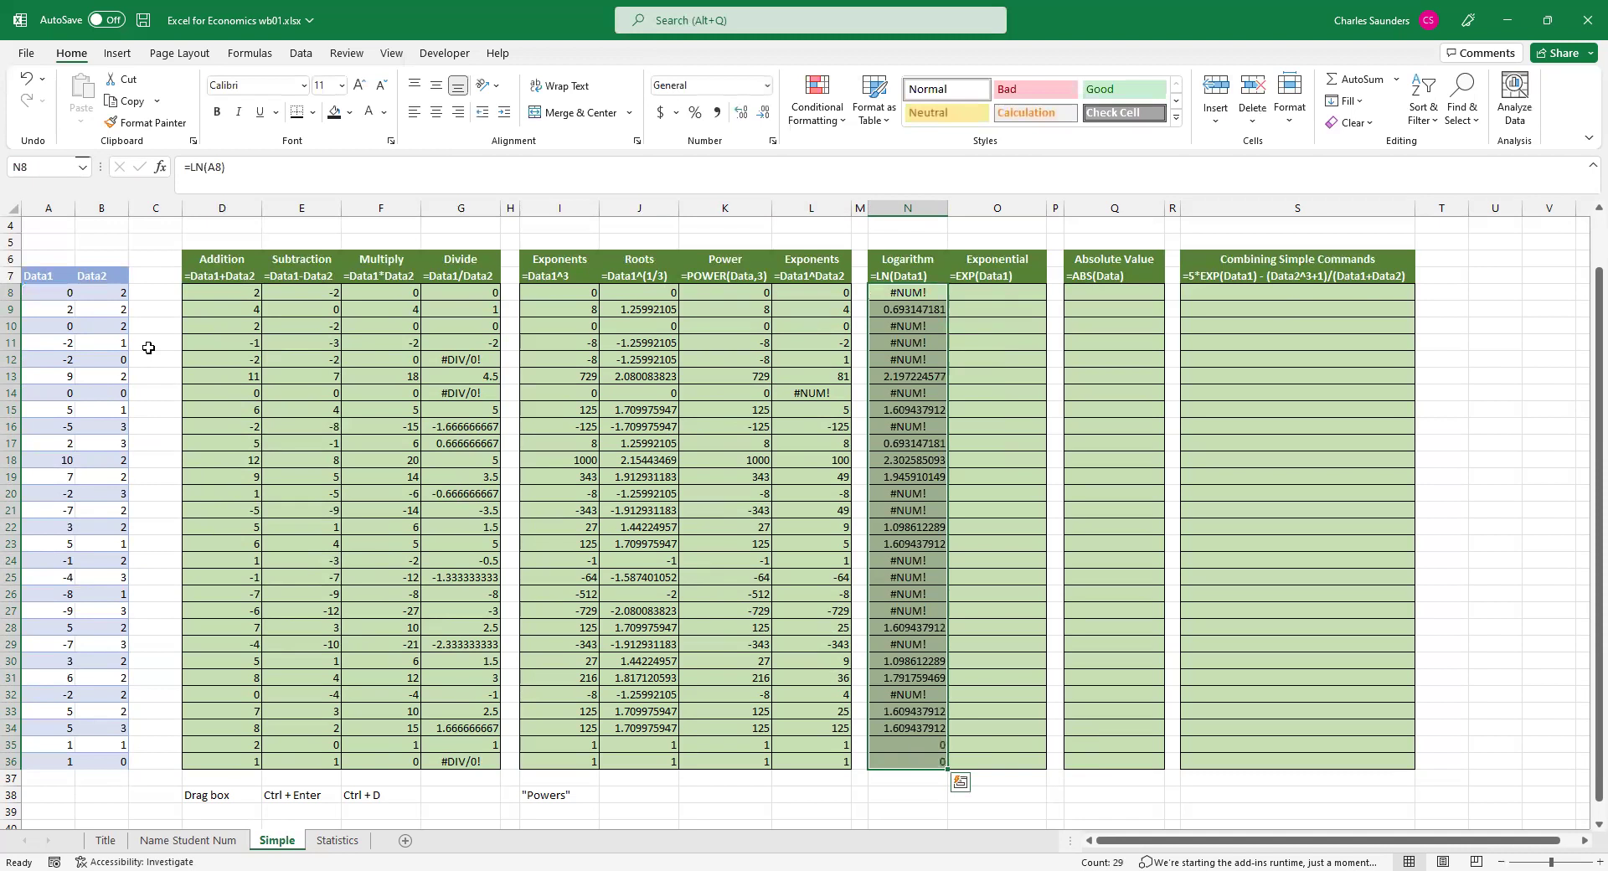
left_click(901, 327)
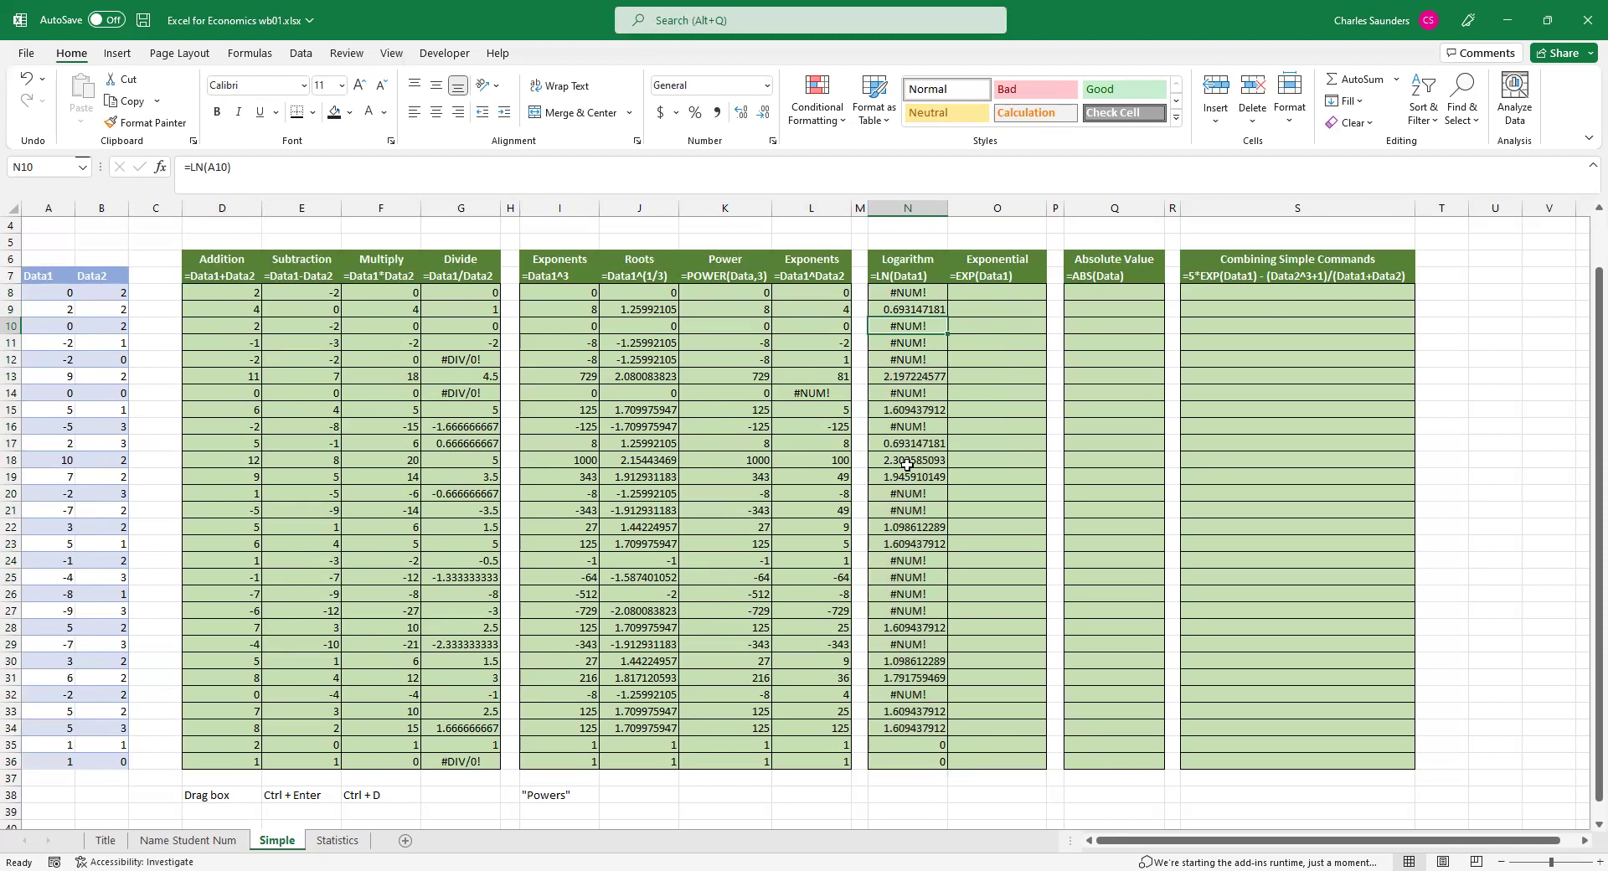
Enter =EXP(A8) into Exponential cells O8:O36 and check the formula in O18.
left_click_drag(980, 294, 1014, 775)
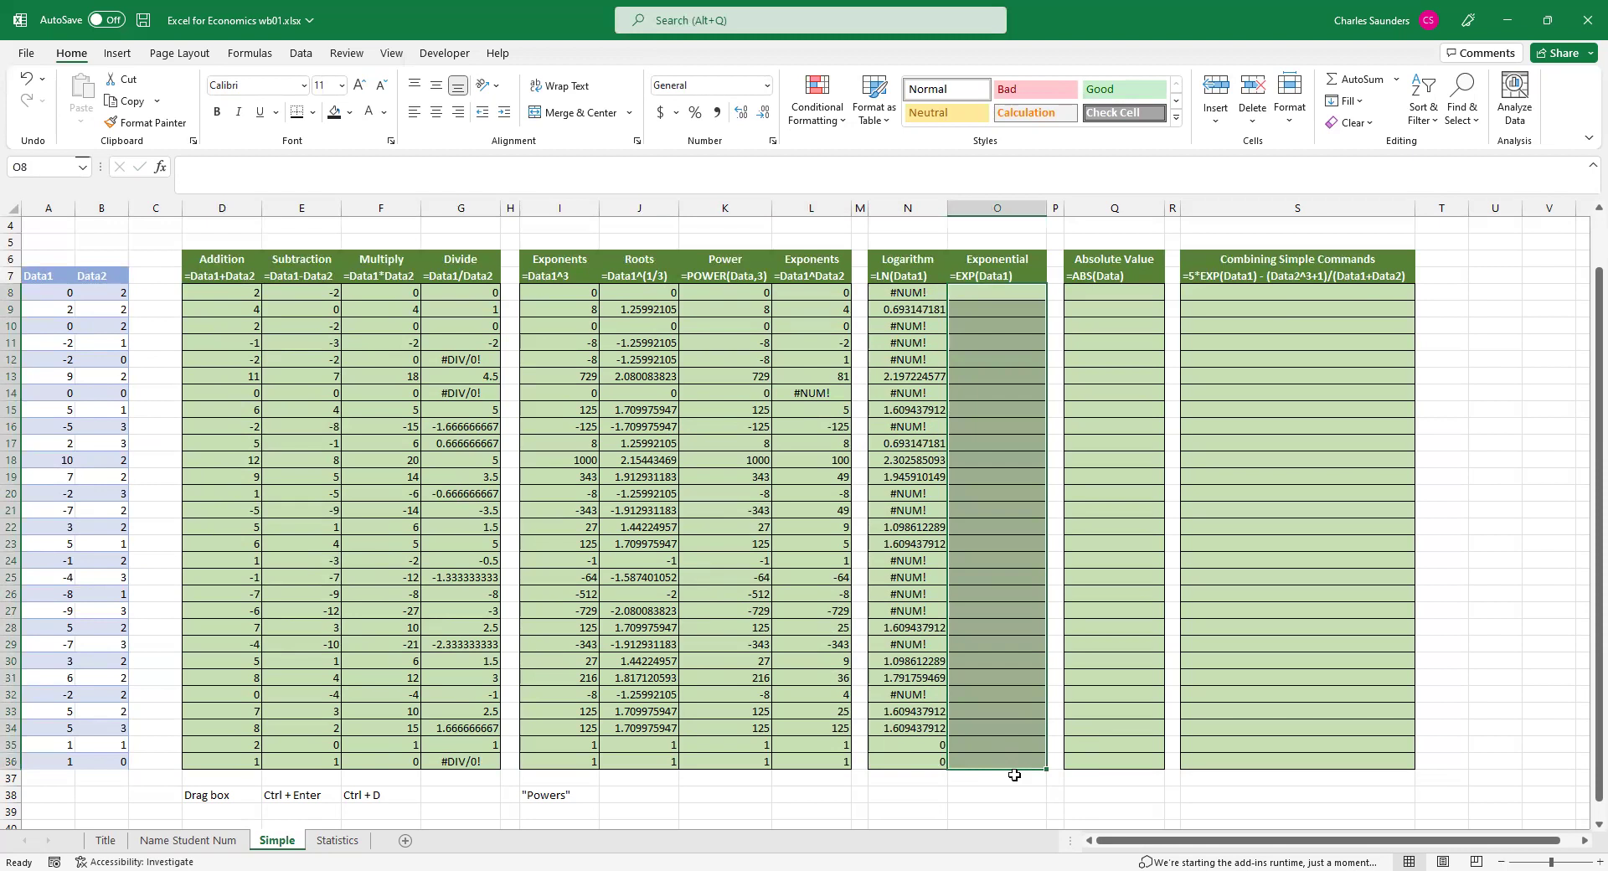
type("=exp(")
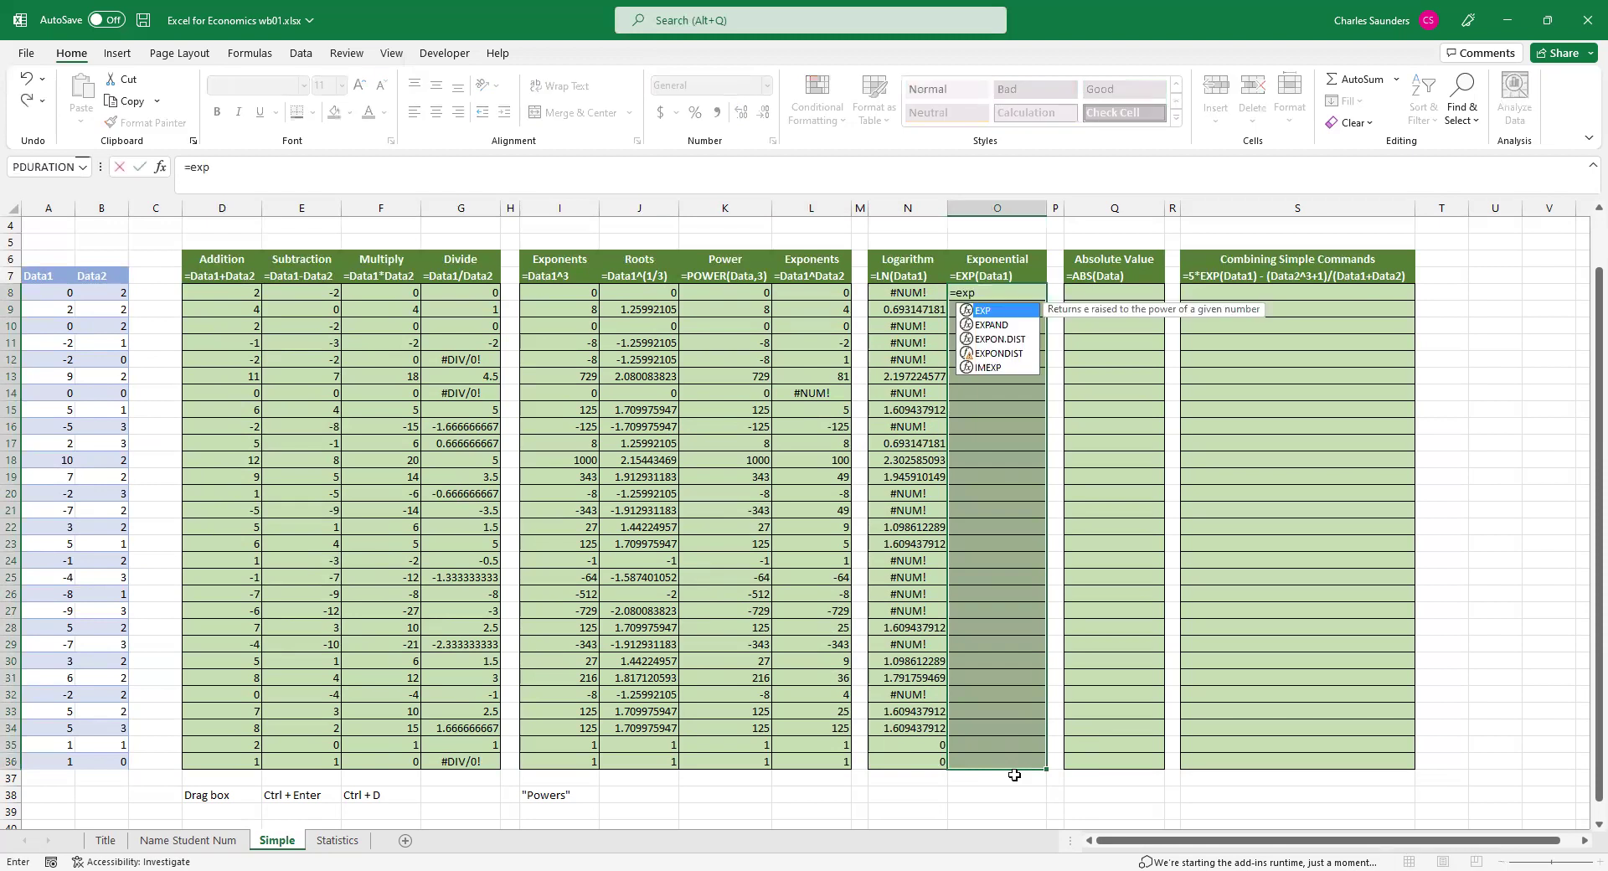
left_click(58, 290)
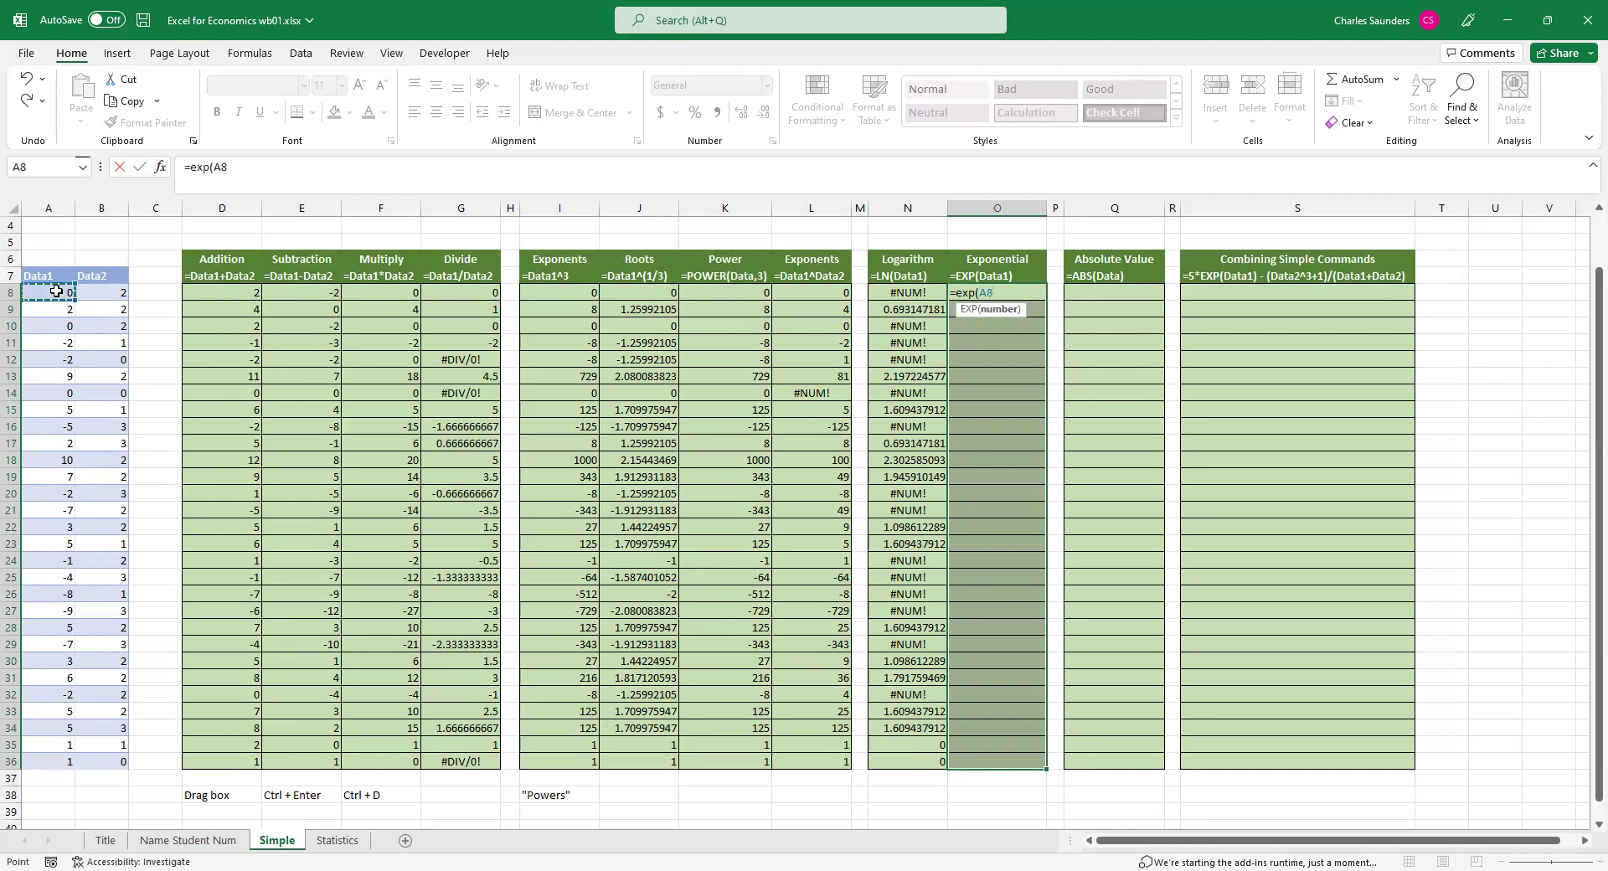
key("ctrl+Return")
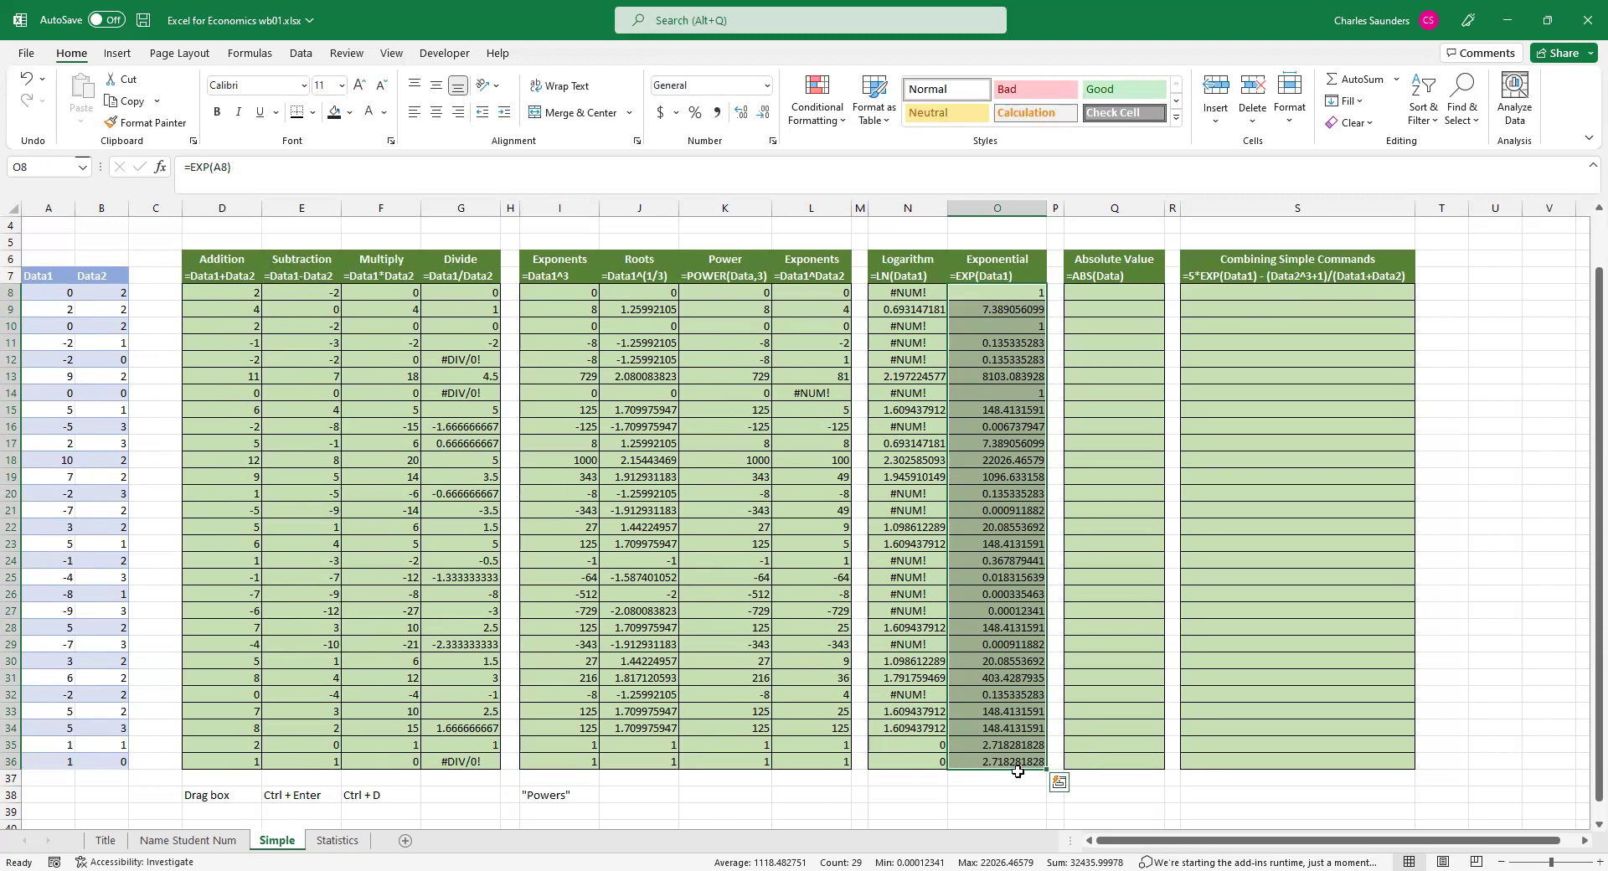
left_click(1011, 459)
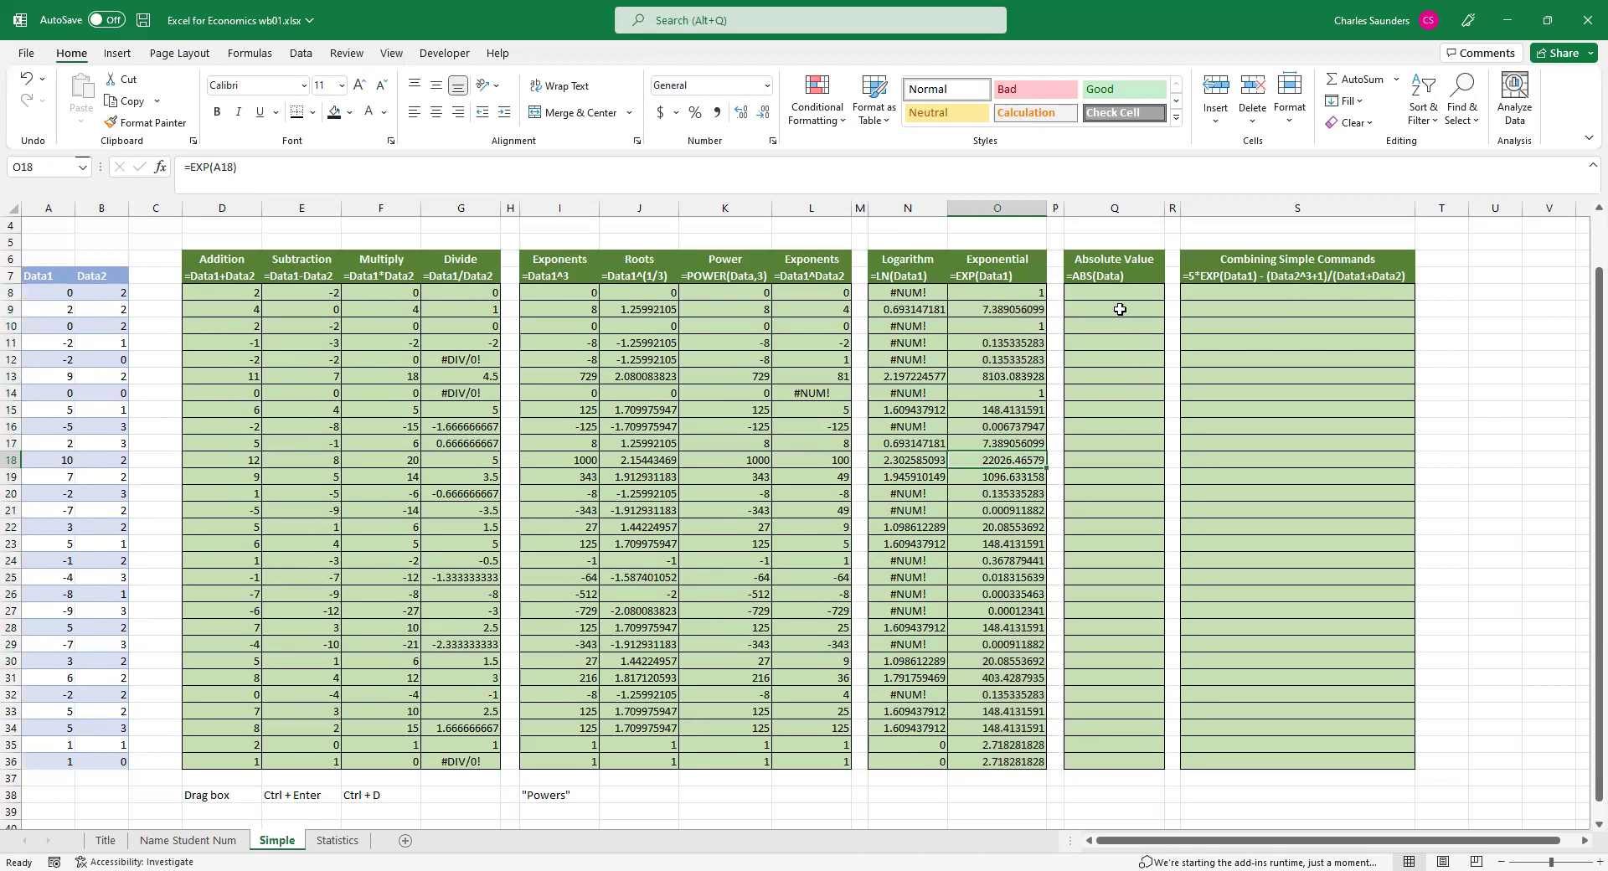
Enter =ABS(A8) into Absolute Value cells Q8:Q36.
left_click_drag(1113, 291, 1139, 772)
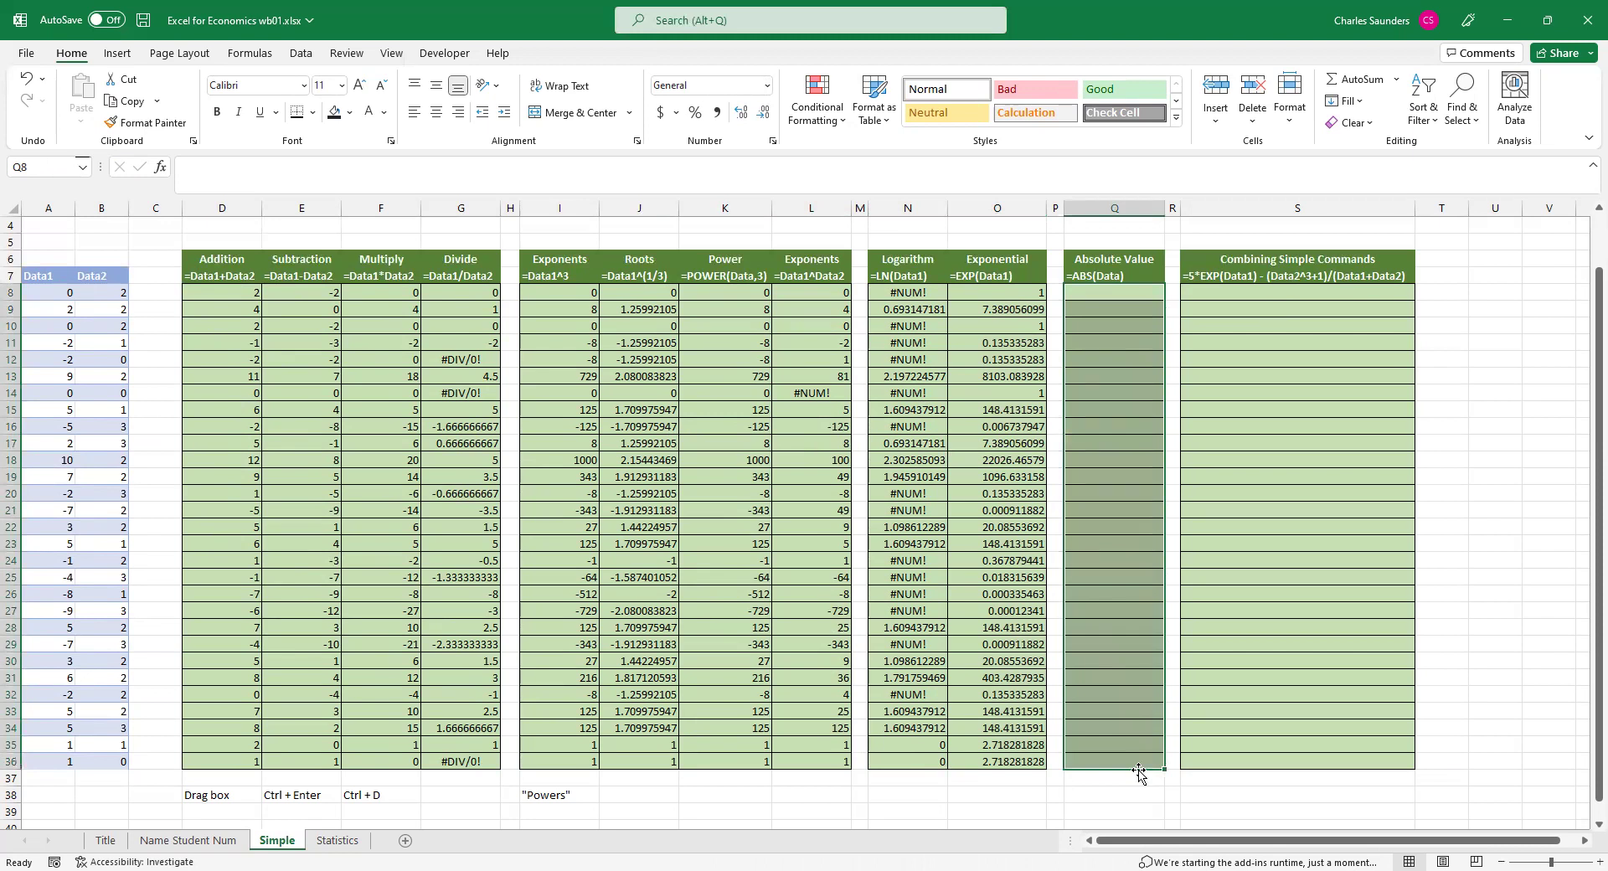
type("=")
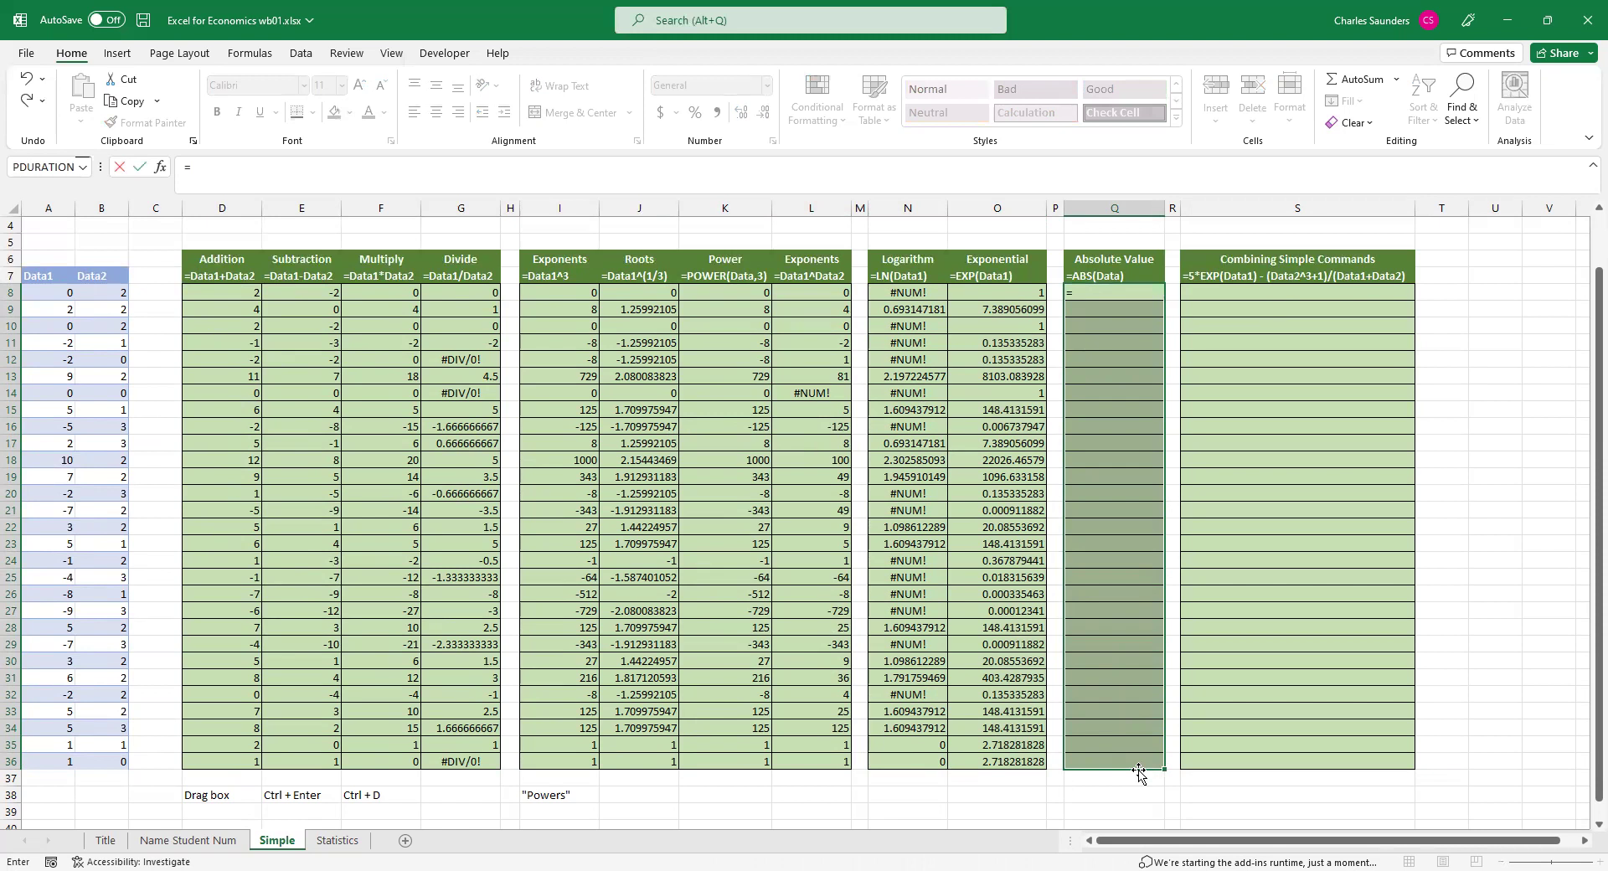
type("ab")
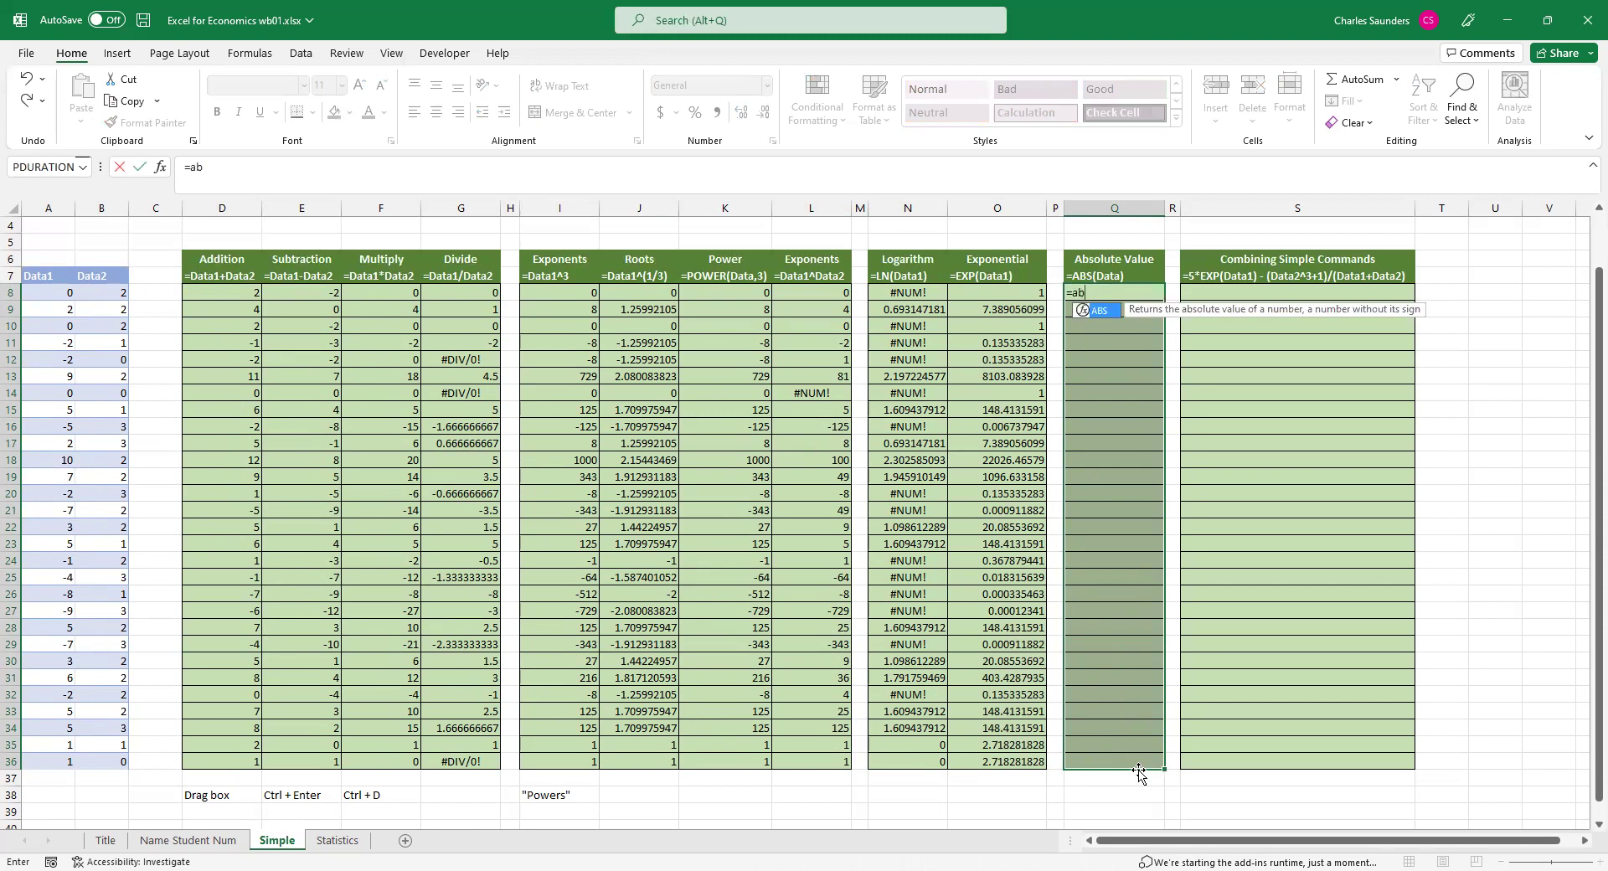
type("s(")
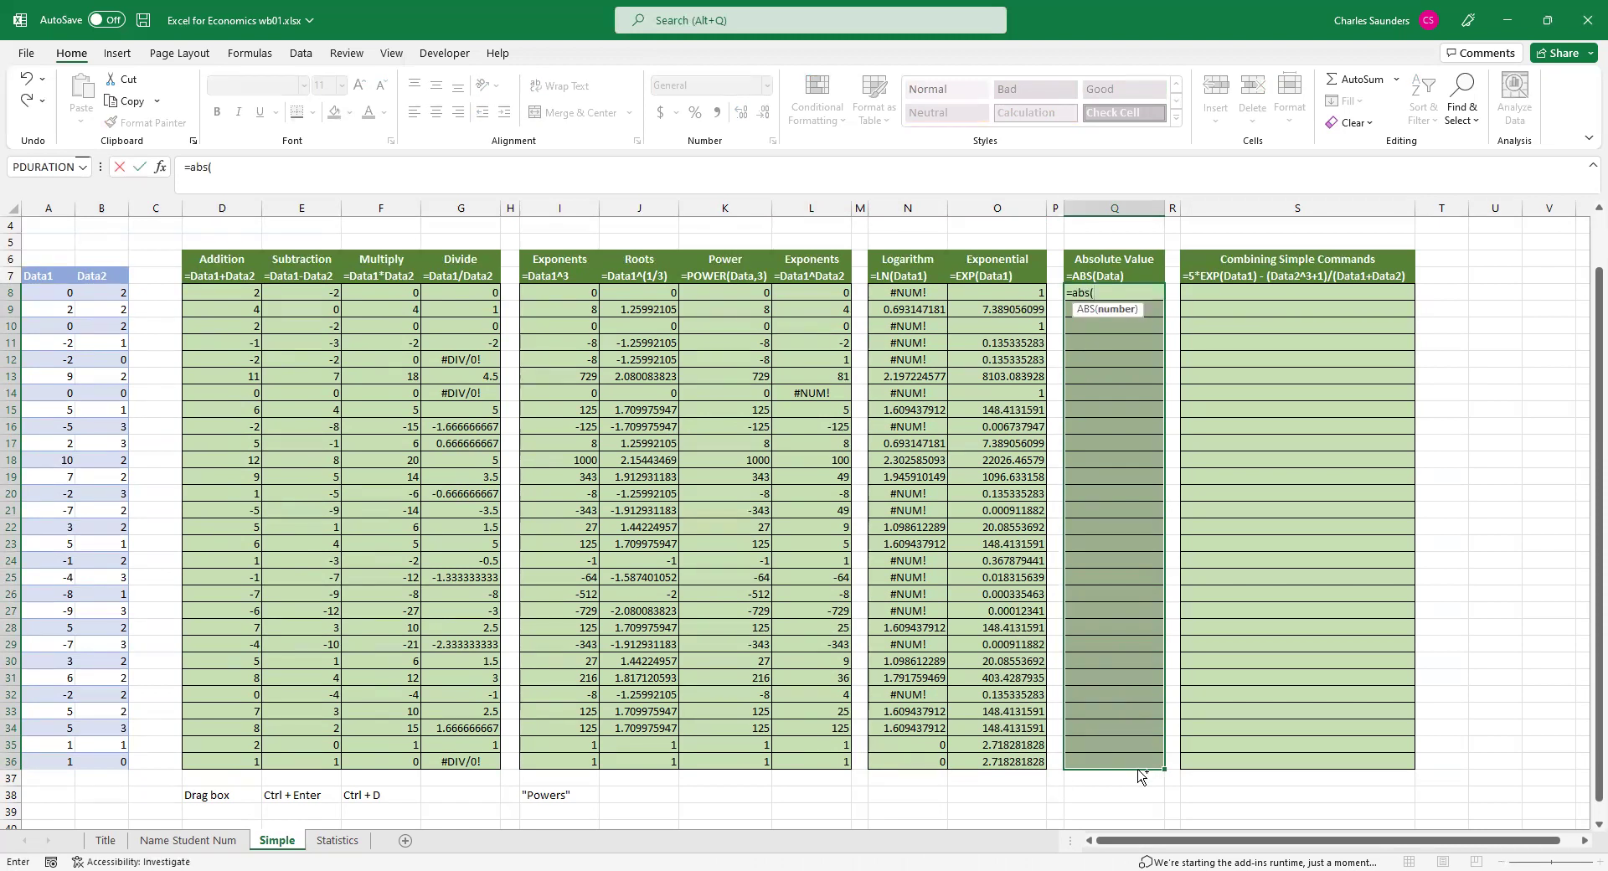
key("Left")
key("Left")
key("Left")
key("Left")
key("Left")
key("Left")
key("Left")
key("Left")
key("Left")
key("Left")
key("Left")
key("Left")
key("Left")
key("Left")
key("Left")
key("Left")
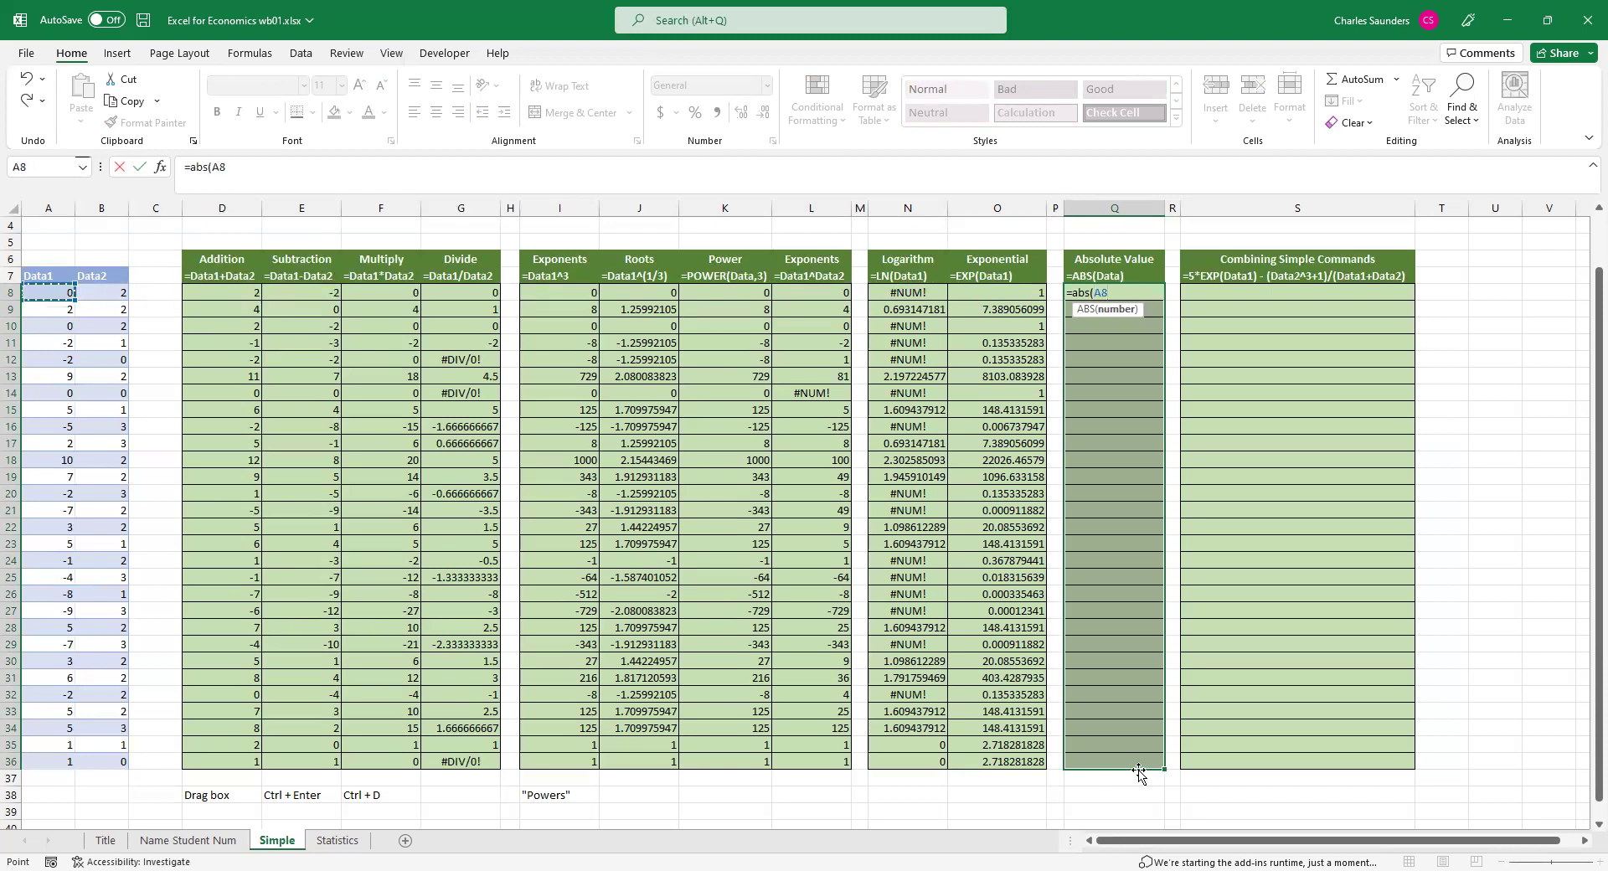
type(")")
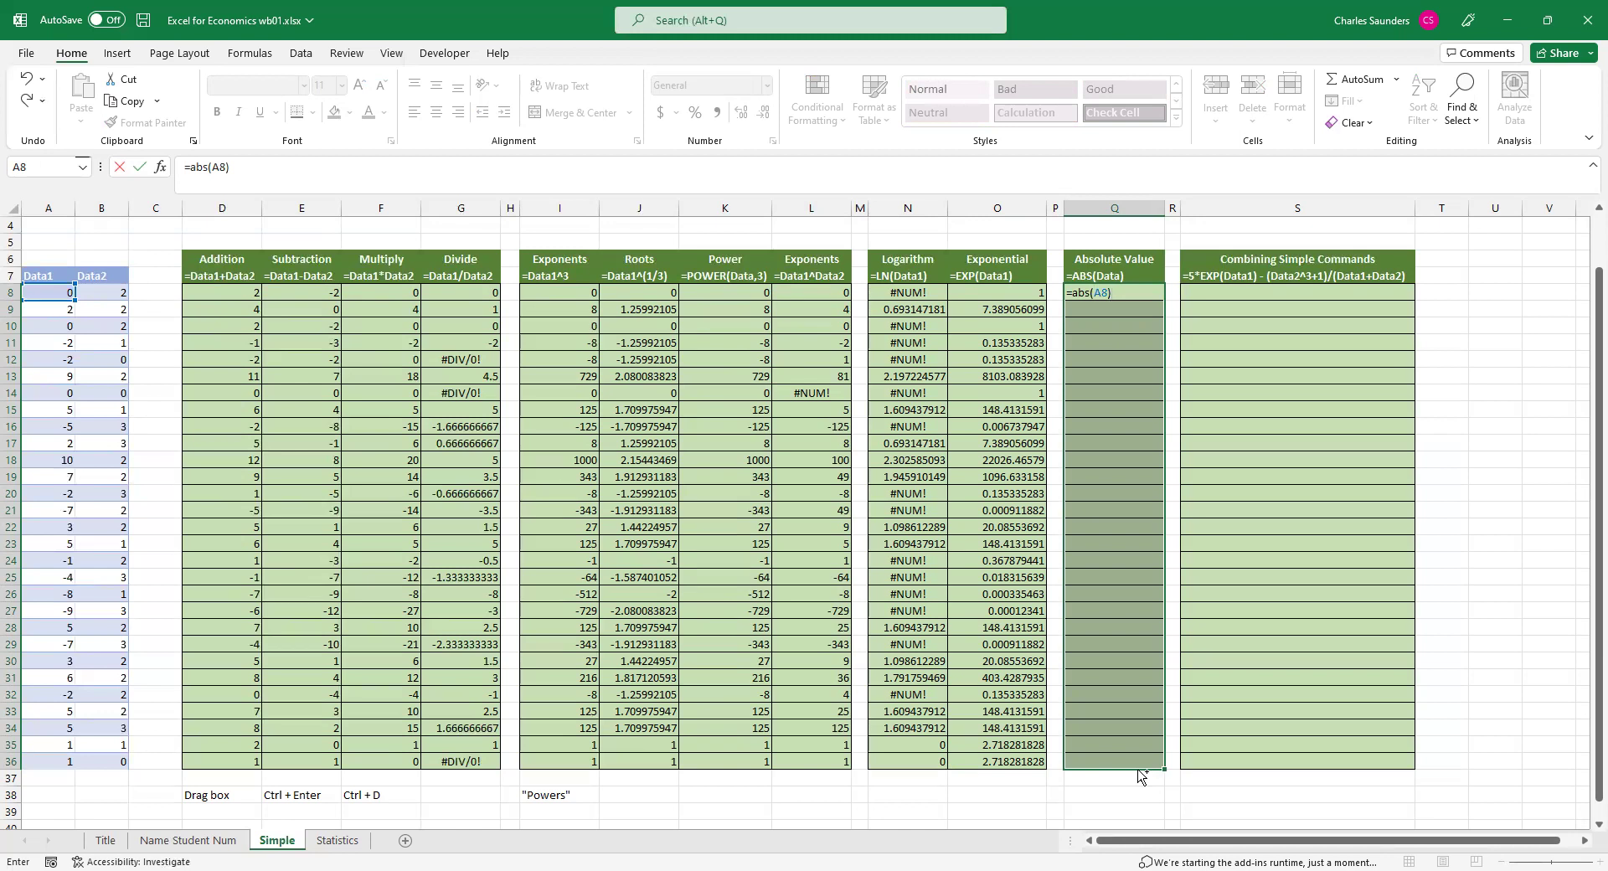
key("ctrl+Return")
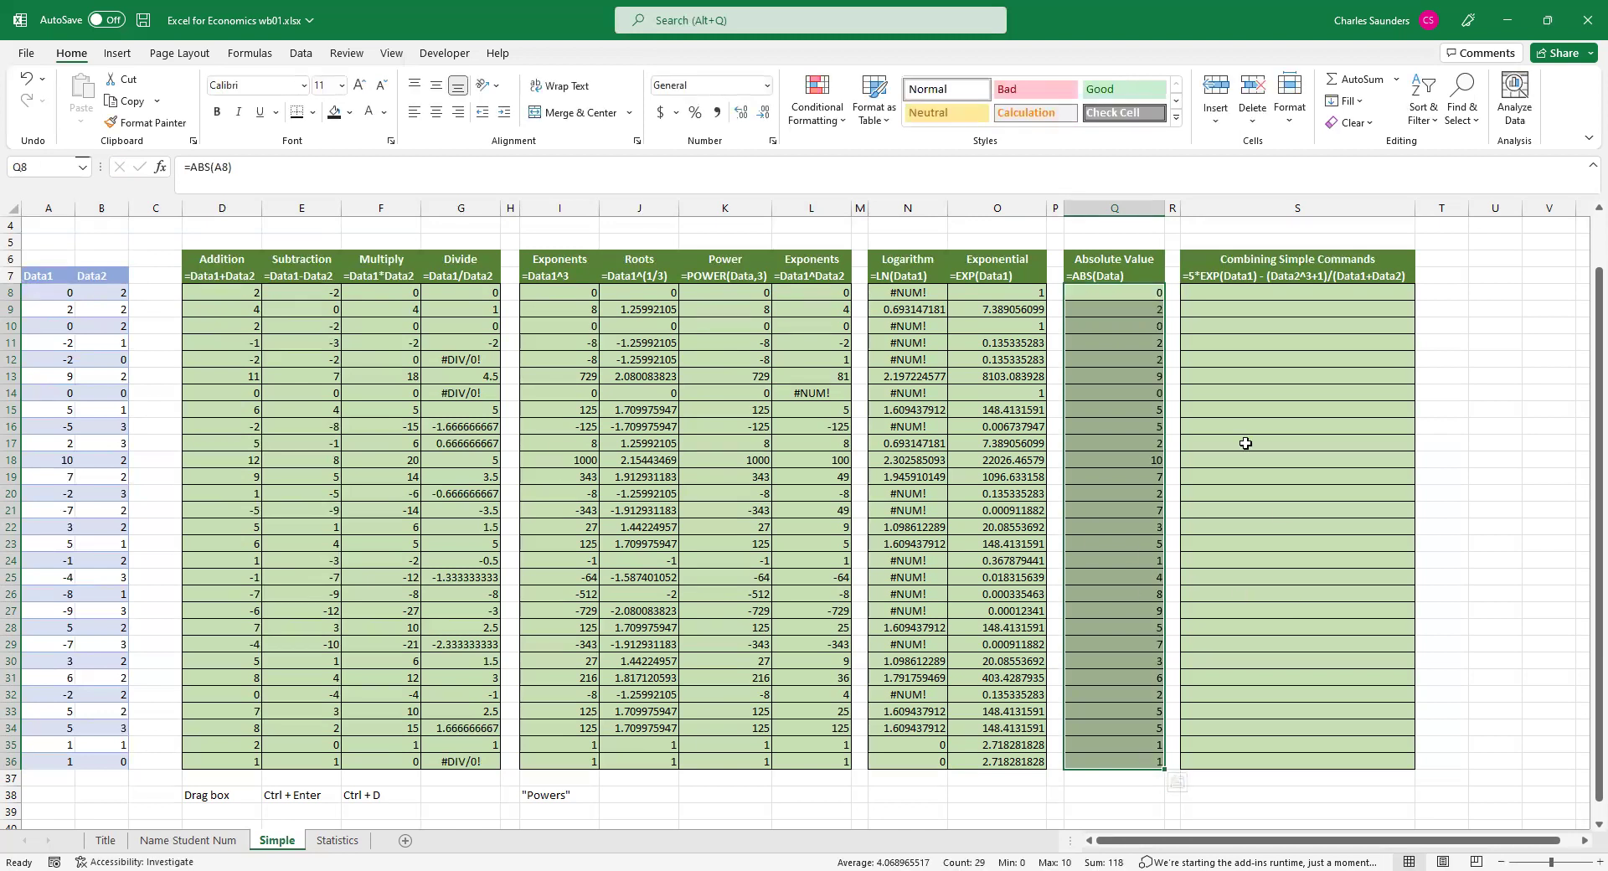
Verify the absolute values in Q18 and Q21 against row 21's Data1 of -7.
left_click(1144, 460)
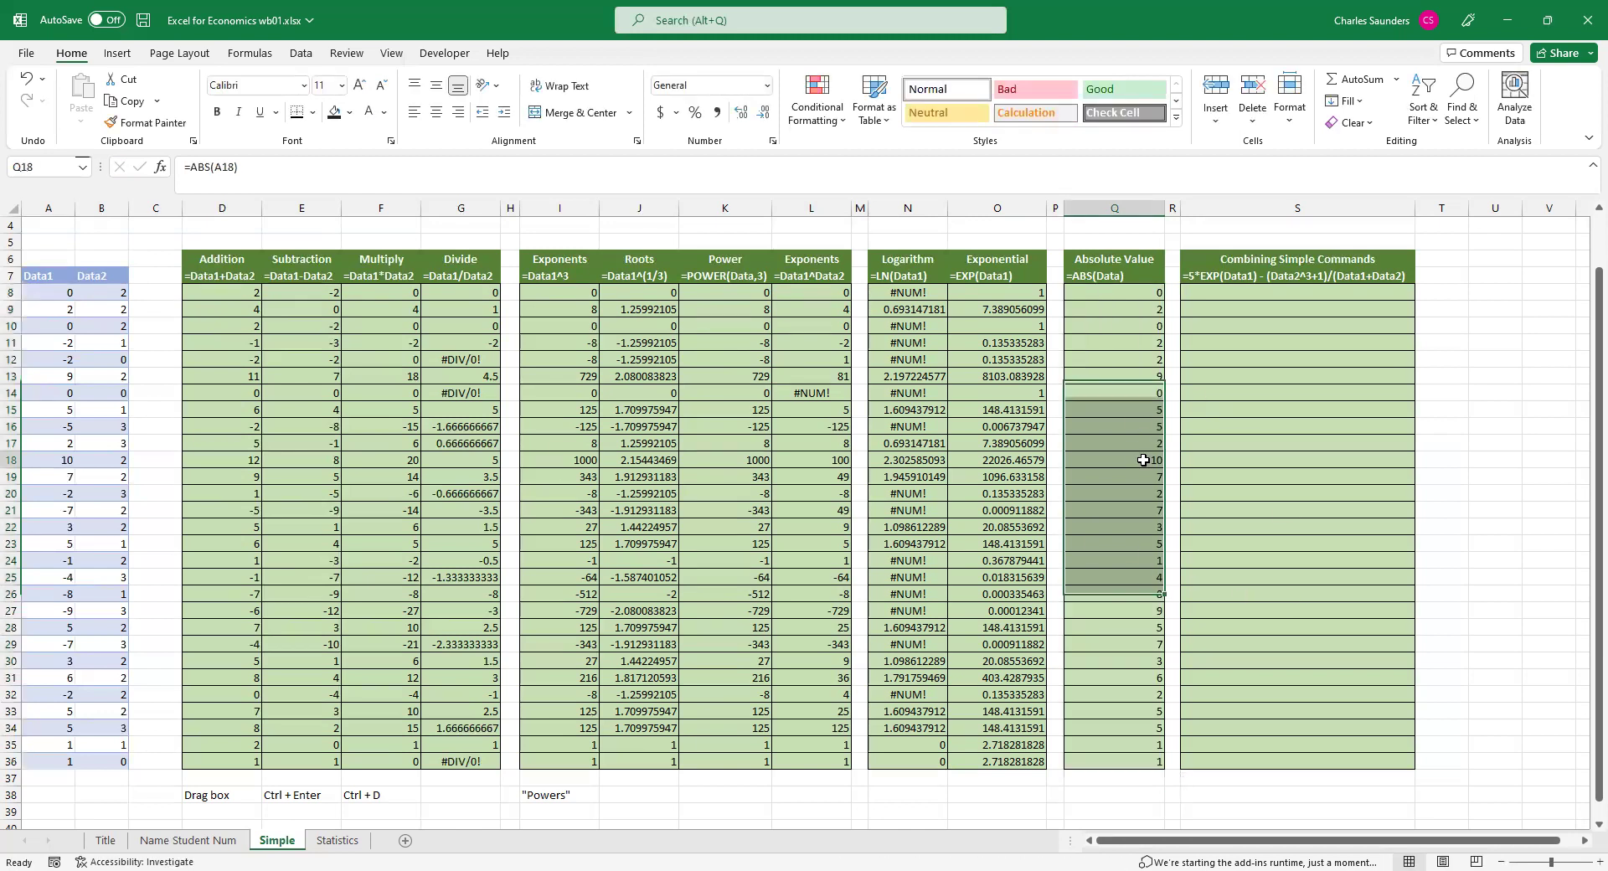
left_click(1137, 510)
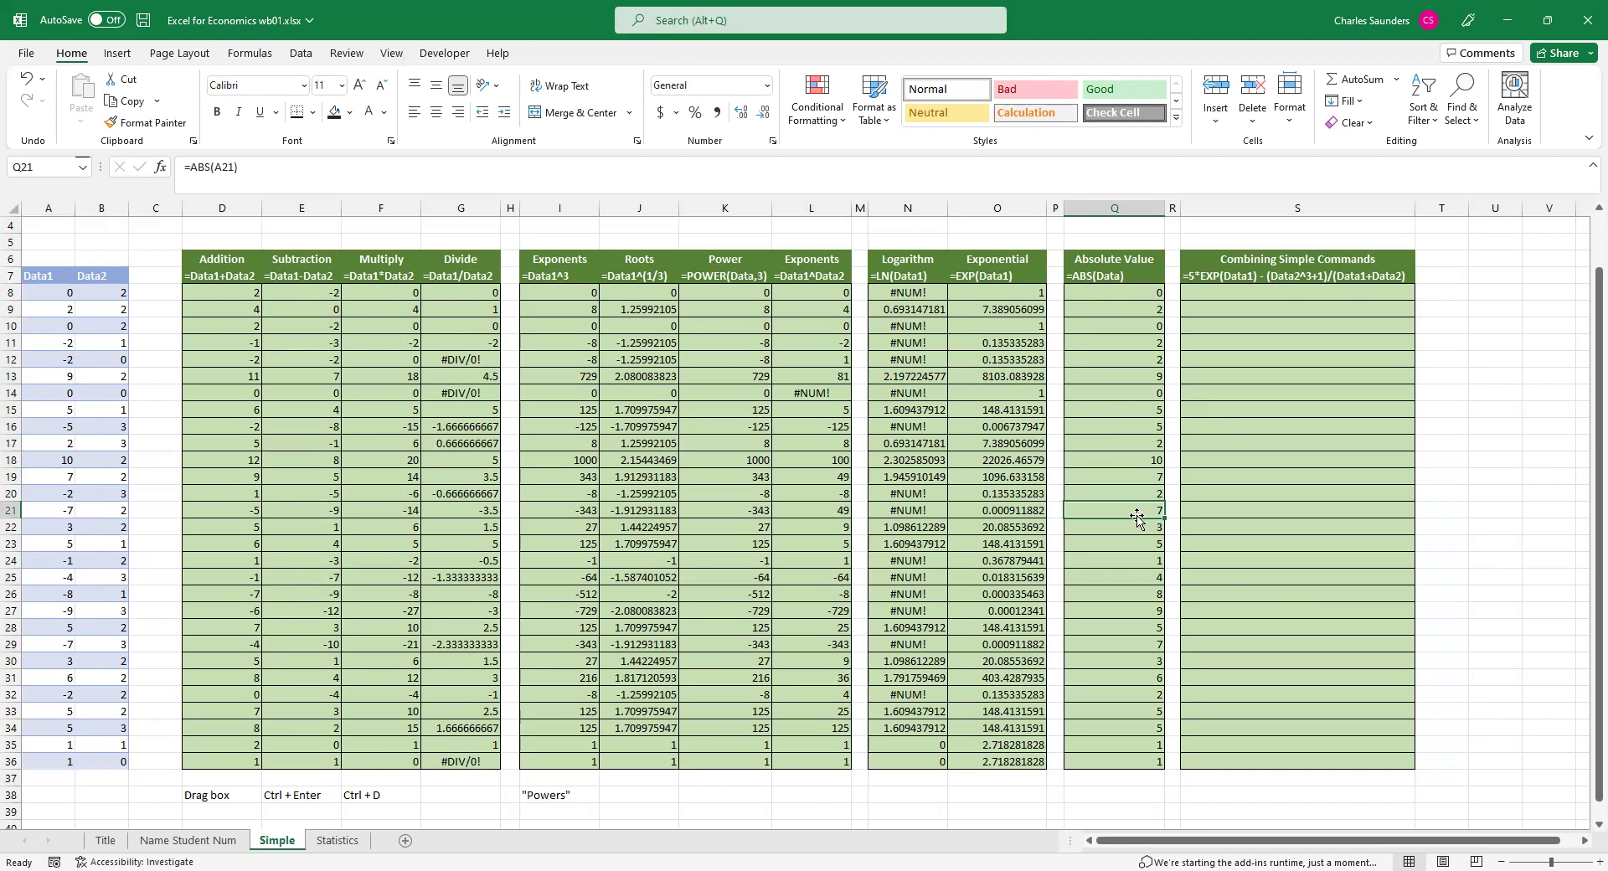
left_click(13, 509)
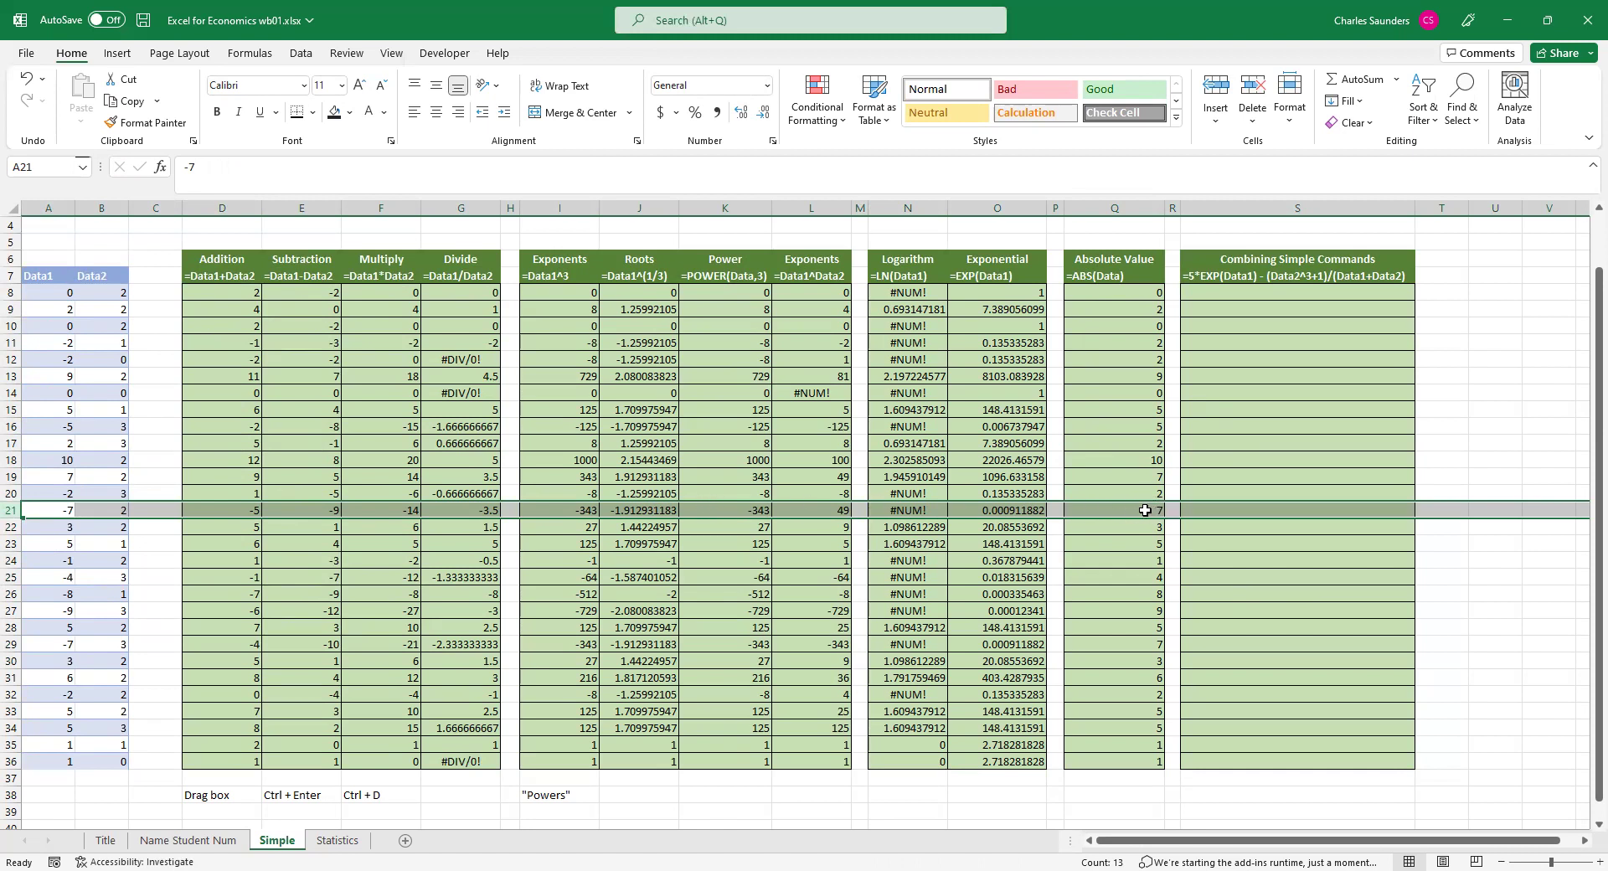
left_click_drag(1141, 306, 1132, 758)
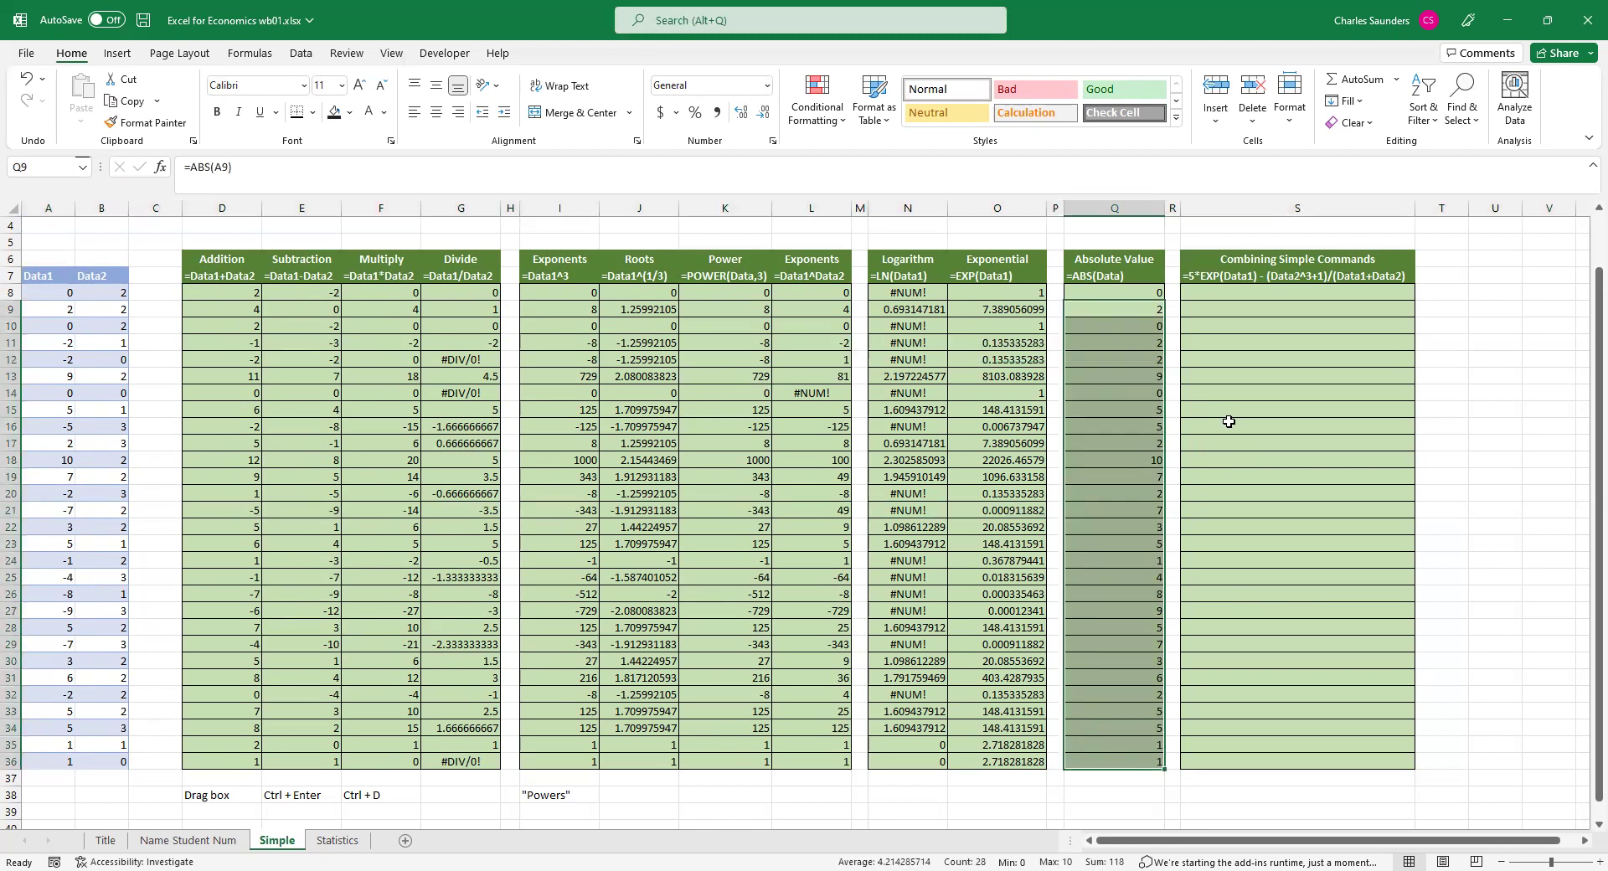
Enter =5*EXP(A8)-(B8^3+1)/(A8+B8) into cells S8:S36.
left_click(1274, 294)
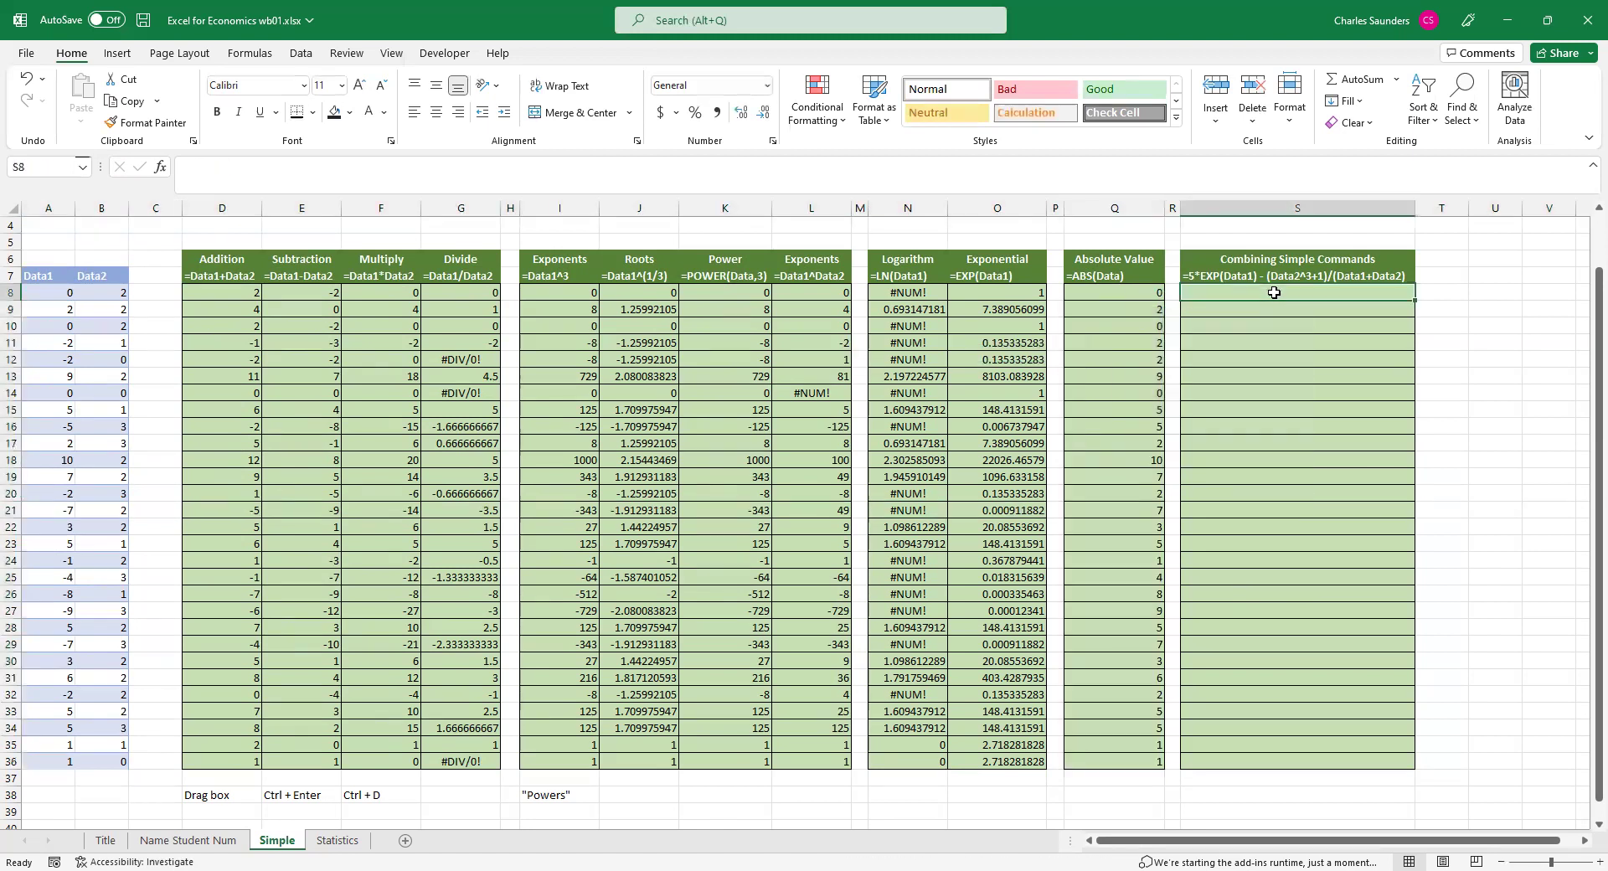
left_click(1264, 761, "shift")
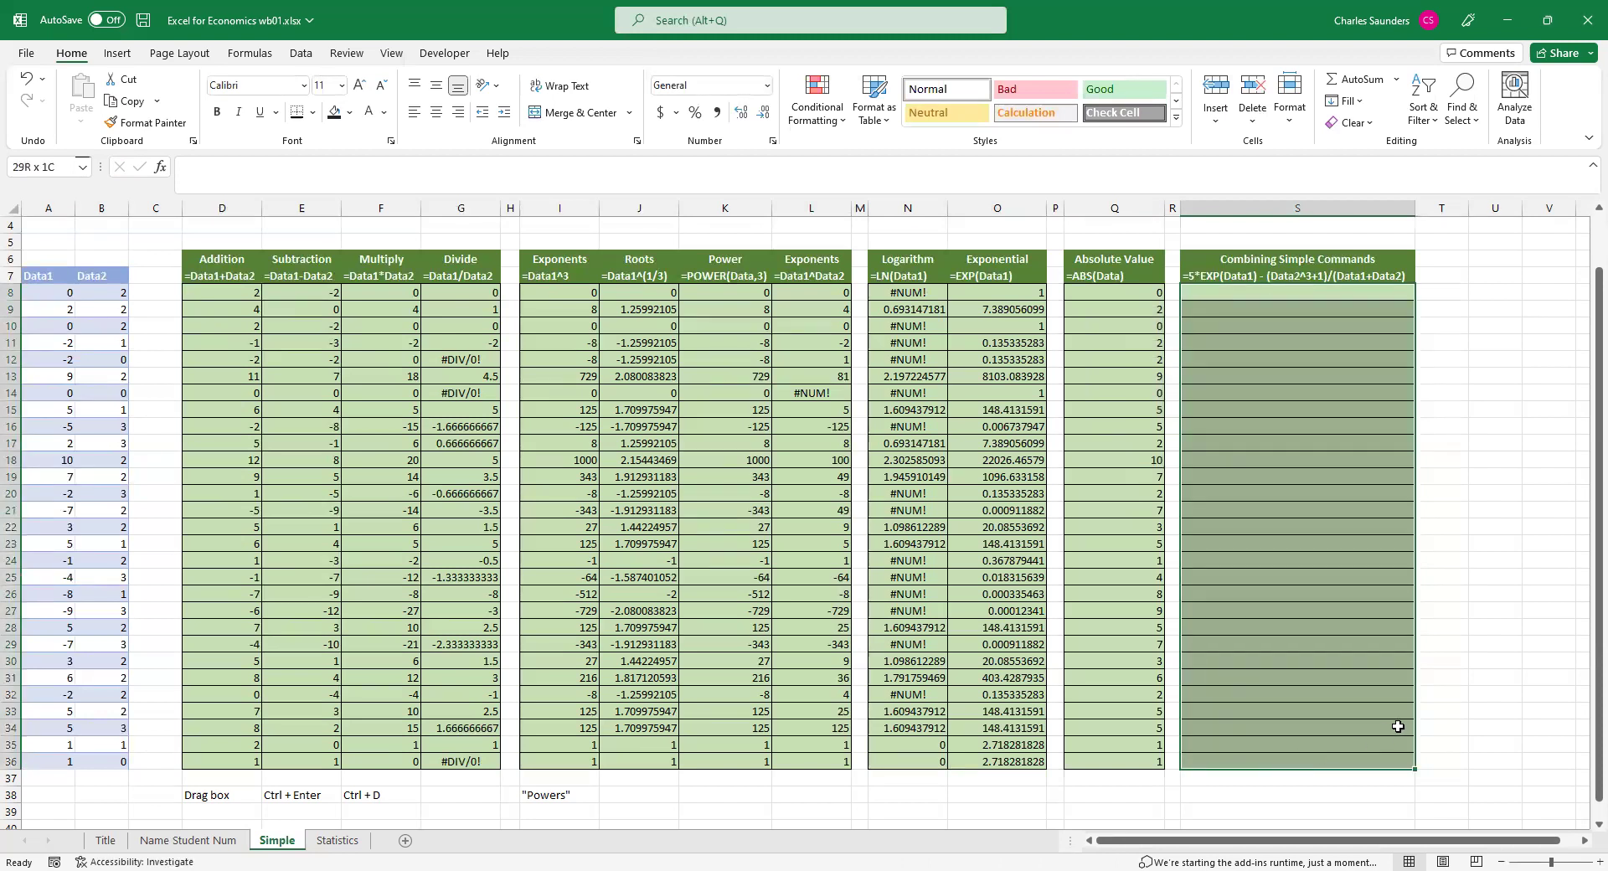
type("=")
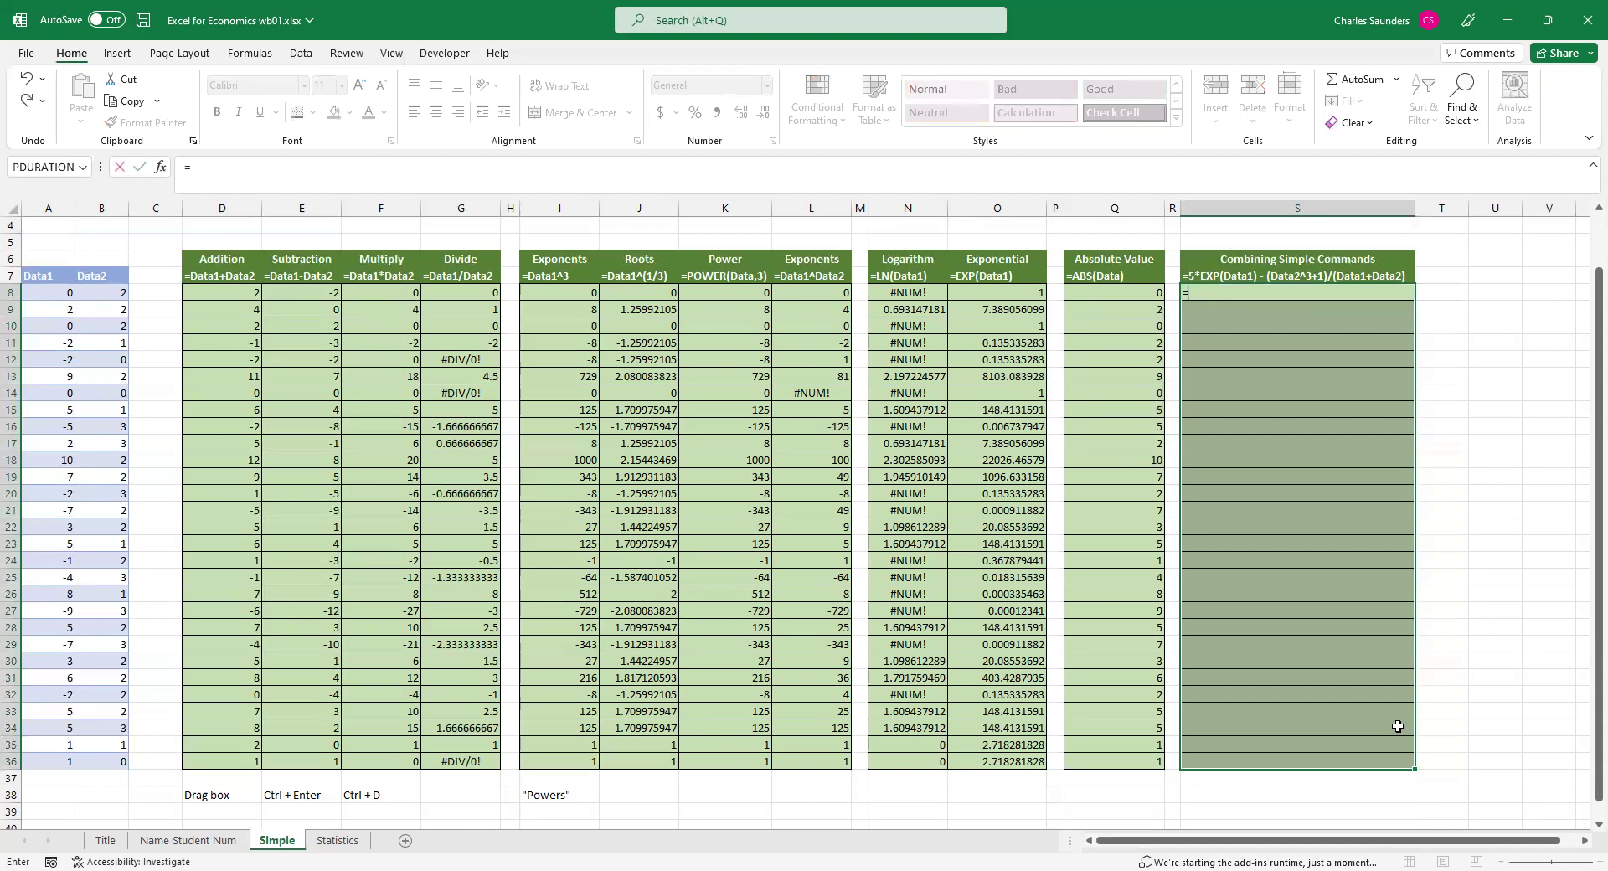
type("5*exp(")
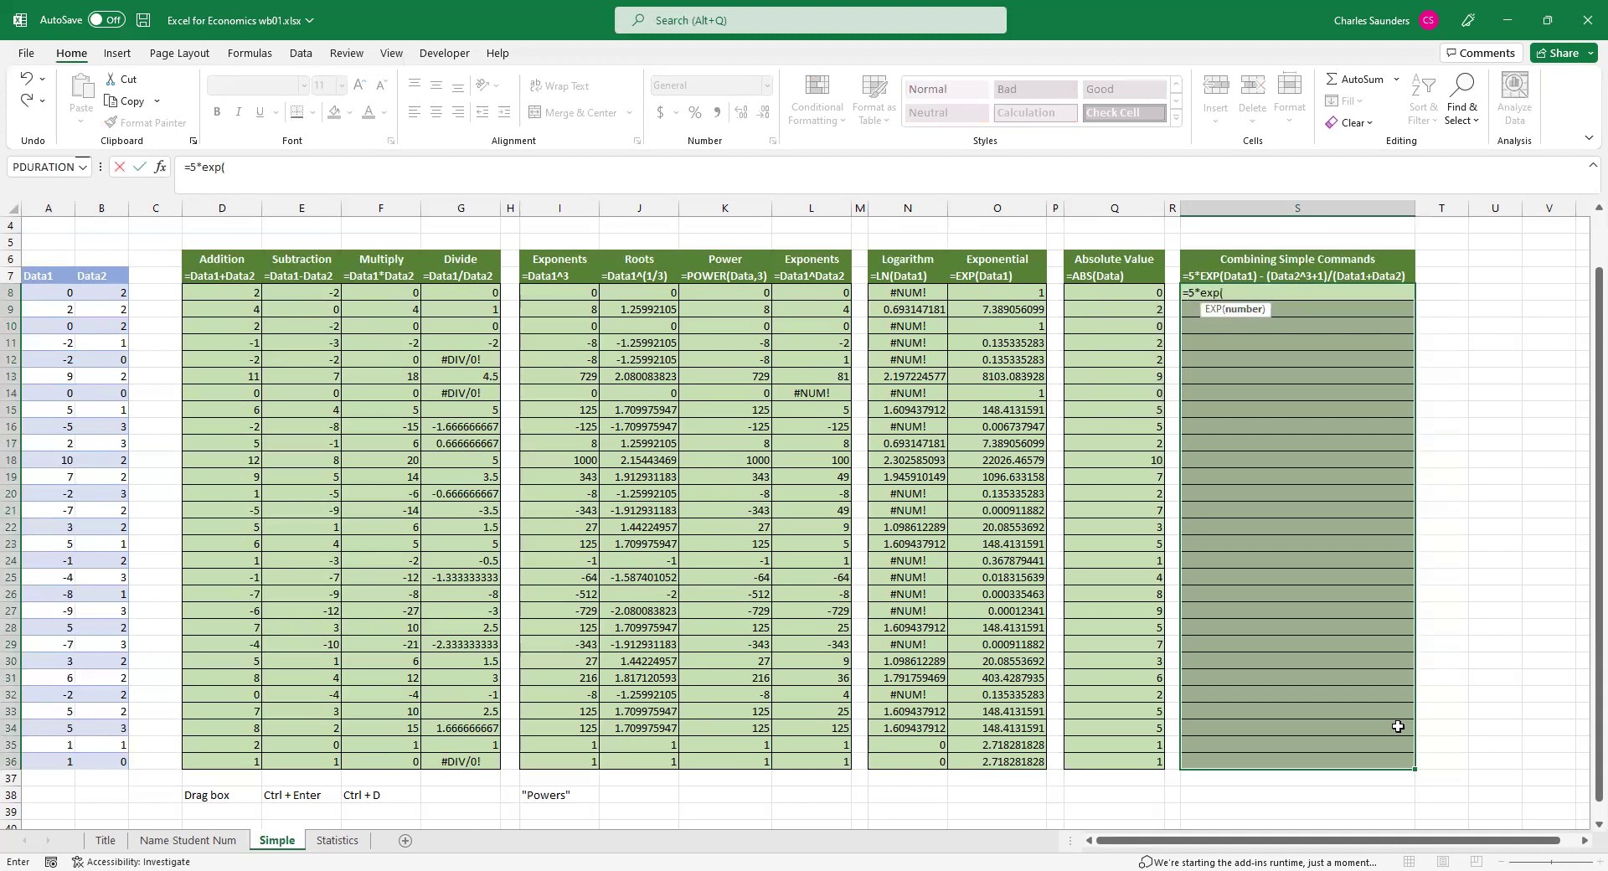
key("Left")
key("Left")
key("Left")
key("Left")
key("Left")
key("Left")
key("Left")
key("Left")
key("Left")
key("Left")
key("Left")
key("Left")
key("Left")
key("Left")
key("Left")
key("Left")
key("Left")
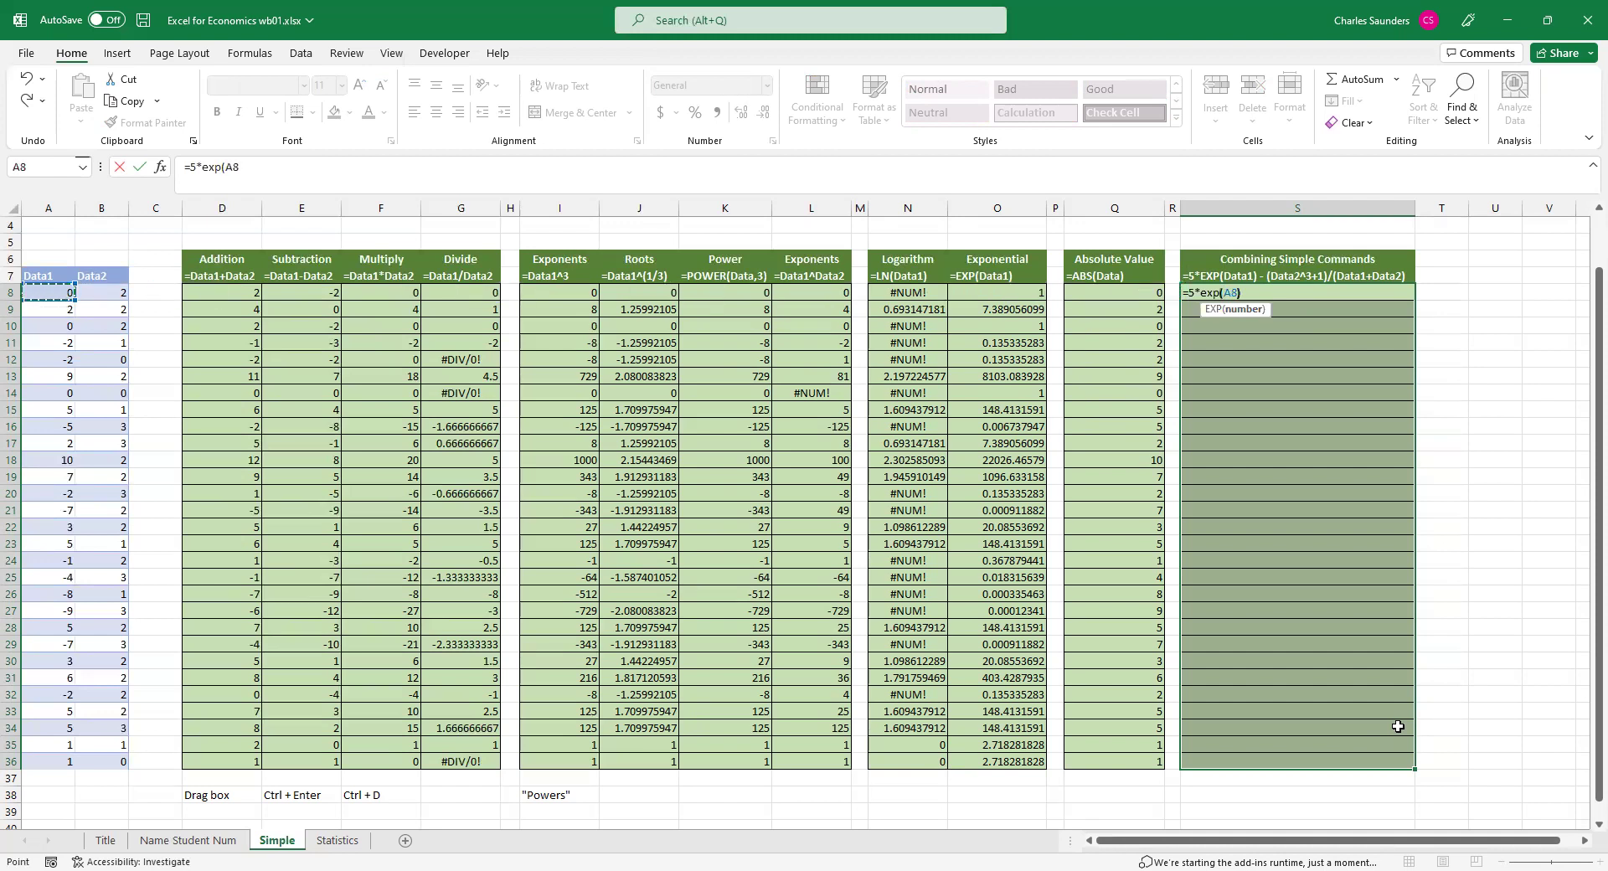
type(")-(")
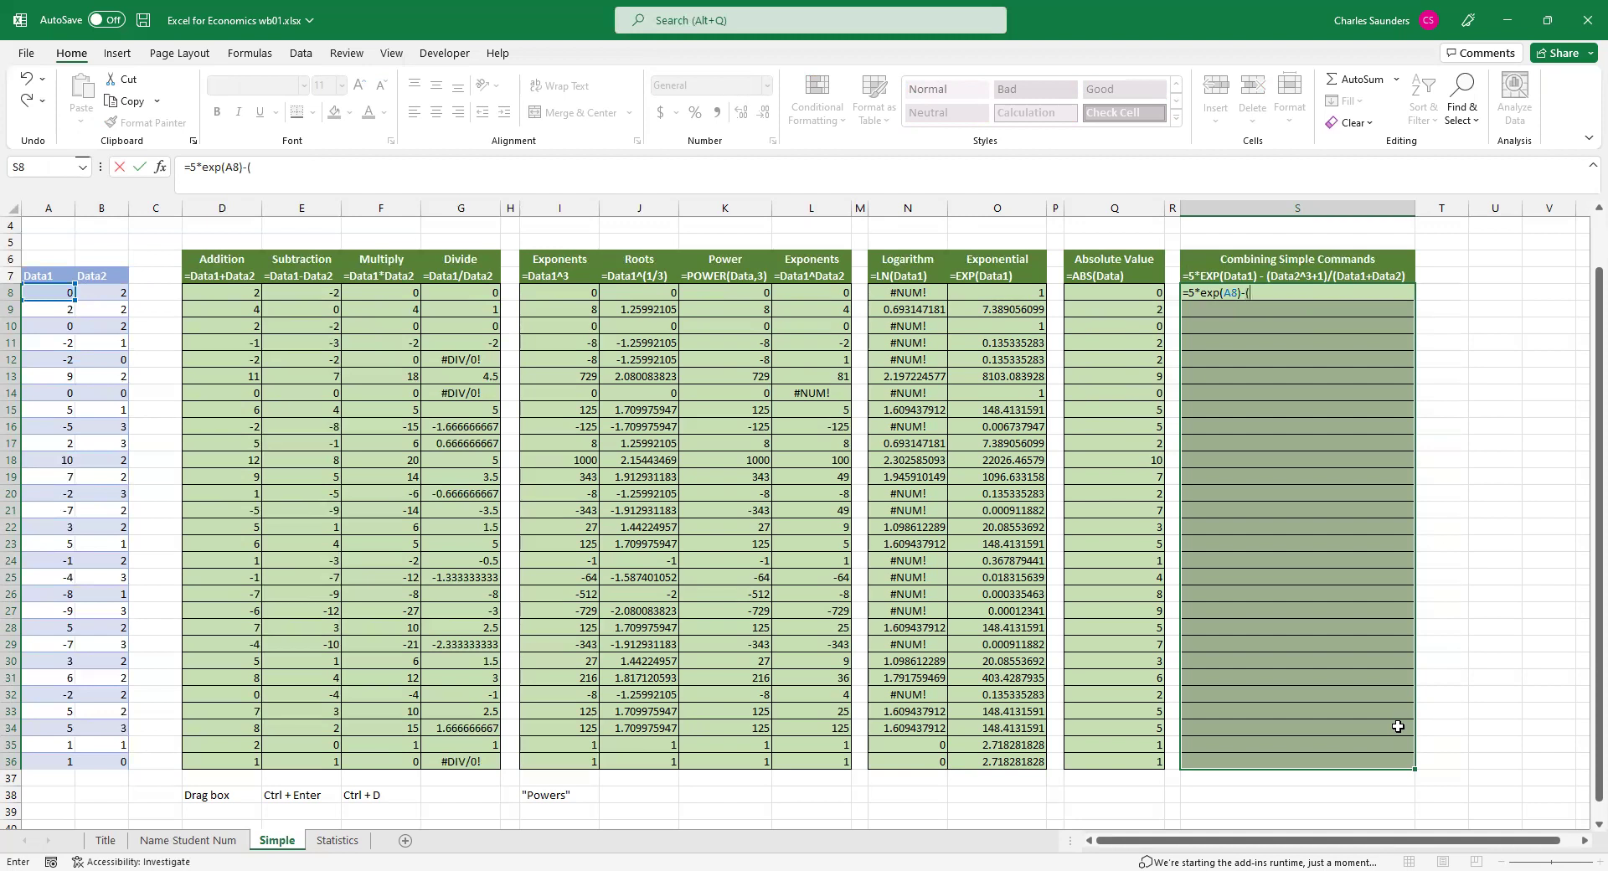
left_click(88, 290)
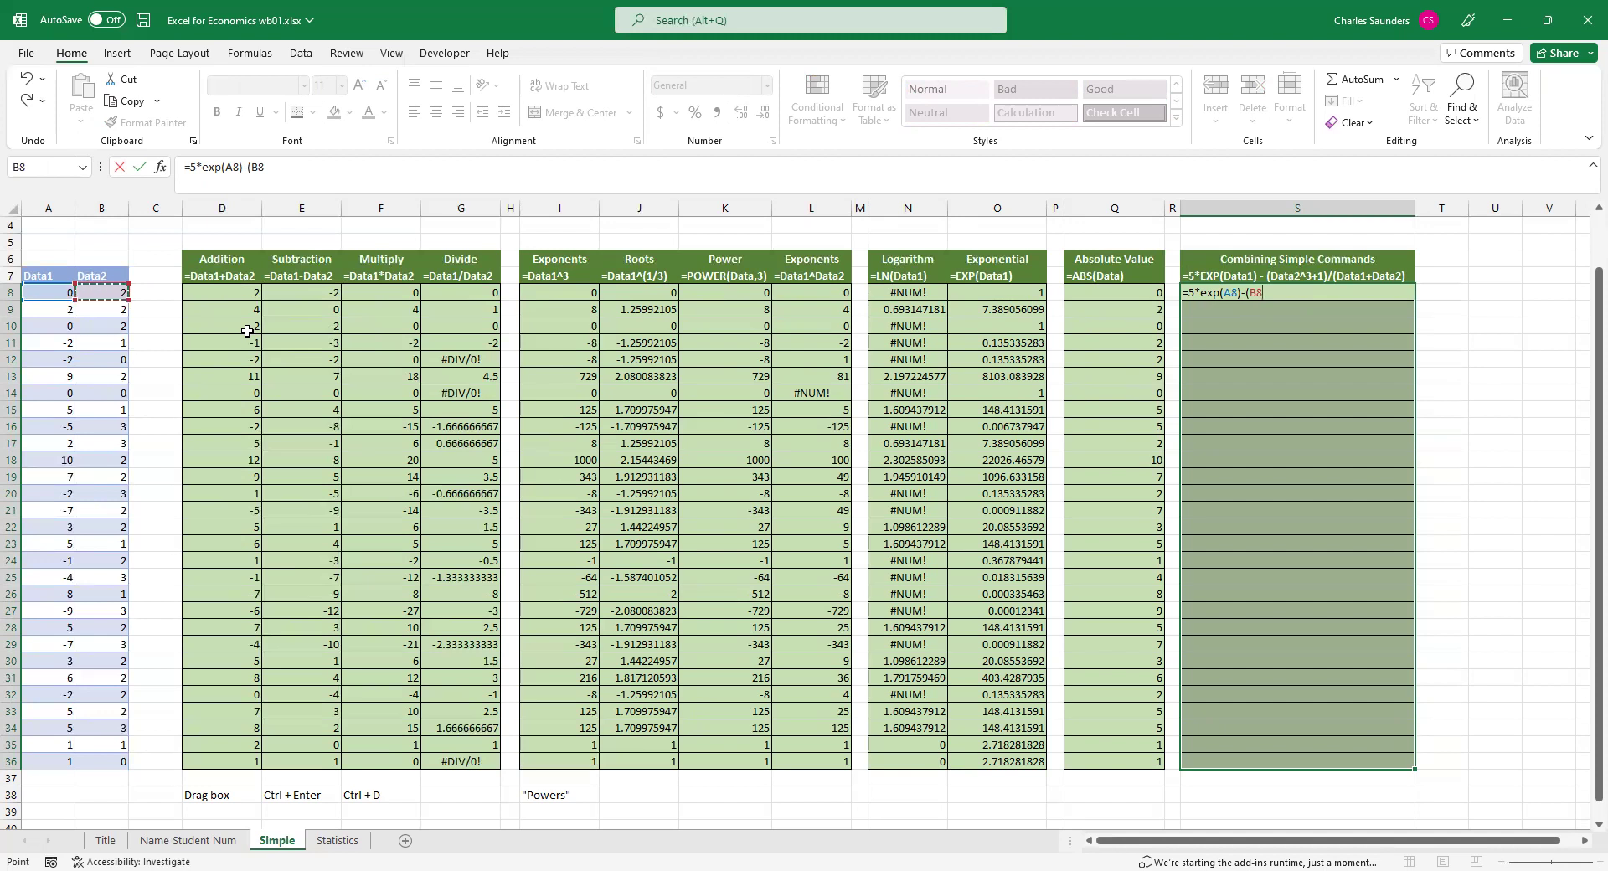
type("^3+1)/(a")
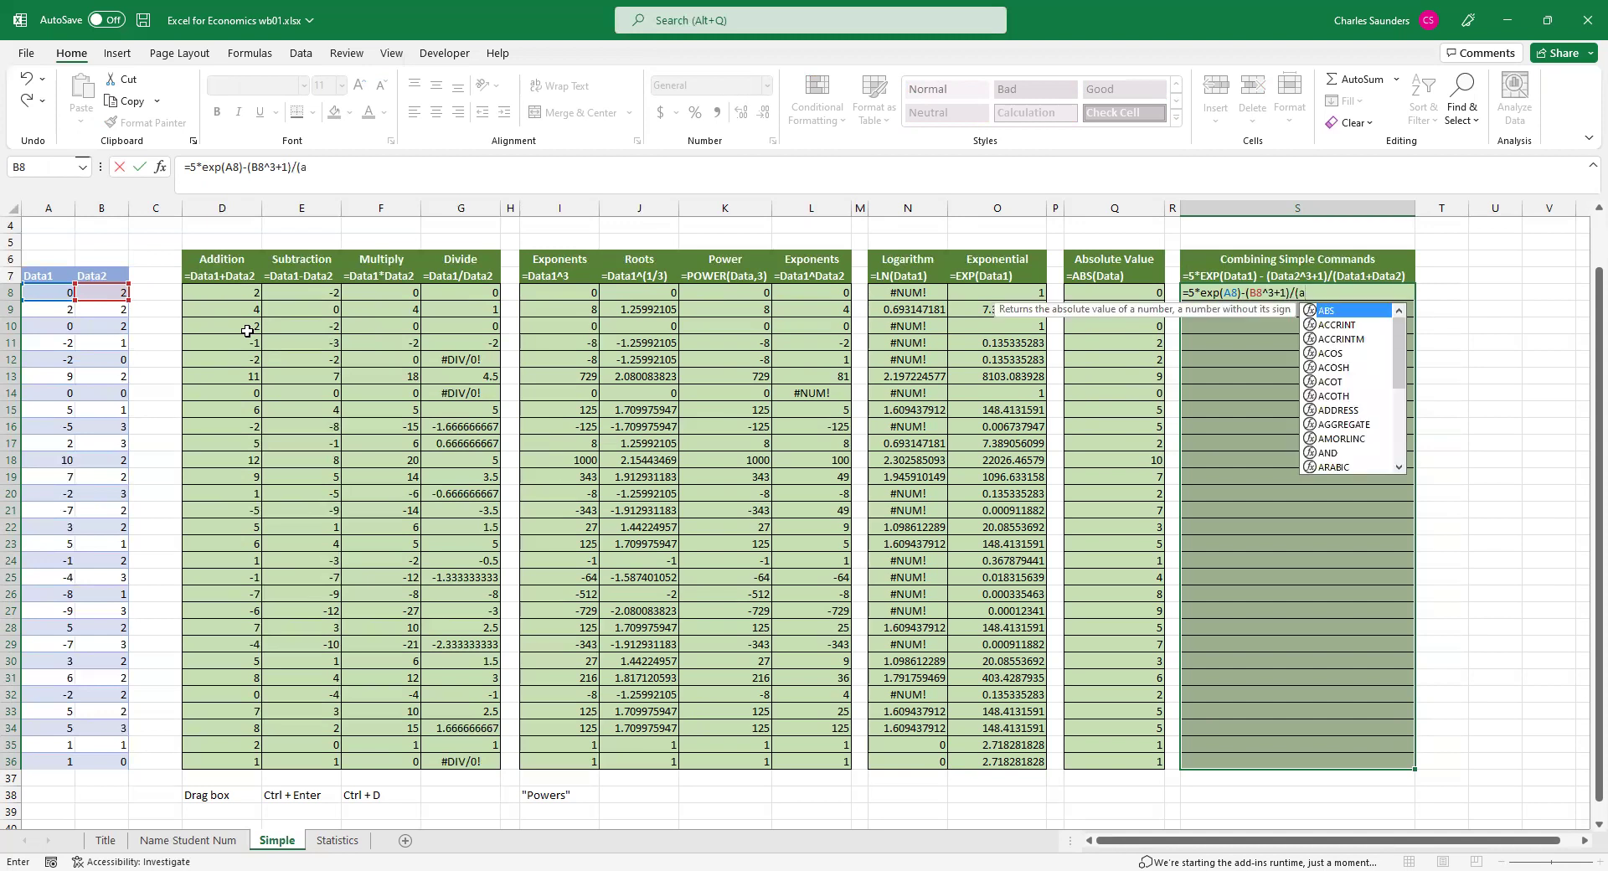
type("8+")
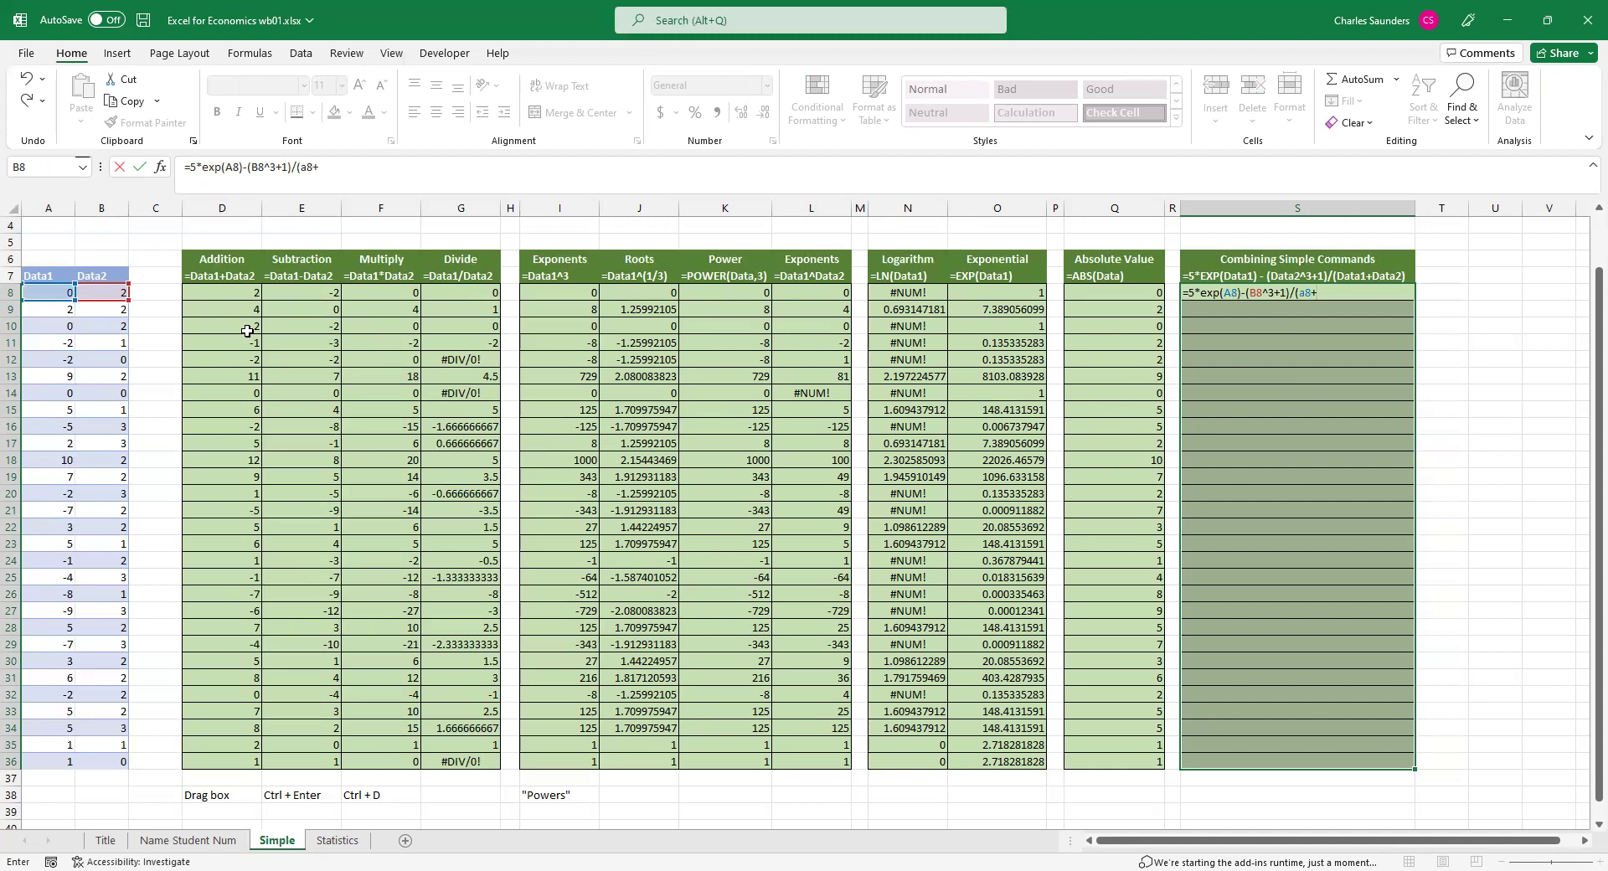
type("b8)")
key("ctrl+Return")
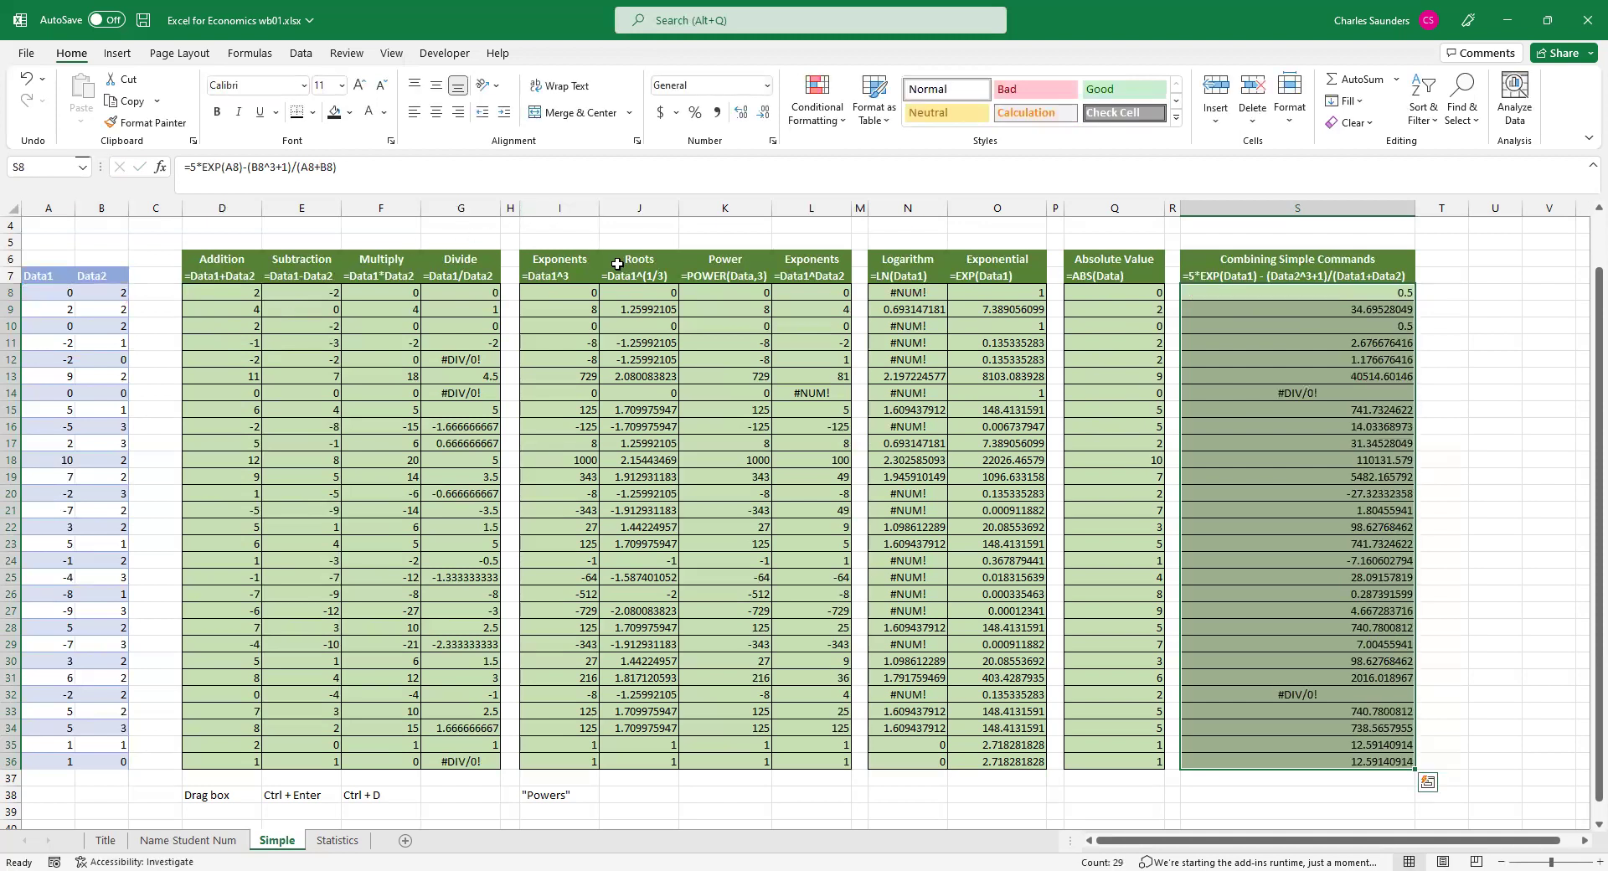
left_click(1324, 396)
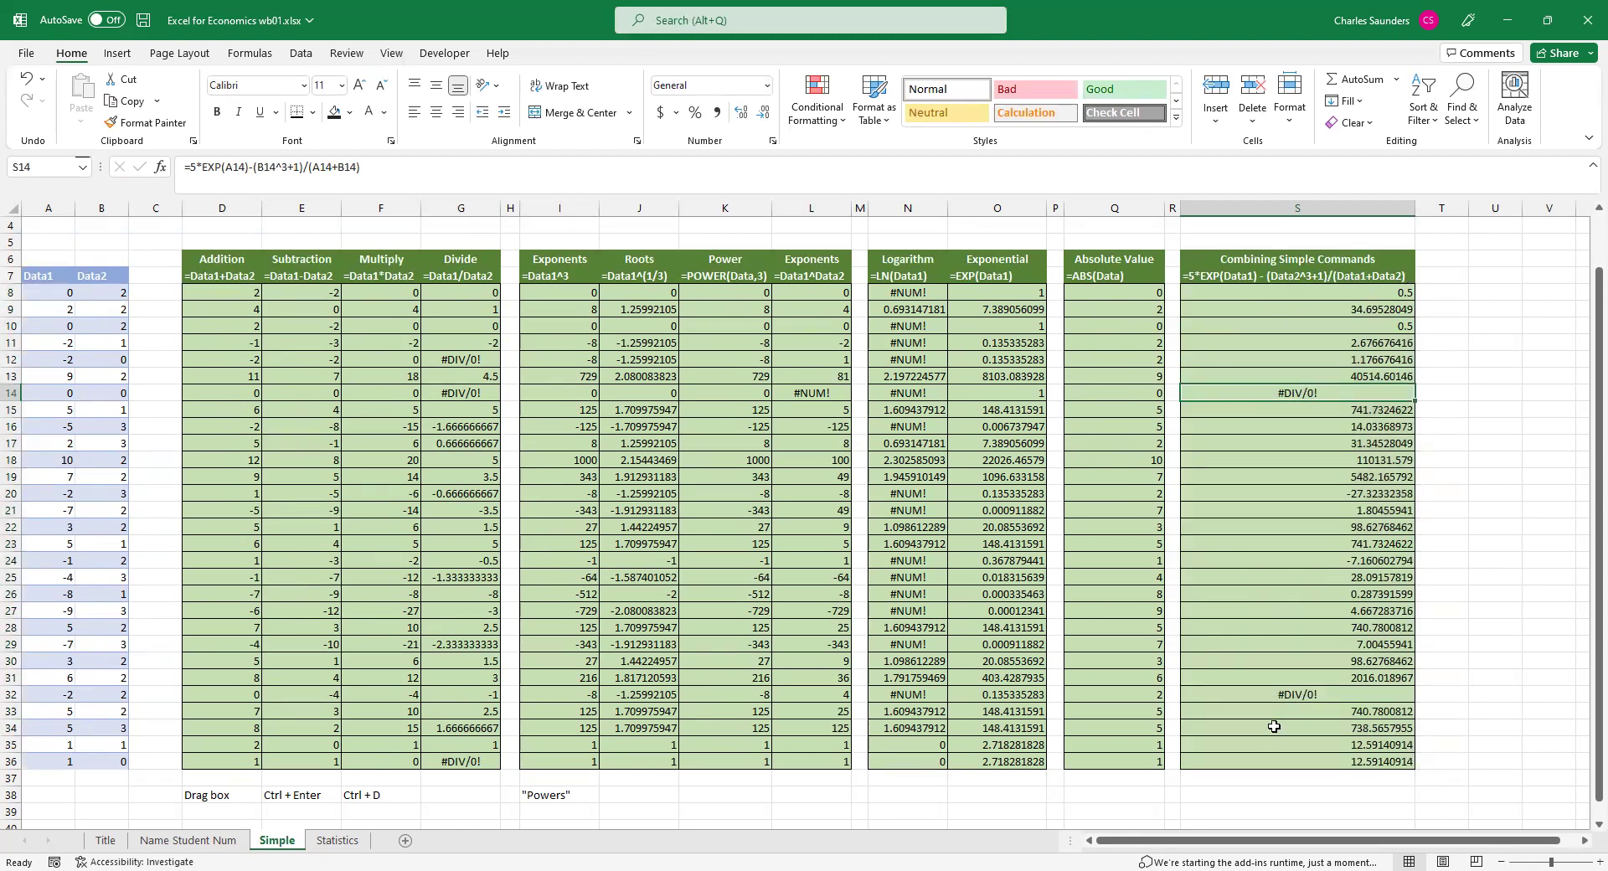
left_click(1317, 696)
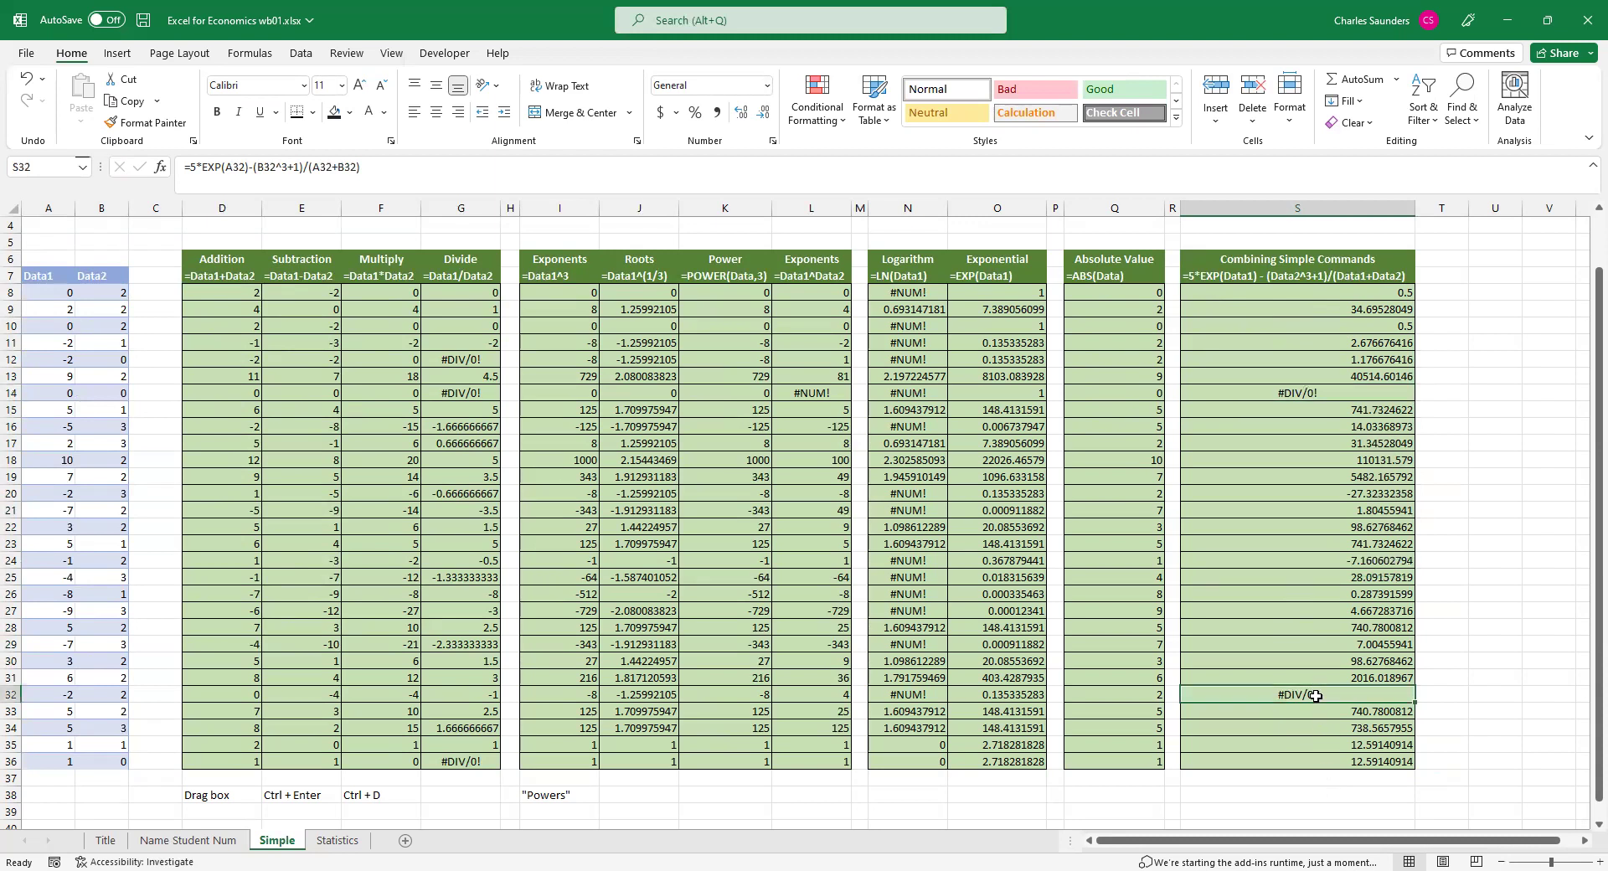